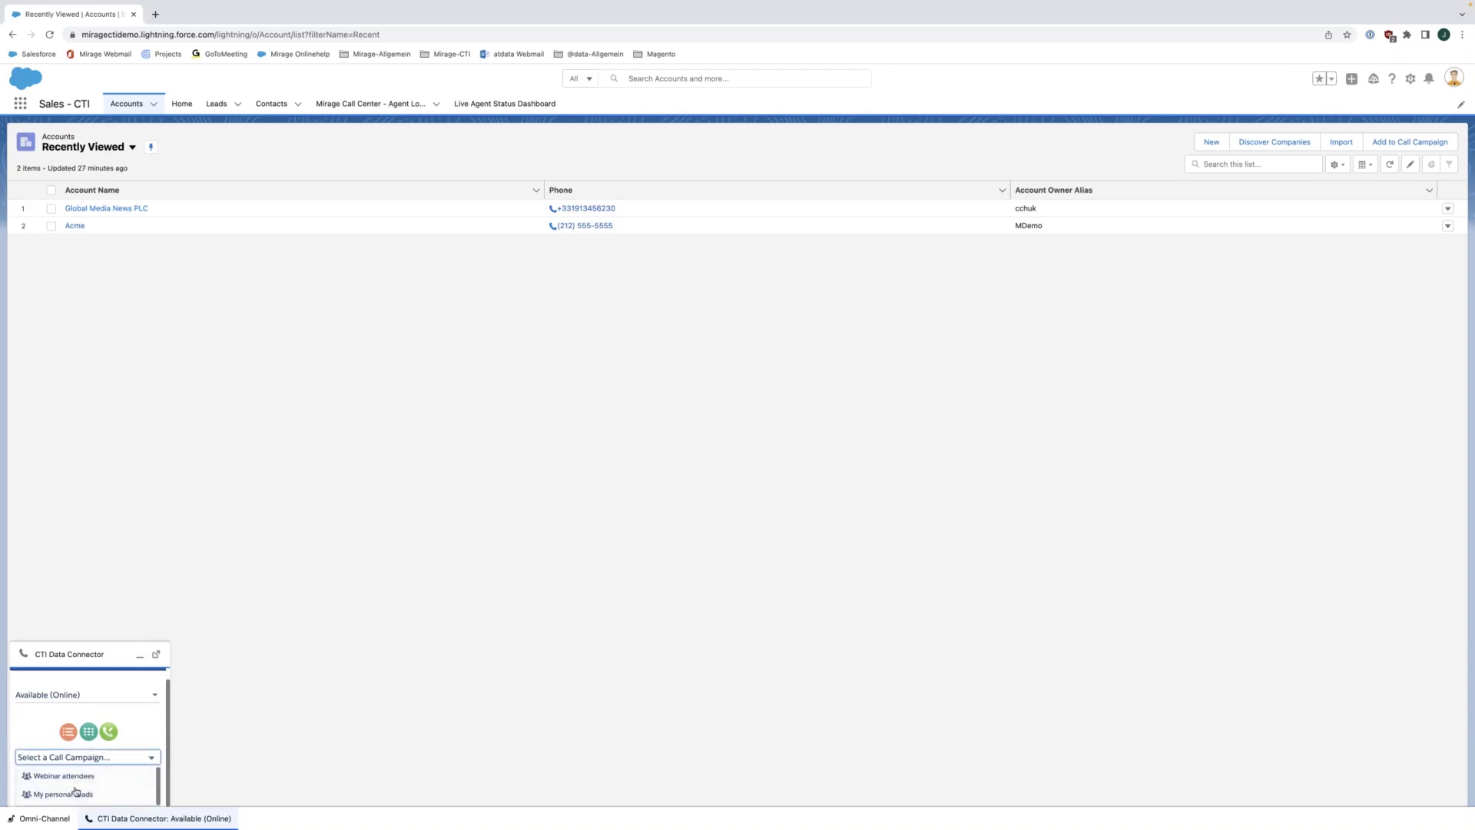
# Find the Mirage Power Dialer - Setup app by searching for "power" and open it
pyautogui.click(145, 731)
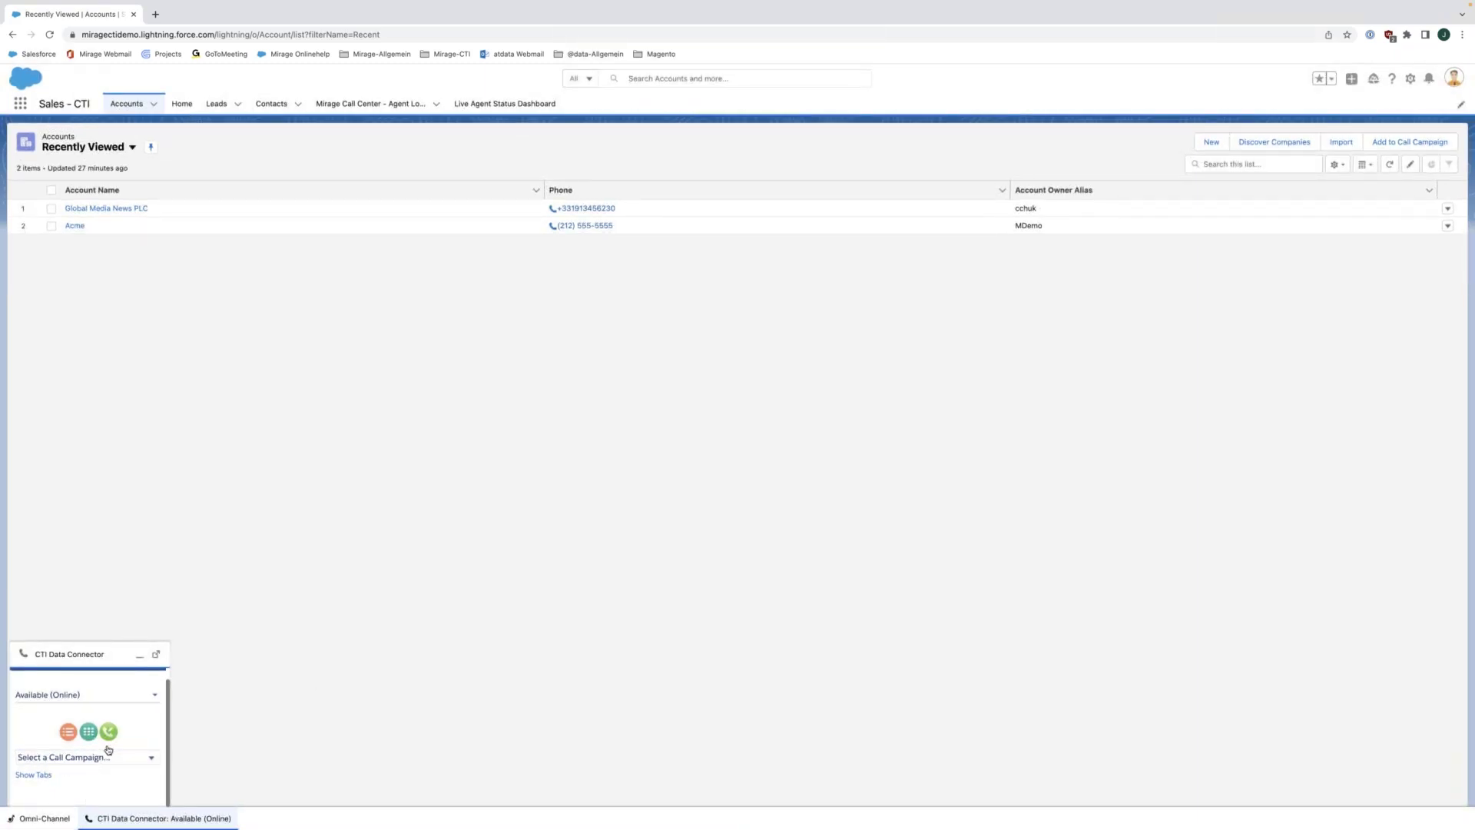
pyautogui.click(21, 105)
pyautogui.write('power')
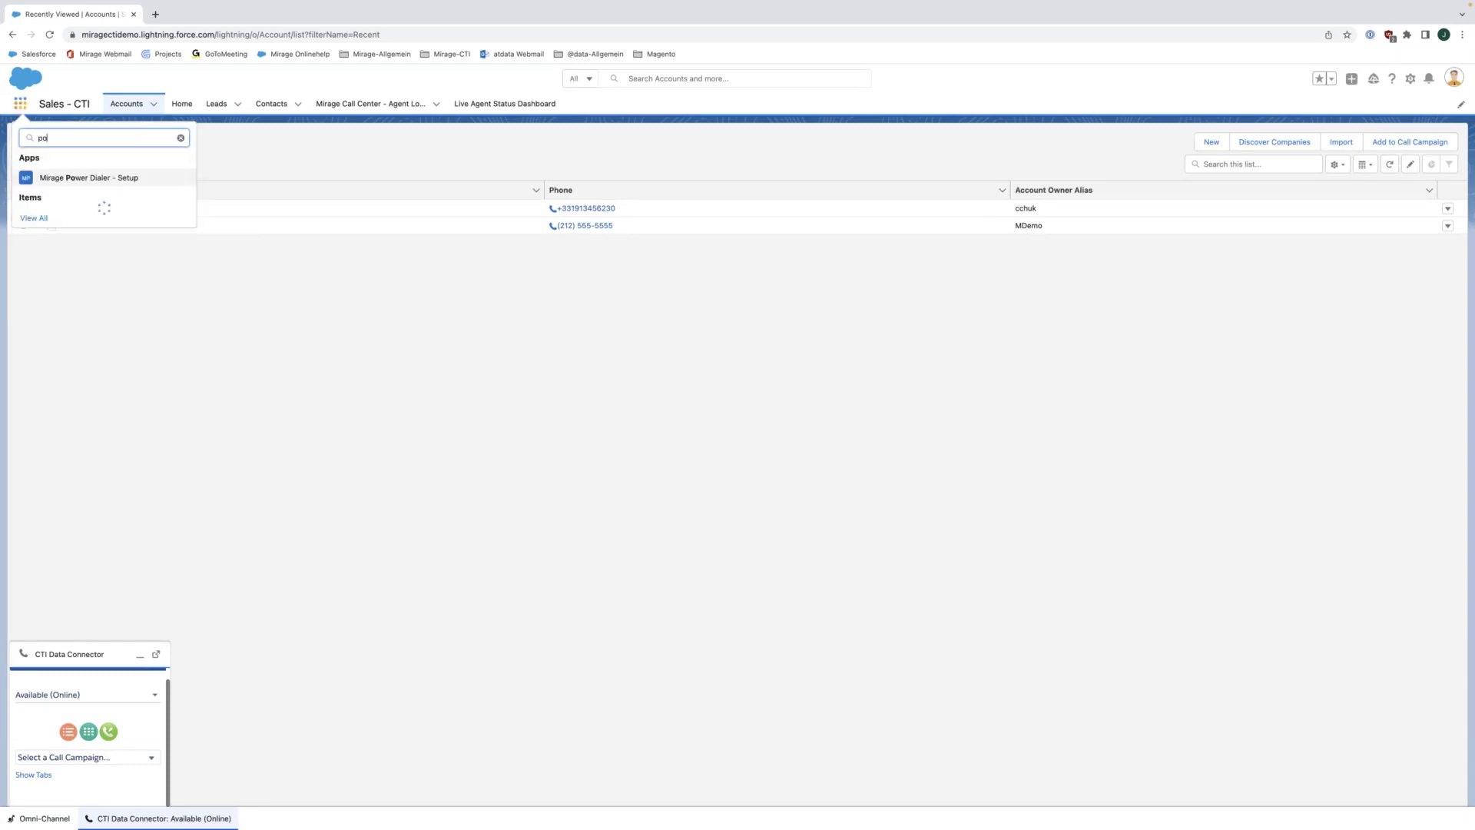
pyautogui.click(104, 182)
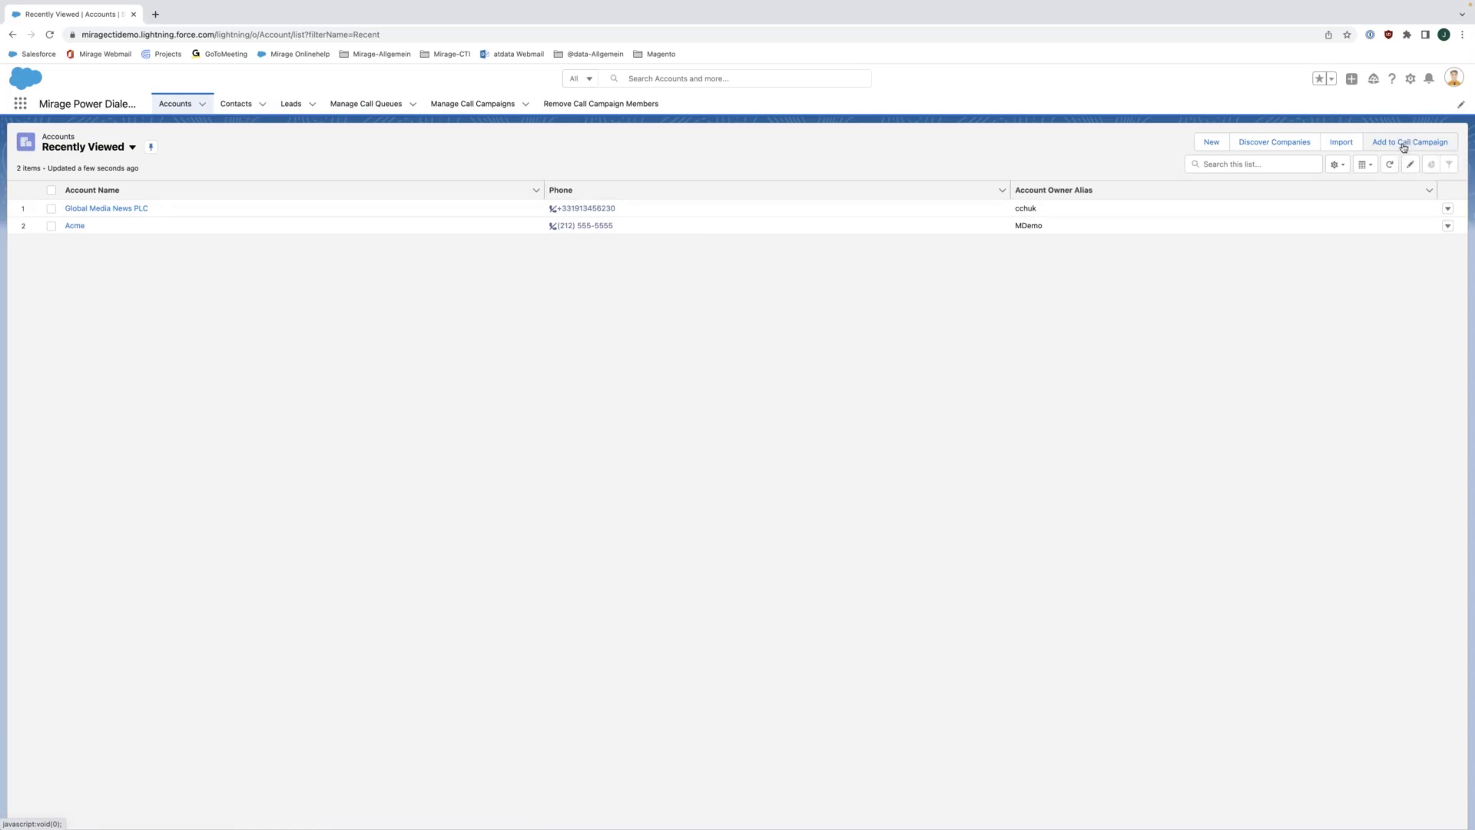
# Create a new call queue named New Releases and save it
pyautogui.click(362, 106)
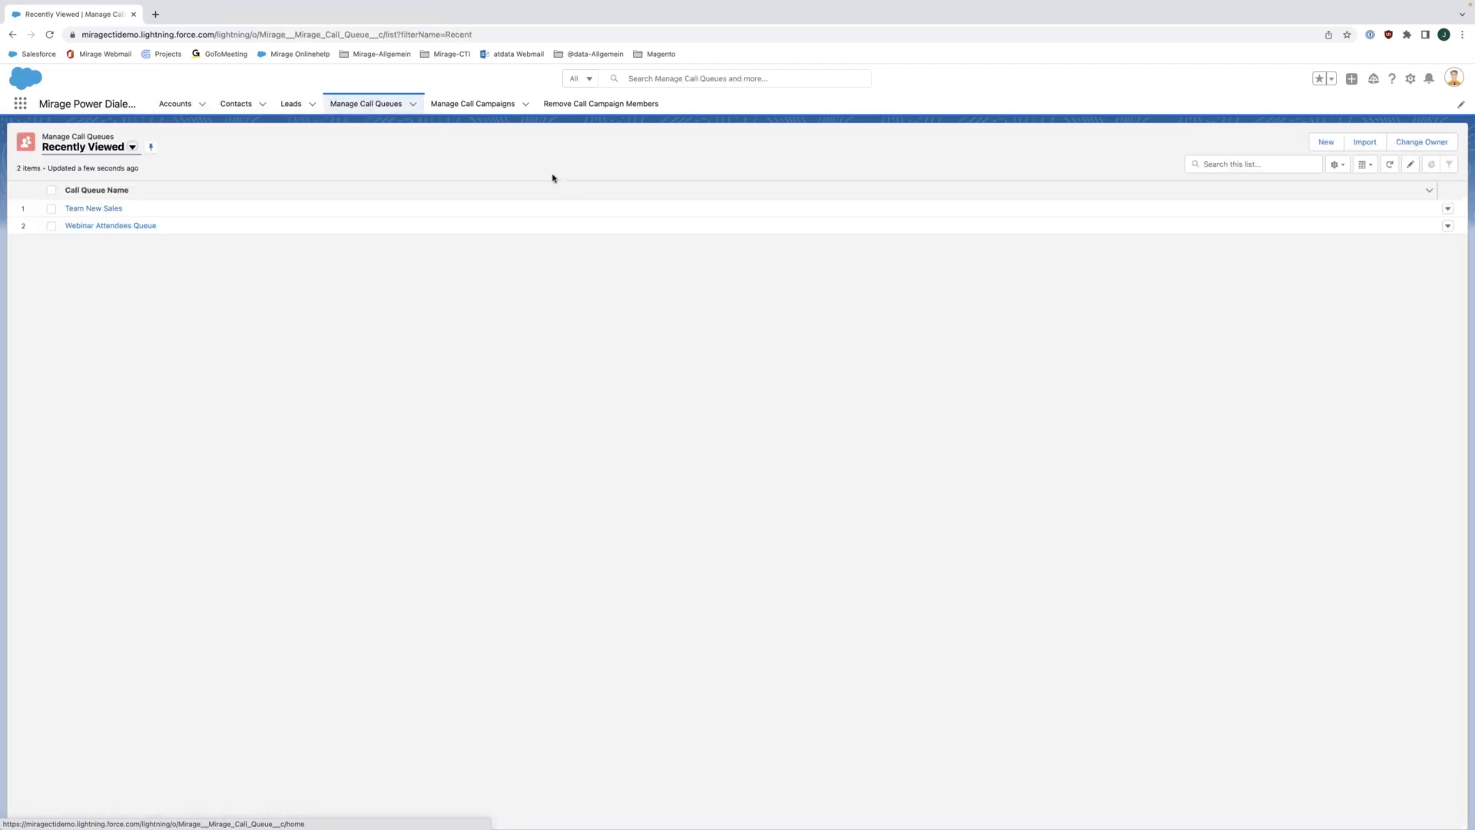
pyautogui.click(1327, 143)
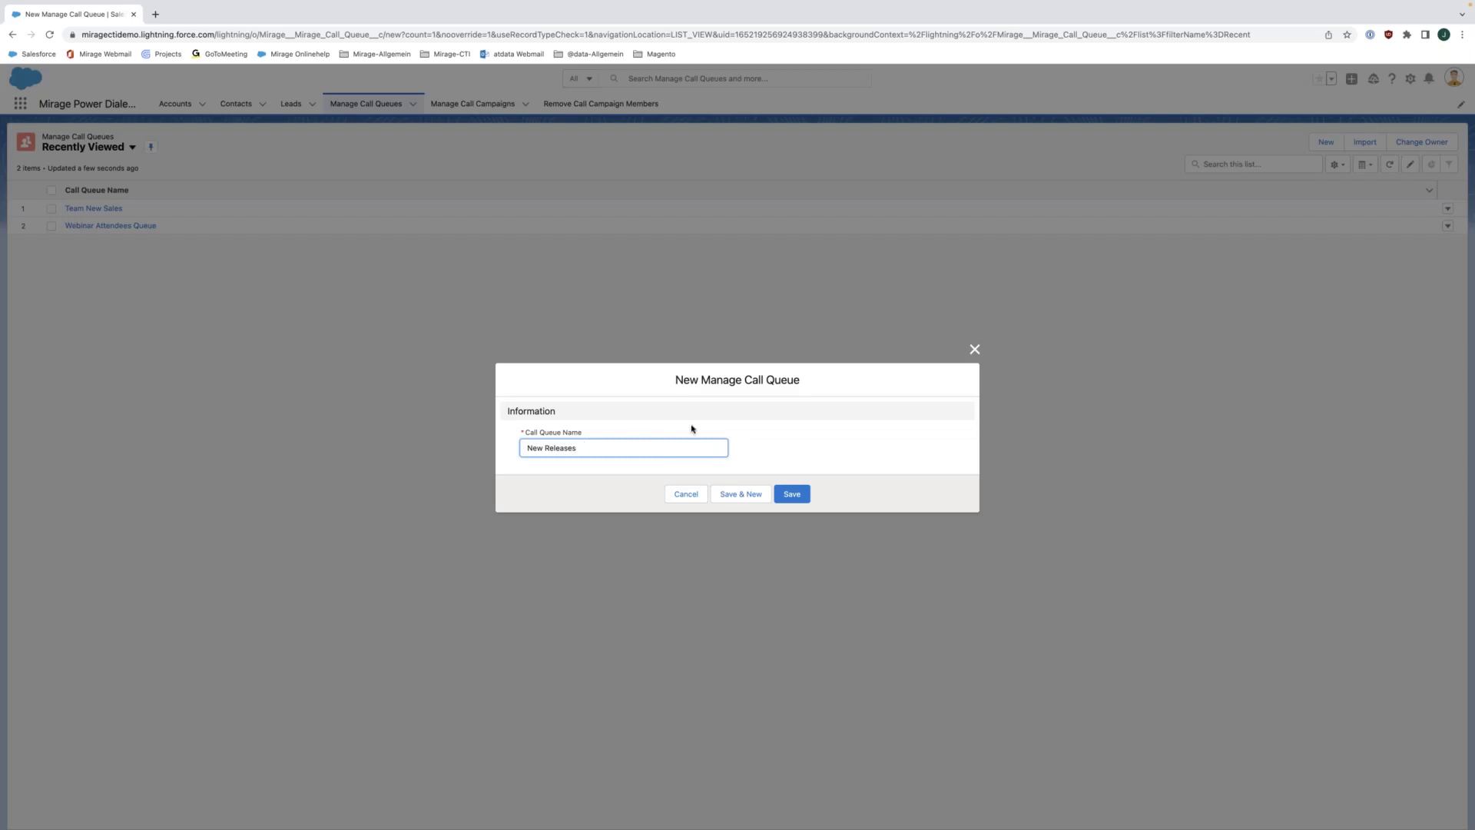
pyautogui.click(804, 497)
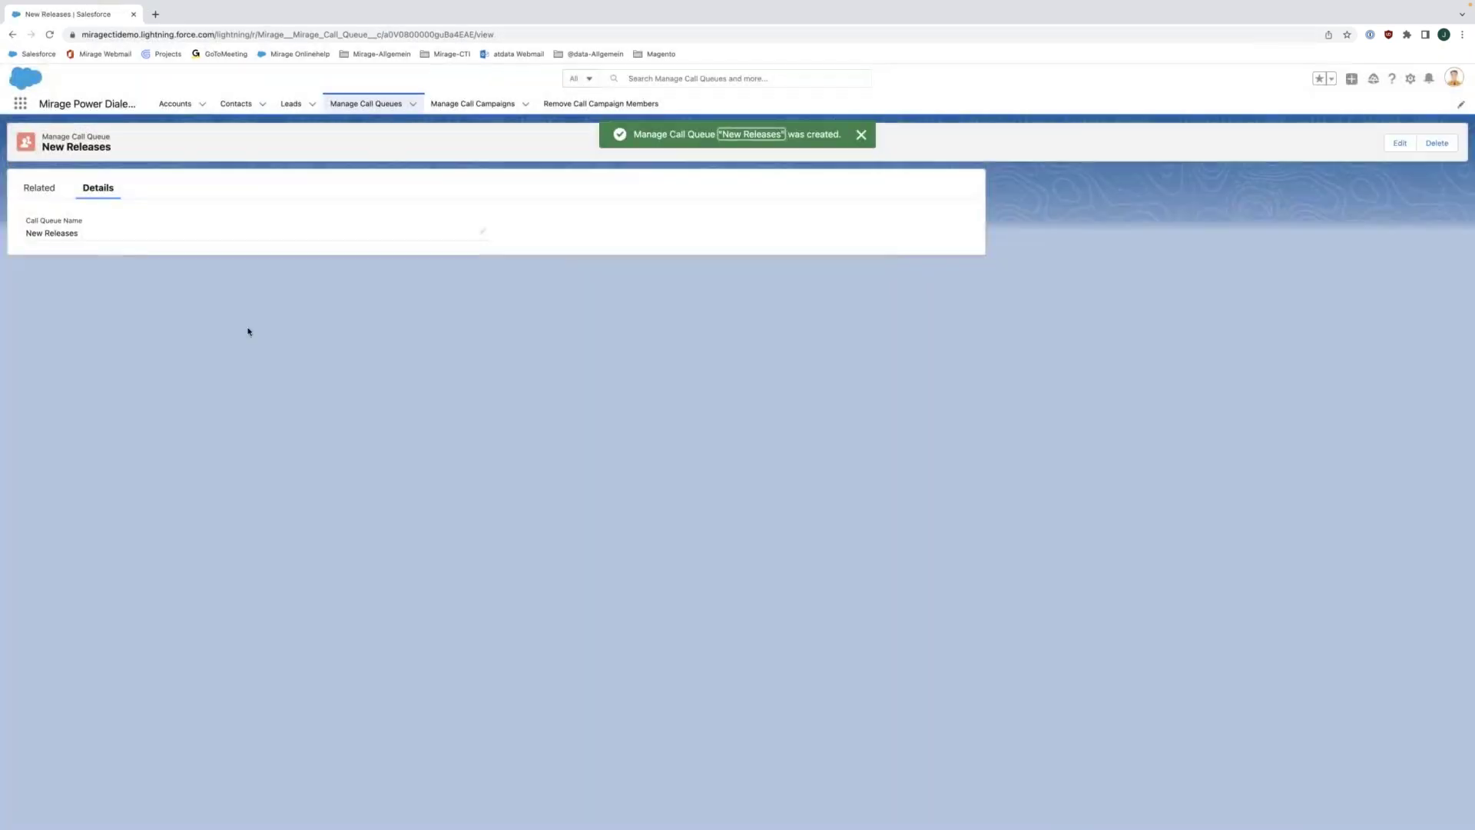
# Add the first person among the recent people as a call queue user of the New Releases queue
pyautogui.click(39, 188)
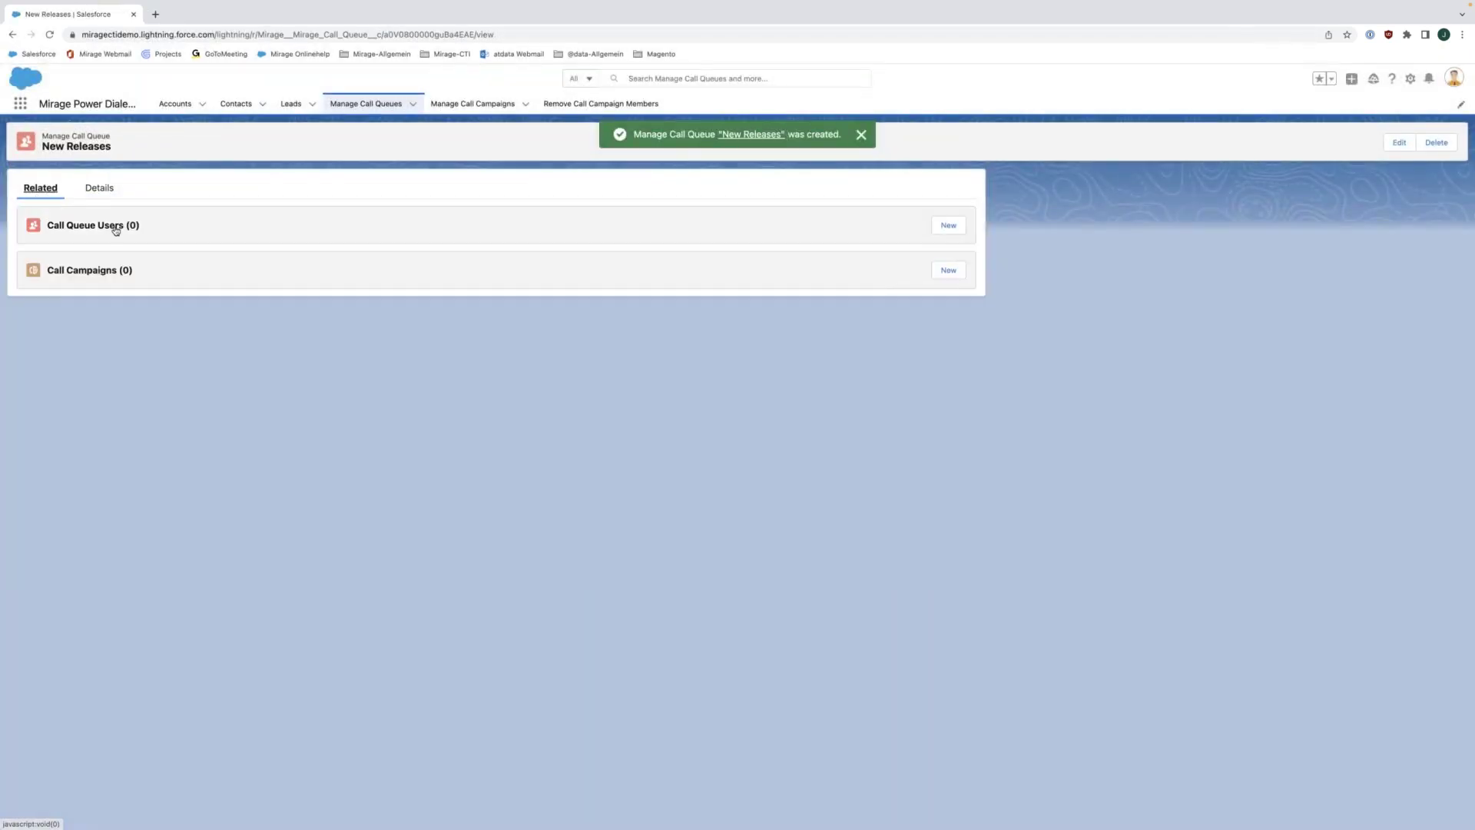
pyautogui.click(948, 225)
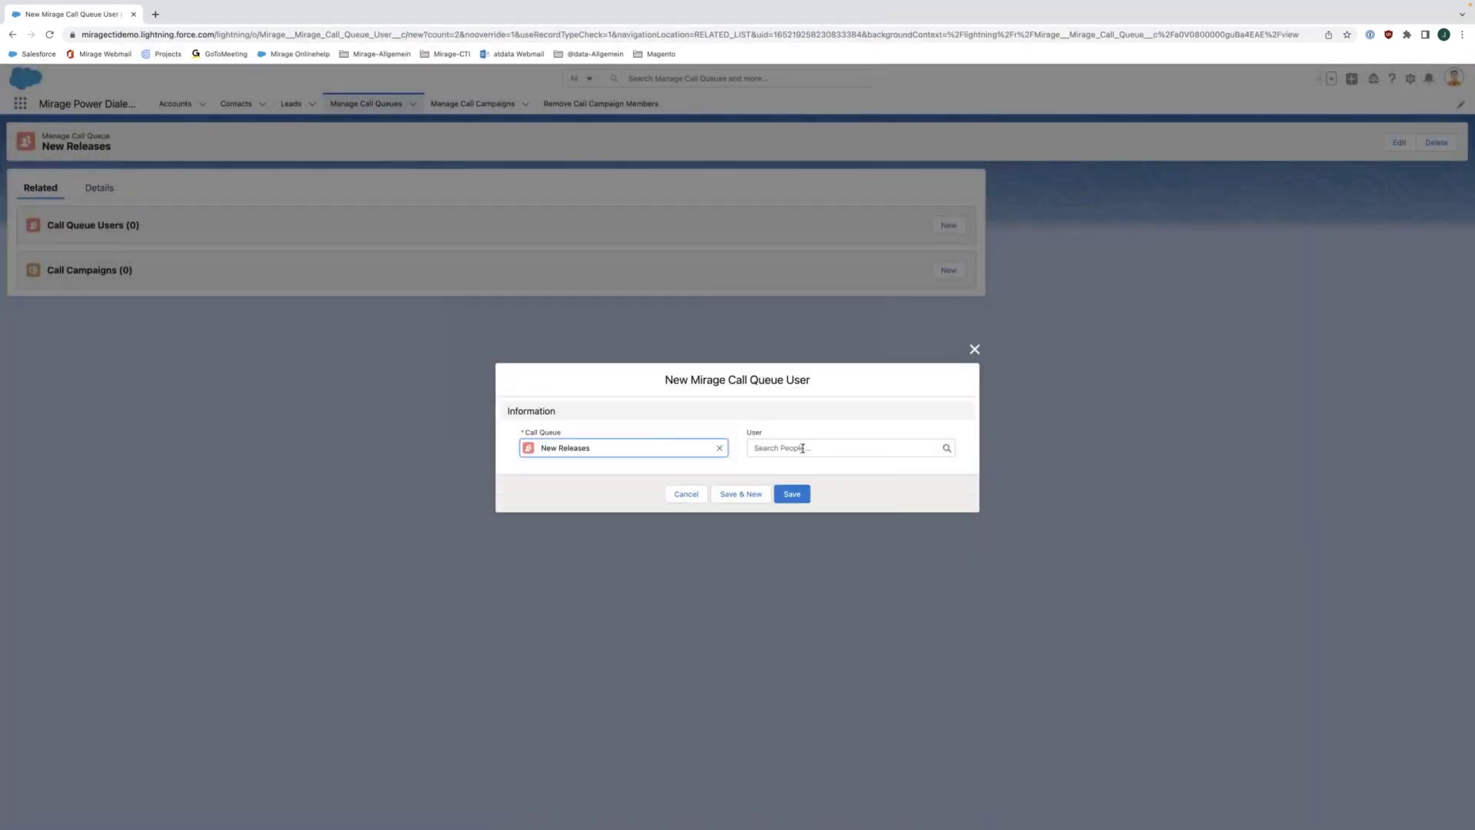
pyautogui.click(803, 448)
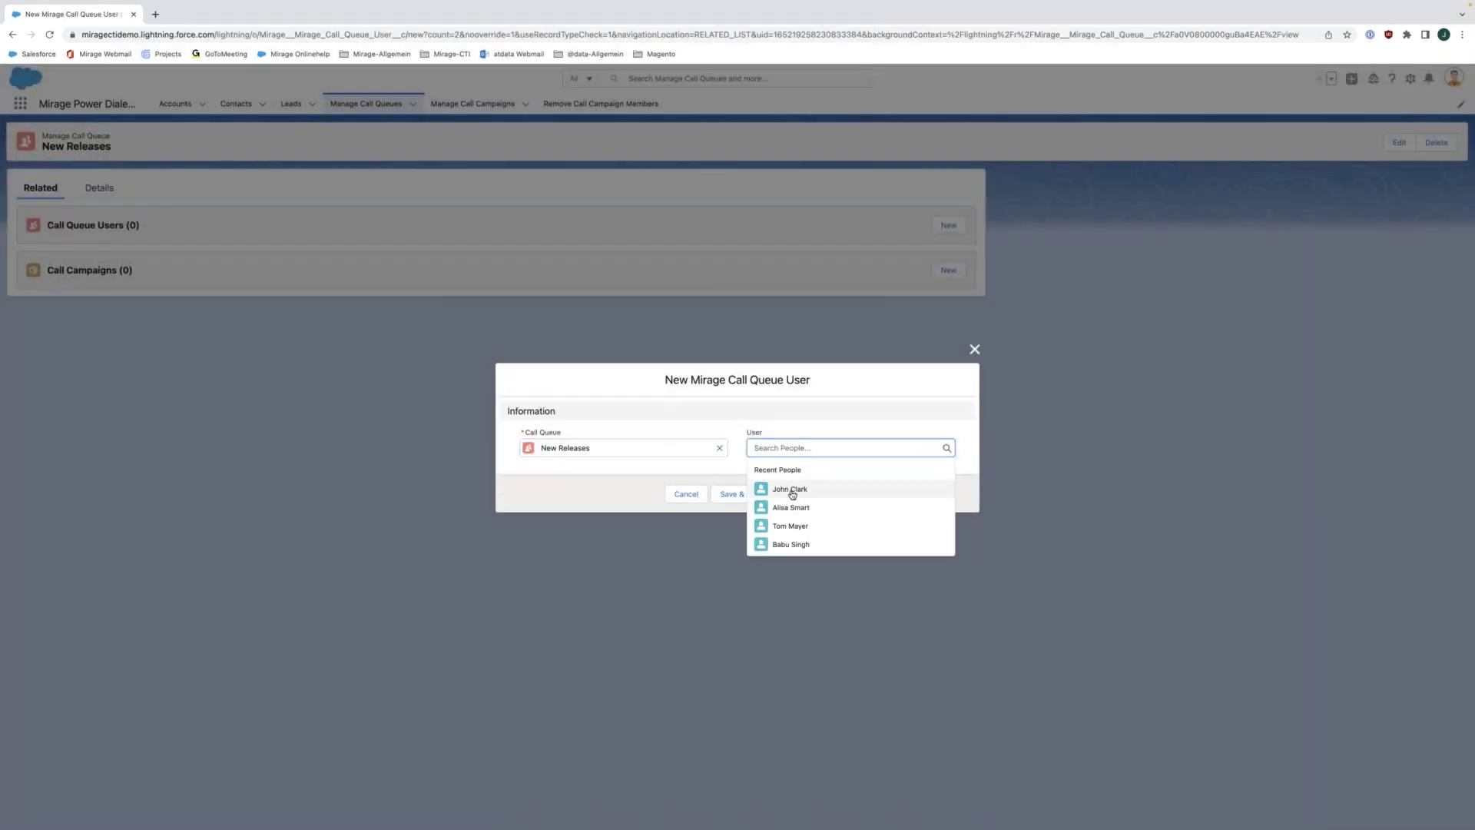
pyautogui.click(792, 490)
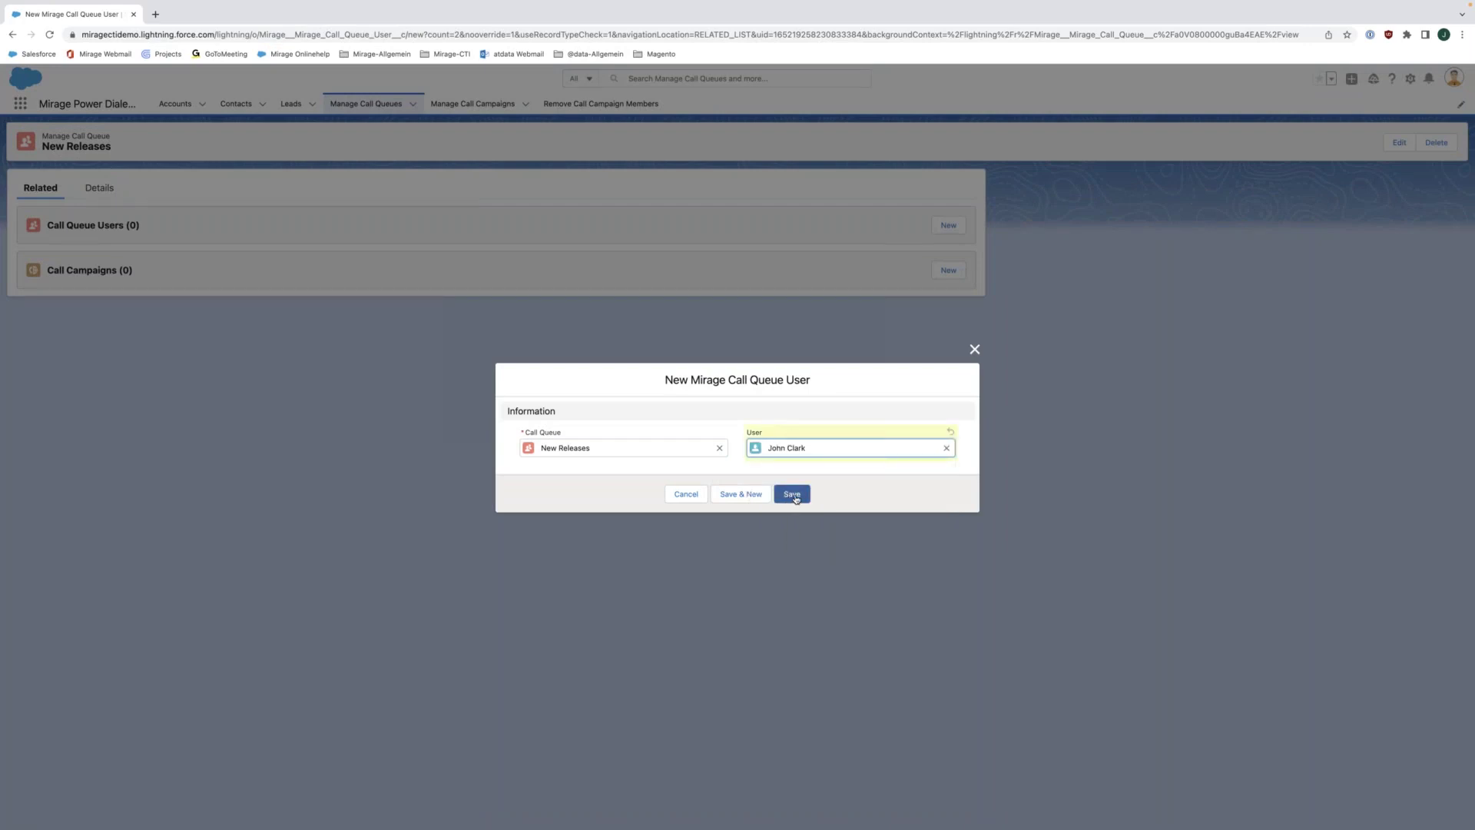
pyautogui.click(793, 495)
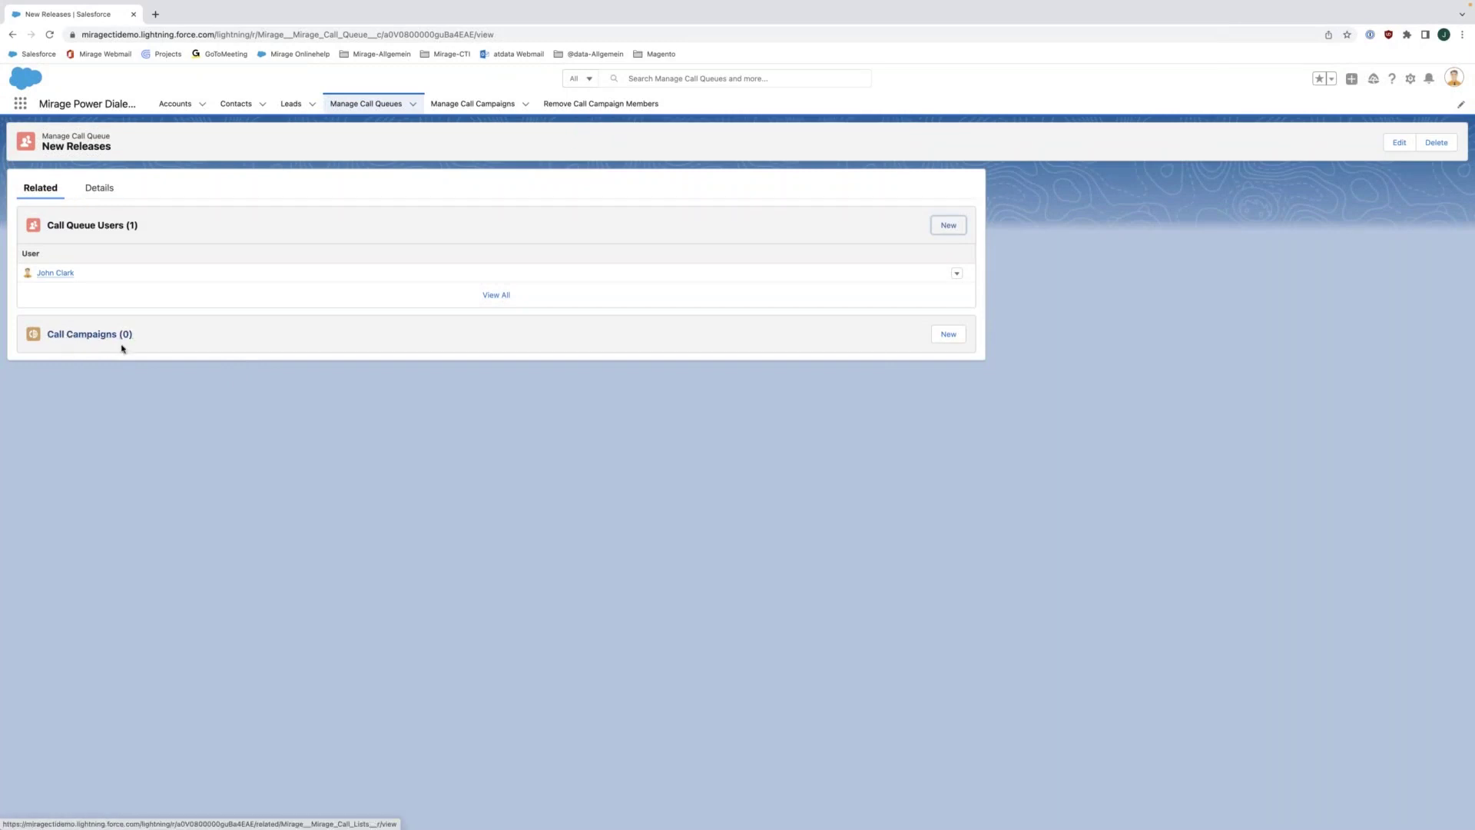
# Display all existing call campaigns with the All list view
pyautogui.click(466, 106)
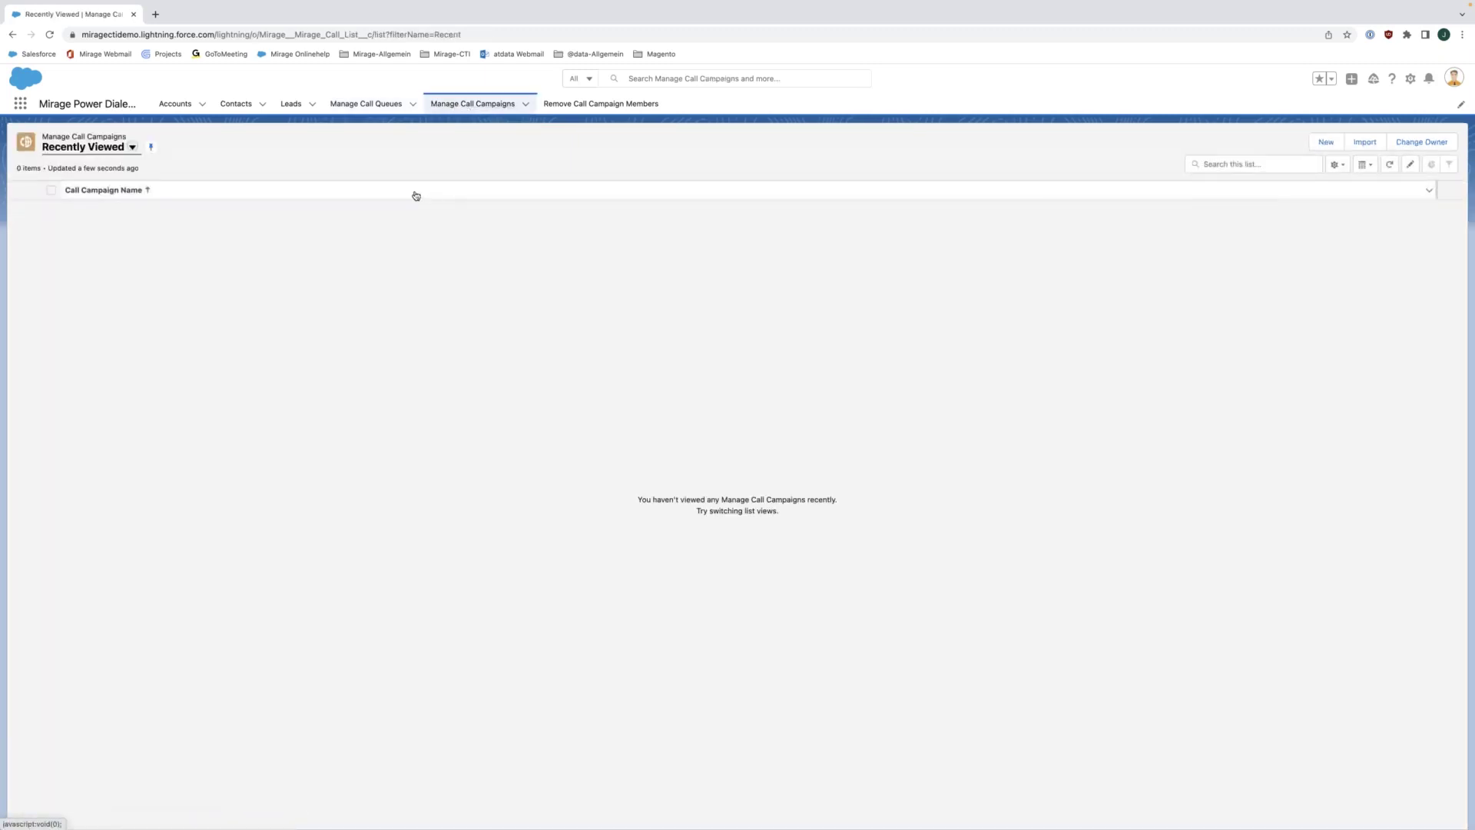
pyautogui.click(110, 148)
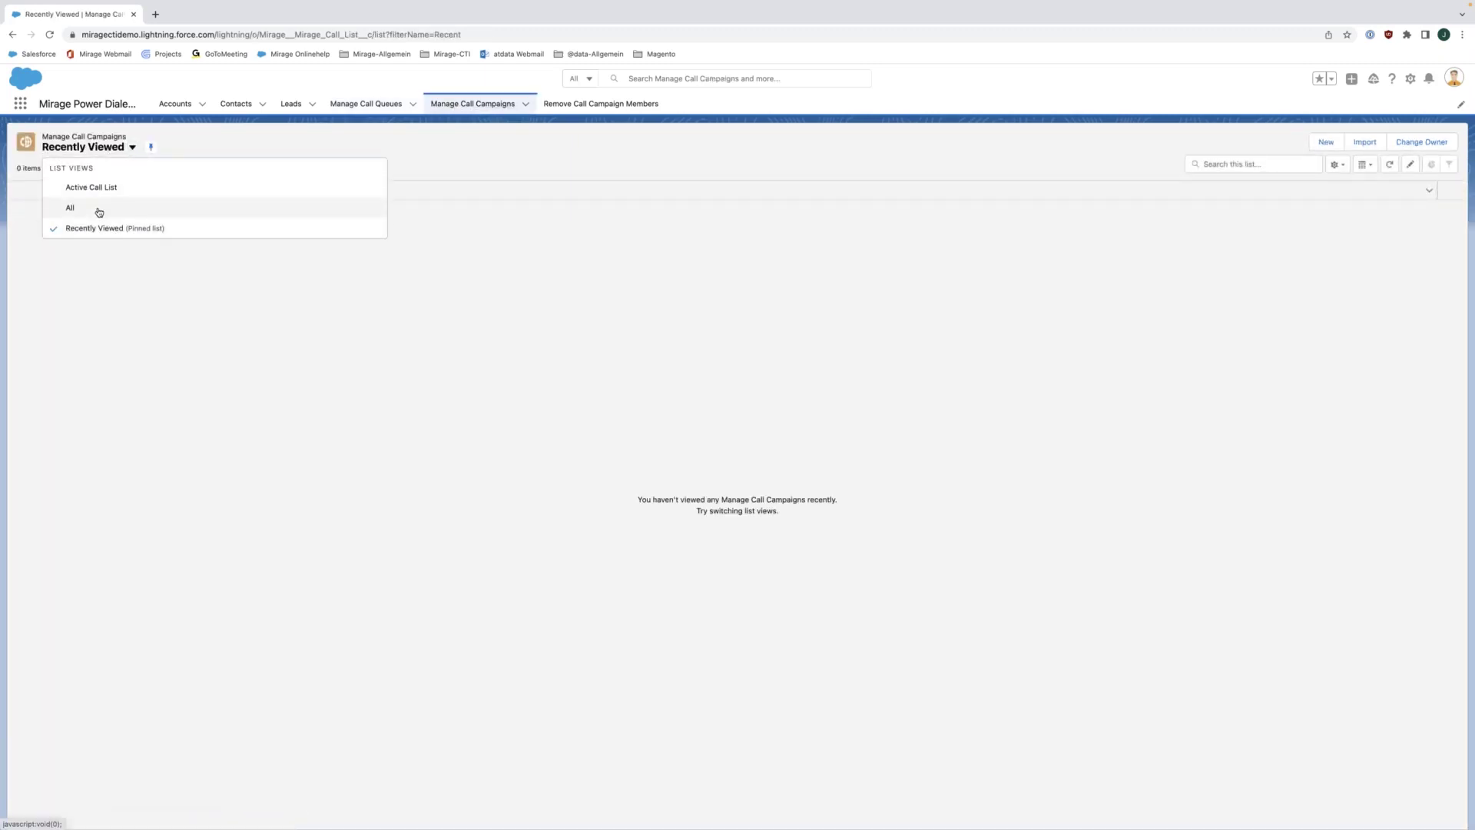
pyautogui.click(99, 211)
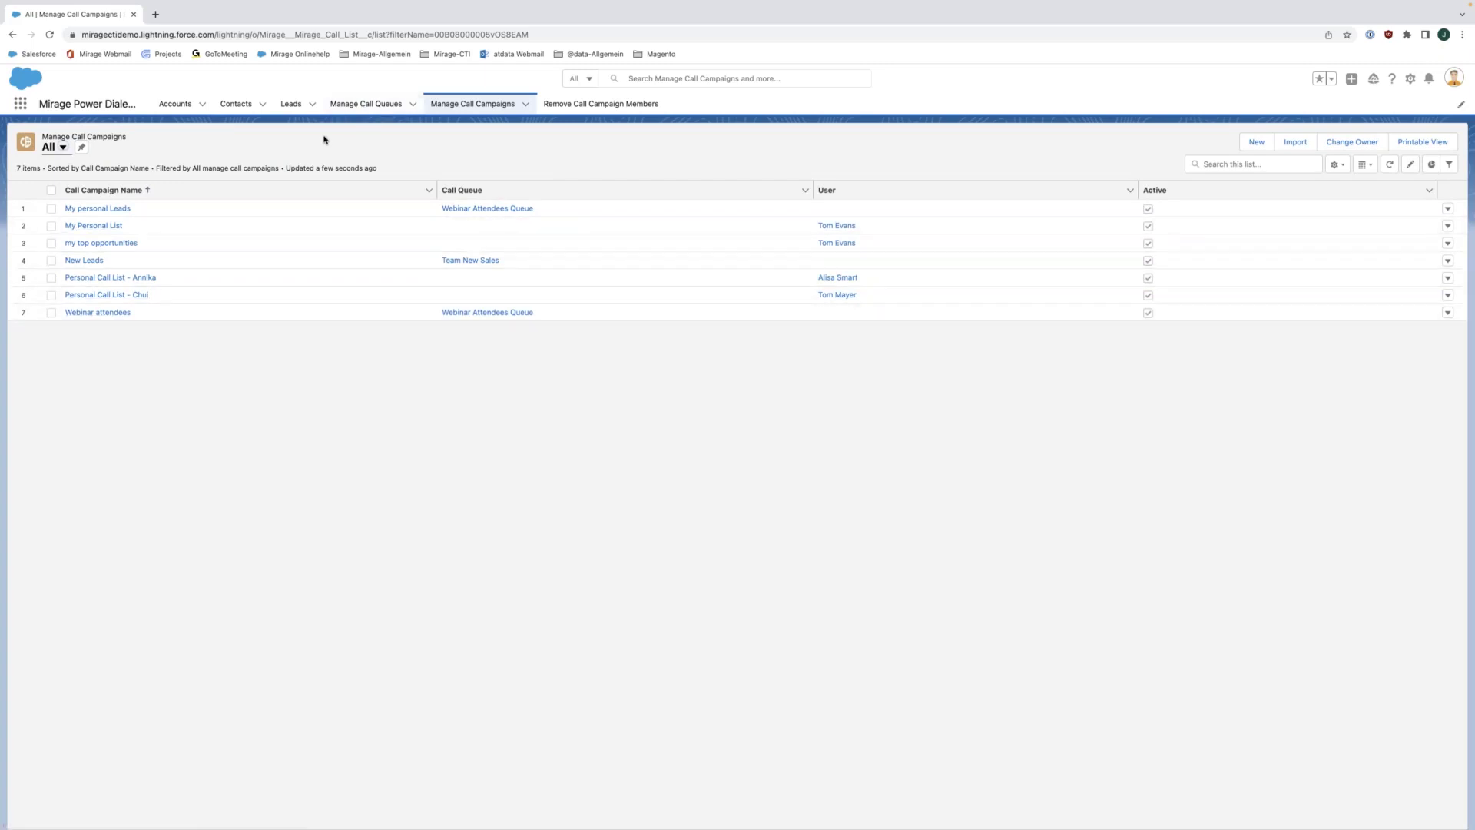
# Create an active call campaign named Release 6.8, assigned to the New Releases call queue, and save it
pyautogui.click(1255, 148)
pyautogui.click(240, 192)
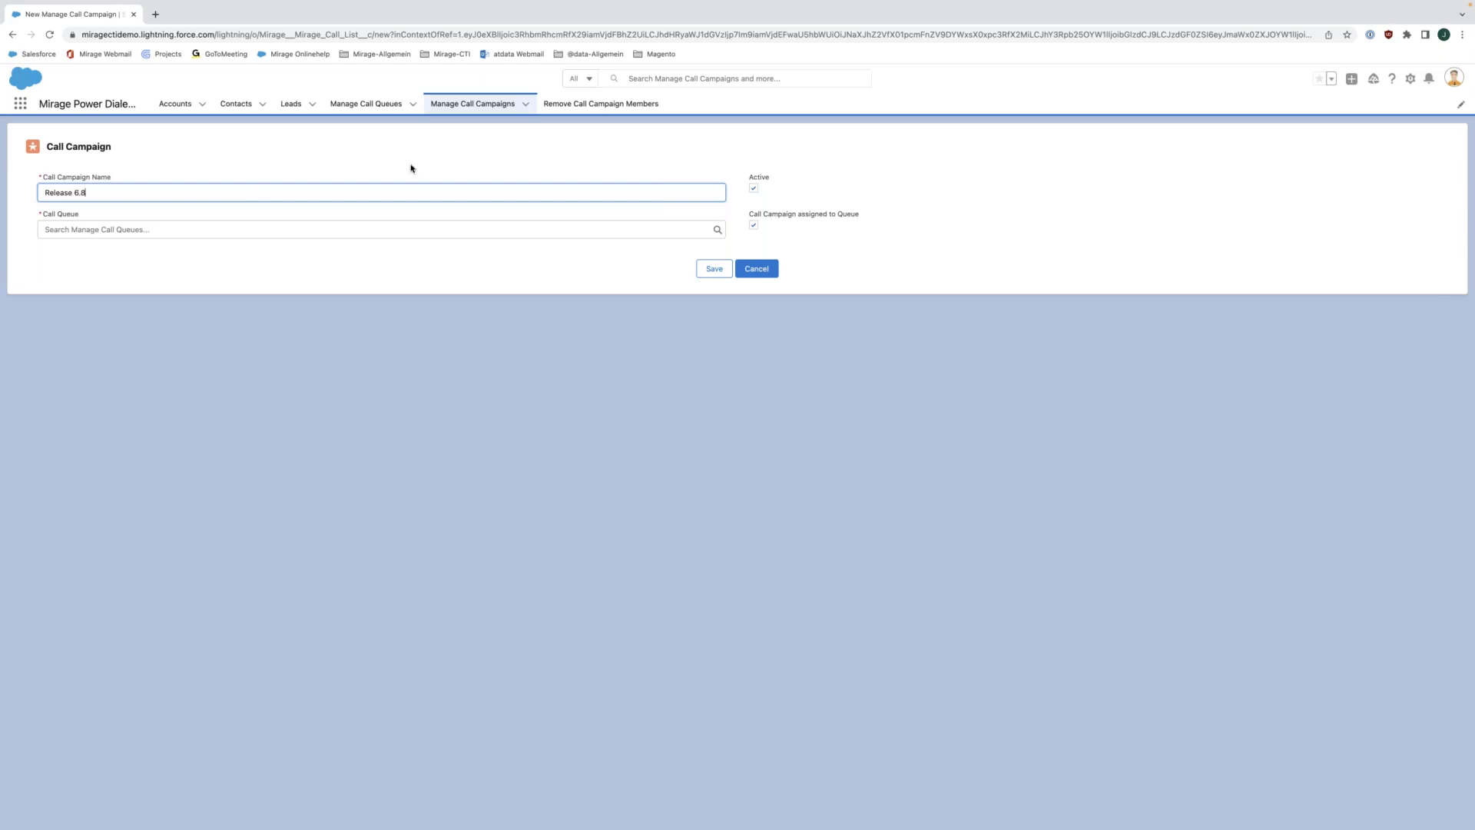
pyautogui.click(540, 227)
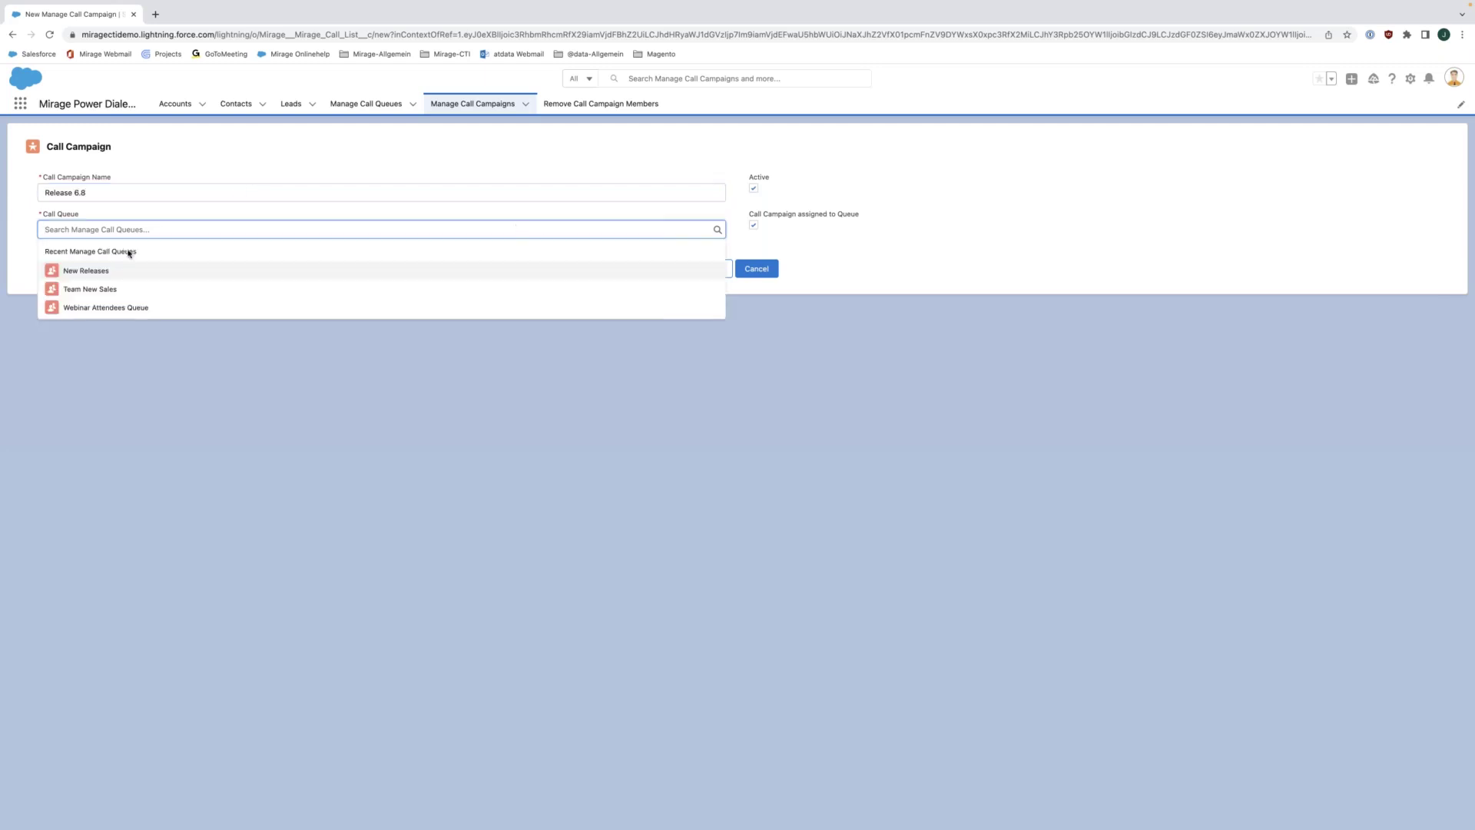
pyautogui.click(85, 273)
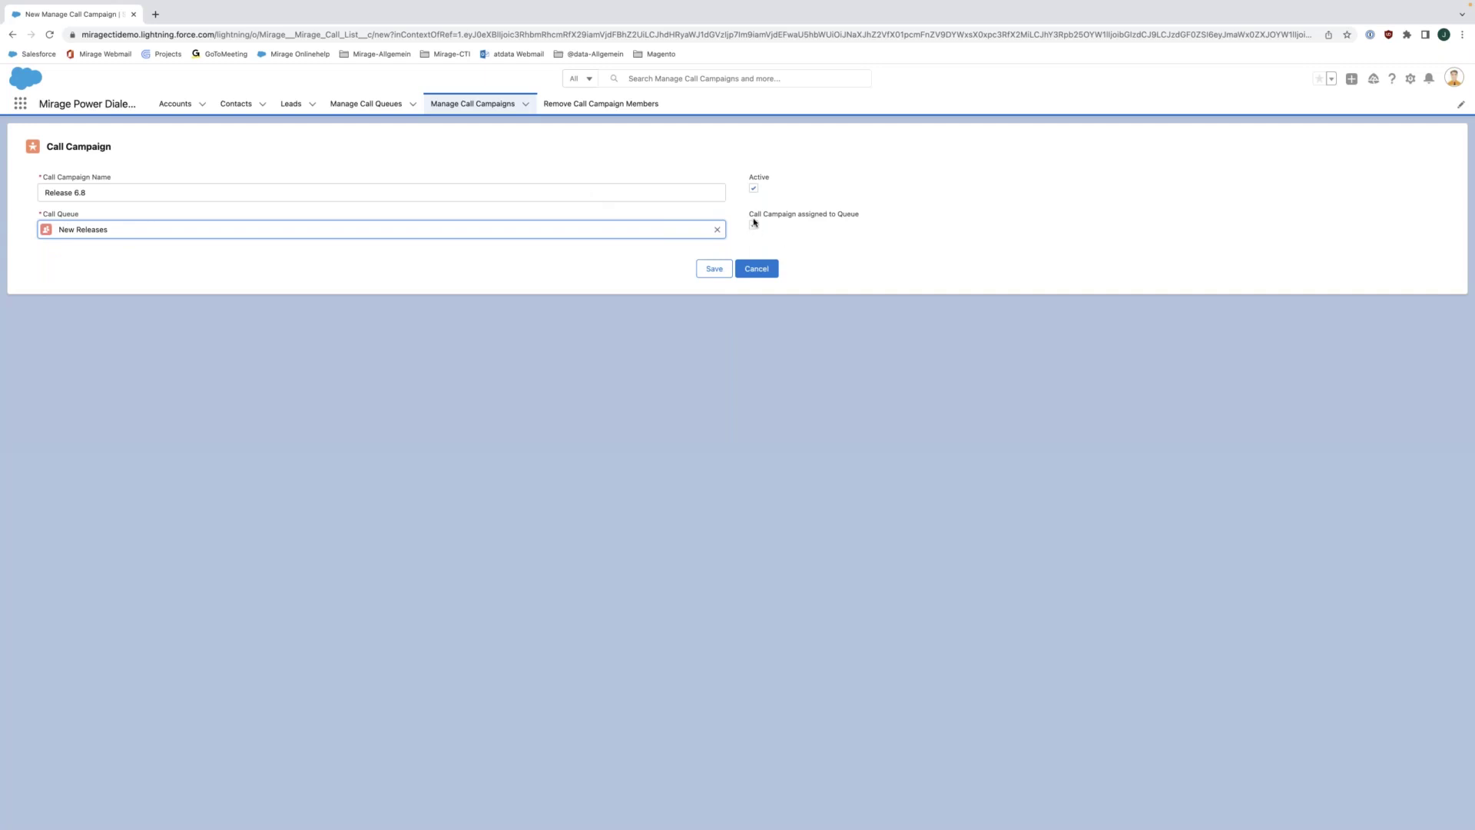
pyautogui.click(754, 188)
pyautogui.click(715, 269)
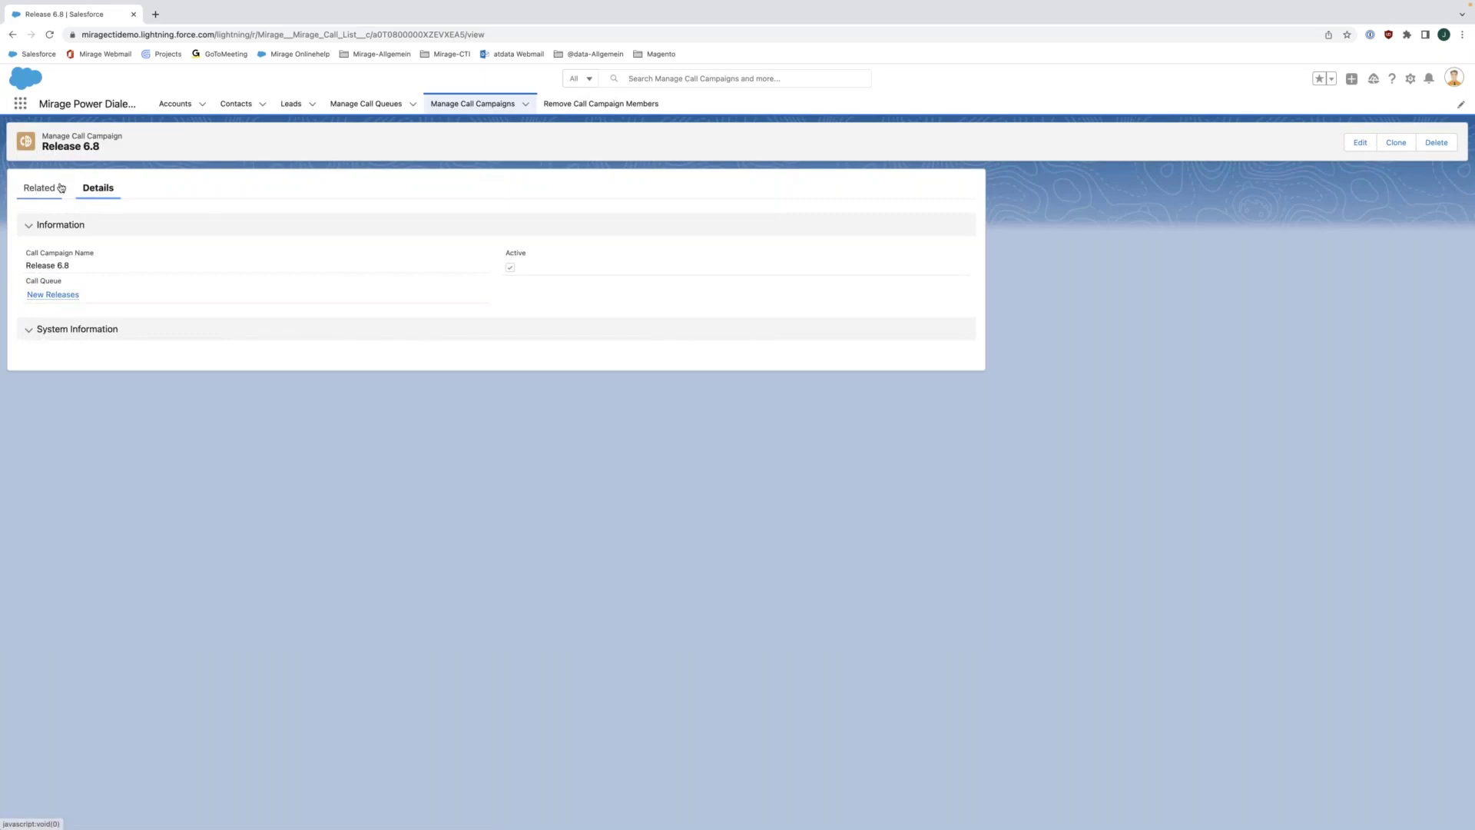
# Review the users and call campaigns related to the New Releases queue, and the recently viewed call campaigns
pyautogui.click(367, 108)
pyautogui.click(89, 209)
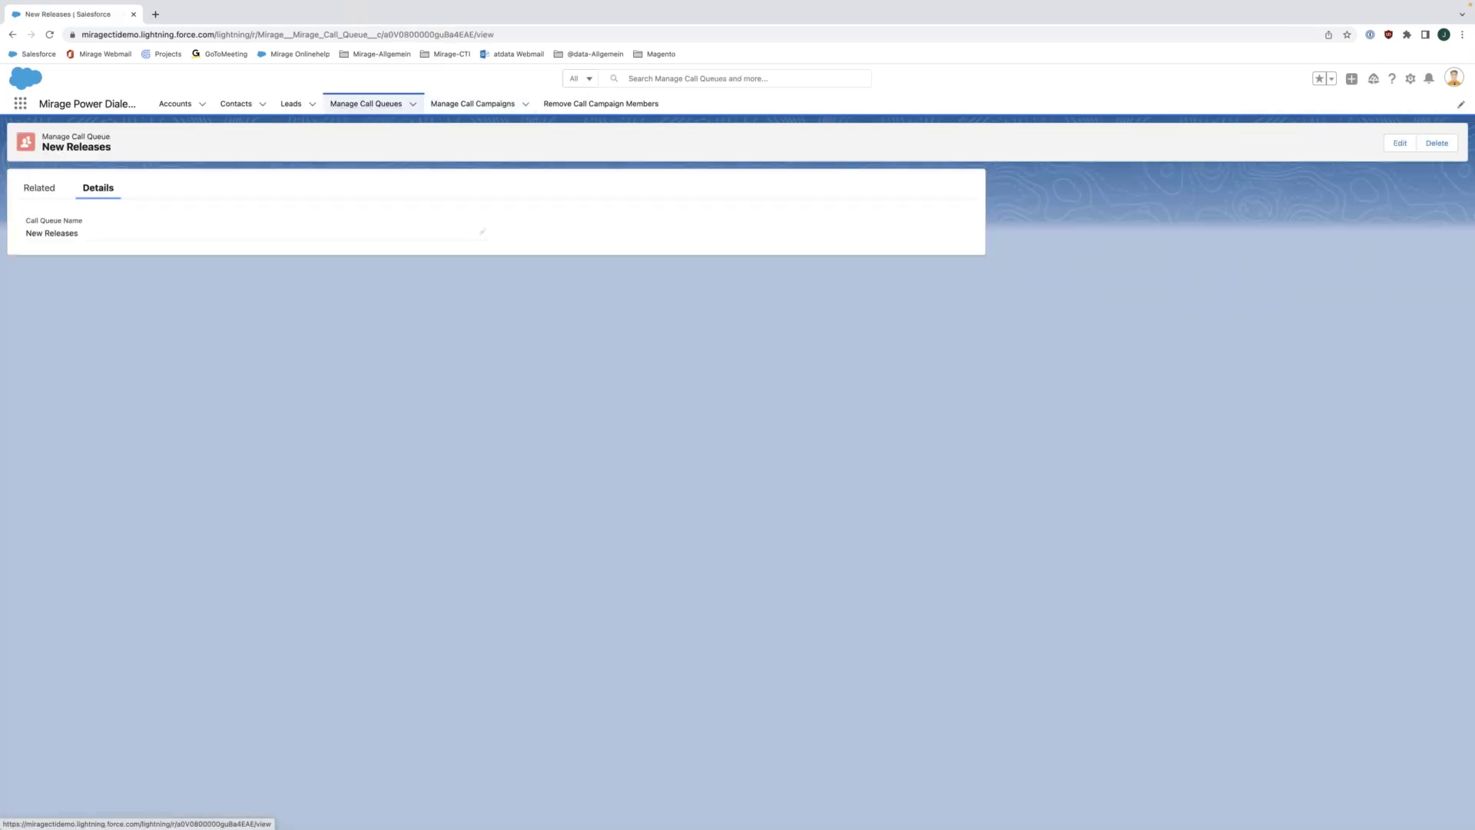
pyautogui.click(39, 188)
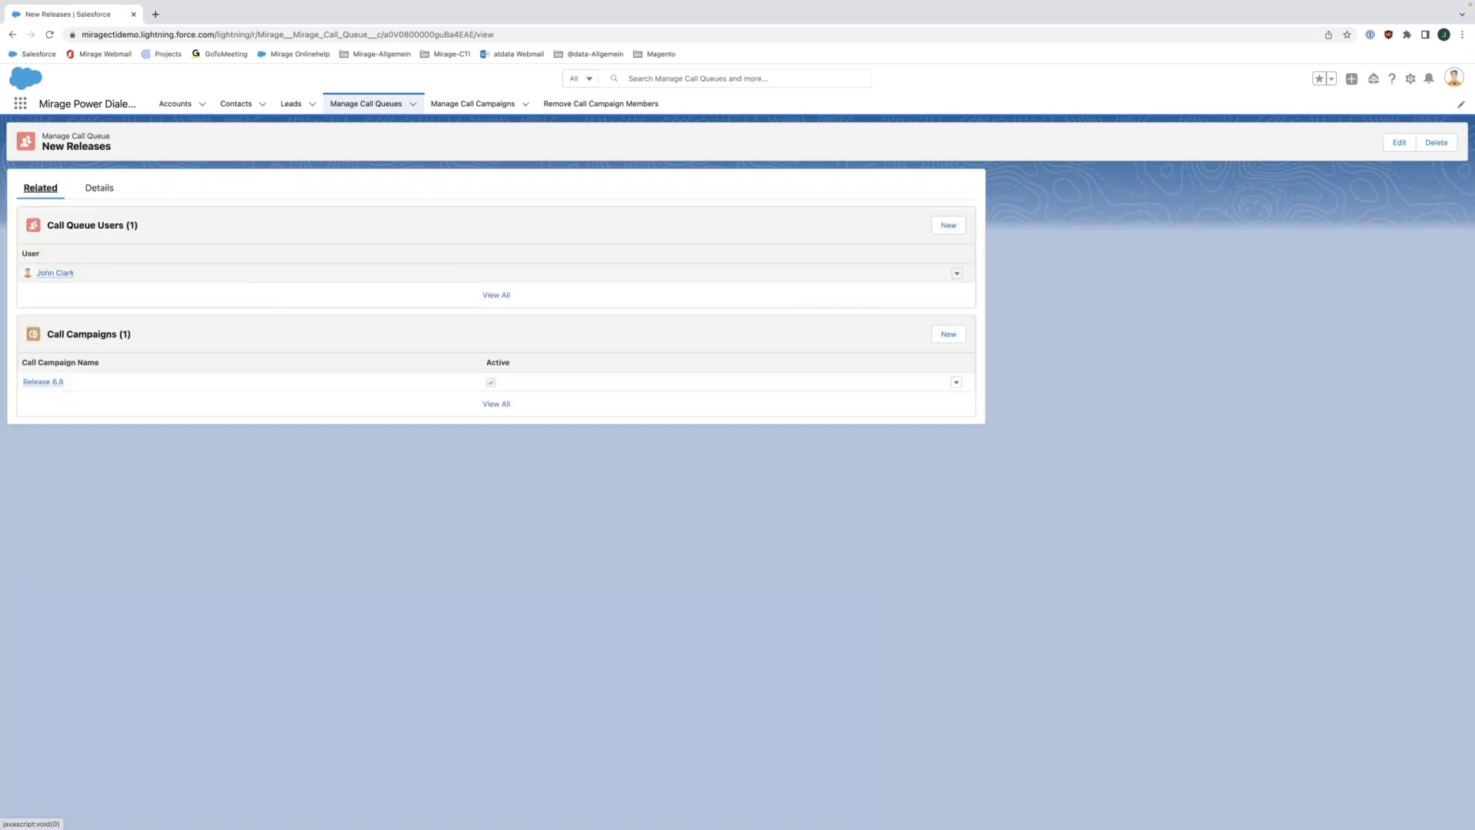
pyautogui.moveTo(43, 382)
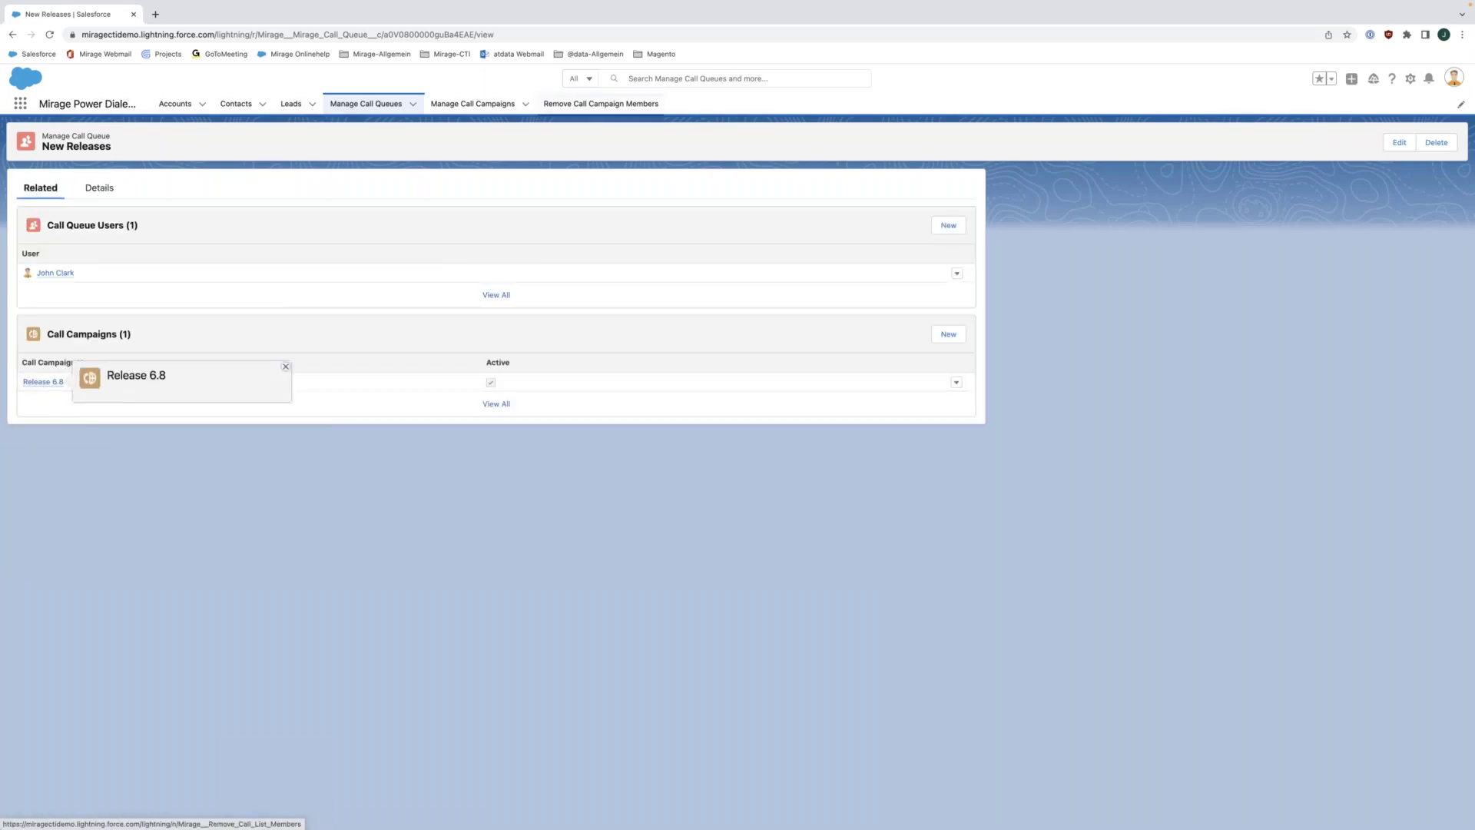
pyautogui.click(458, 107)
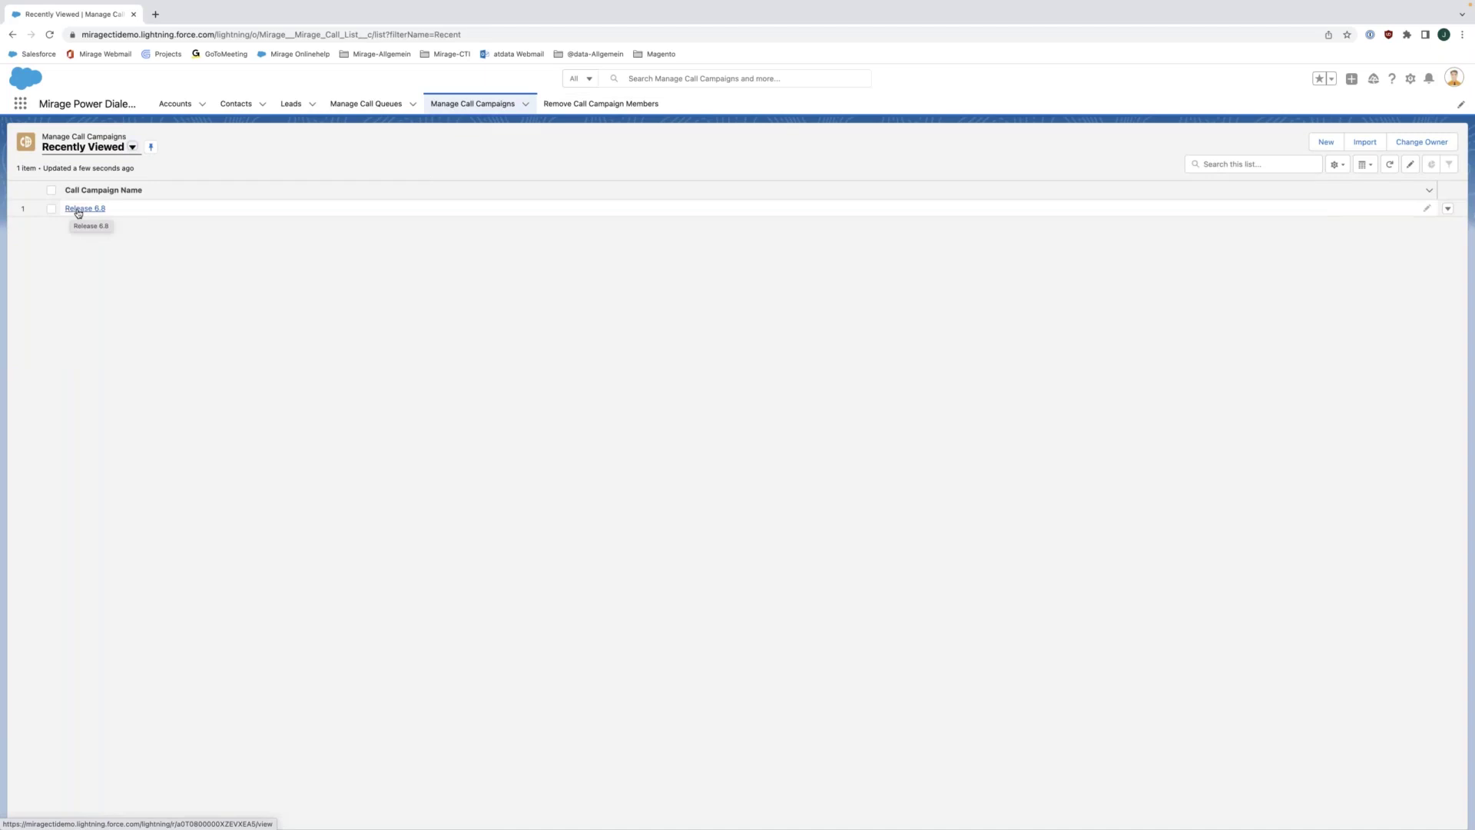
# Add all recently viewed contacts to the Release 6.8 call campaign, without a call-again date or time
pyautogui.click(234, 106)
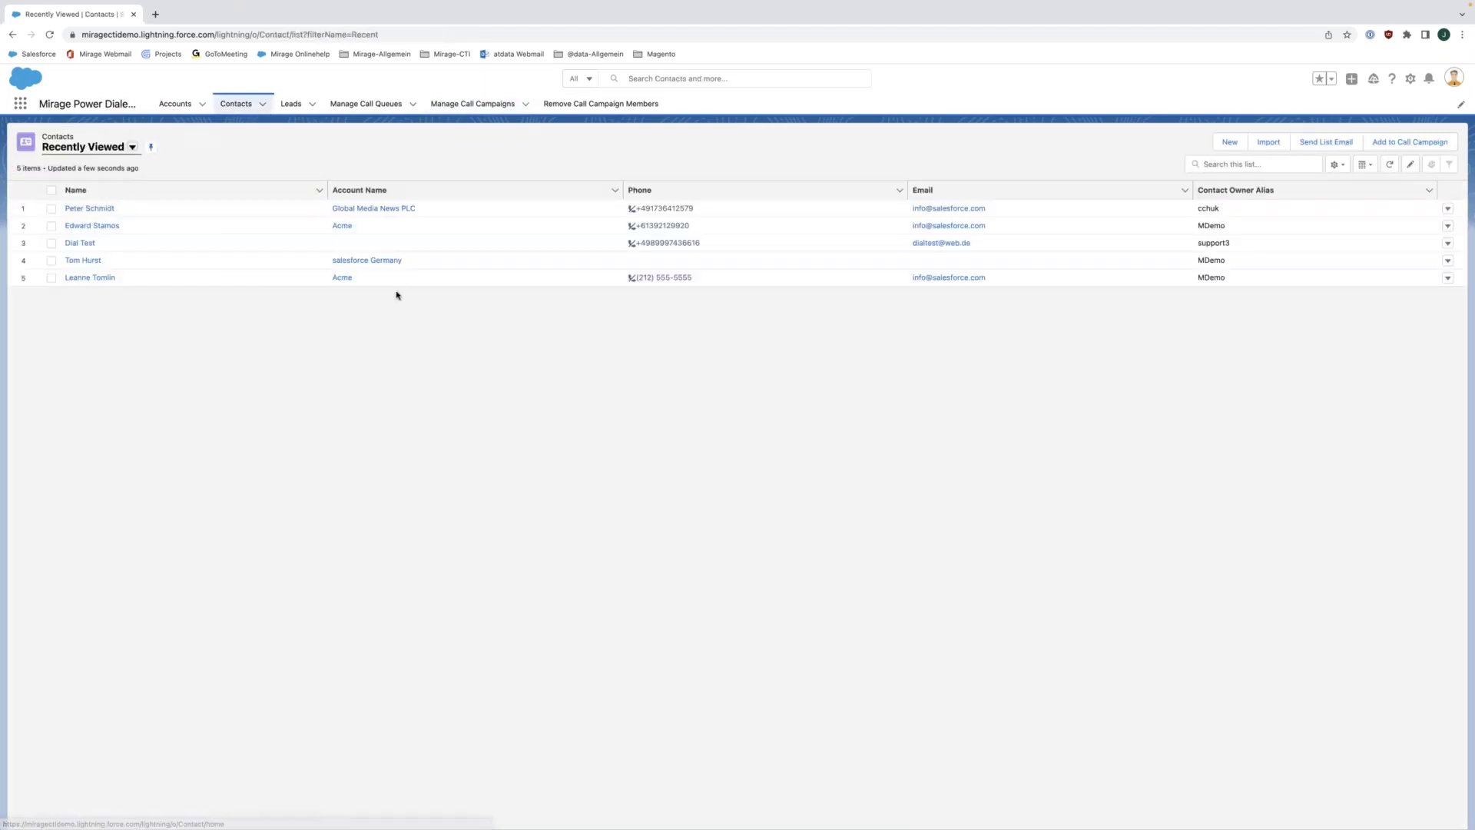
pyautogui.click(52, 190)
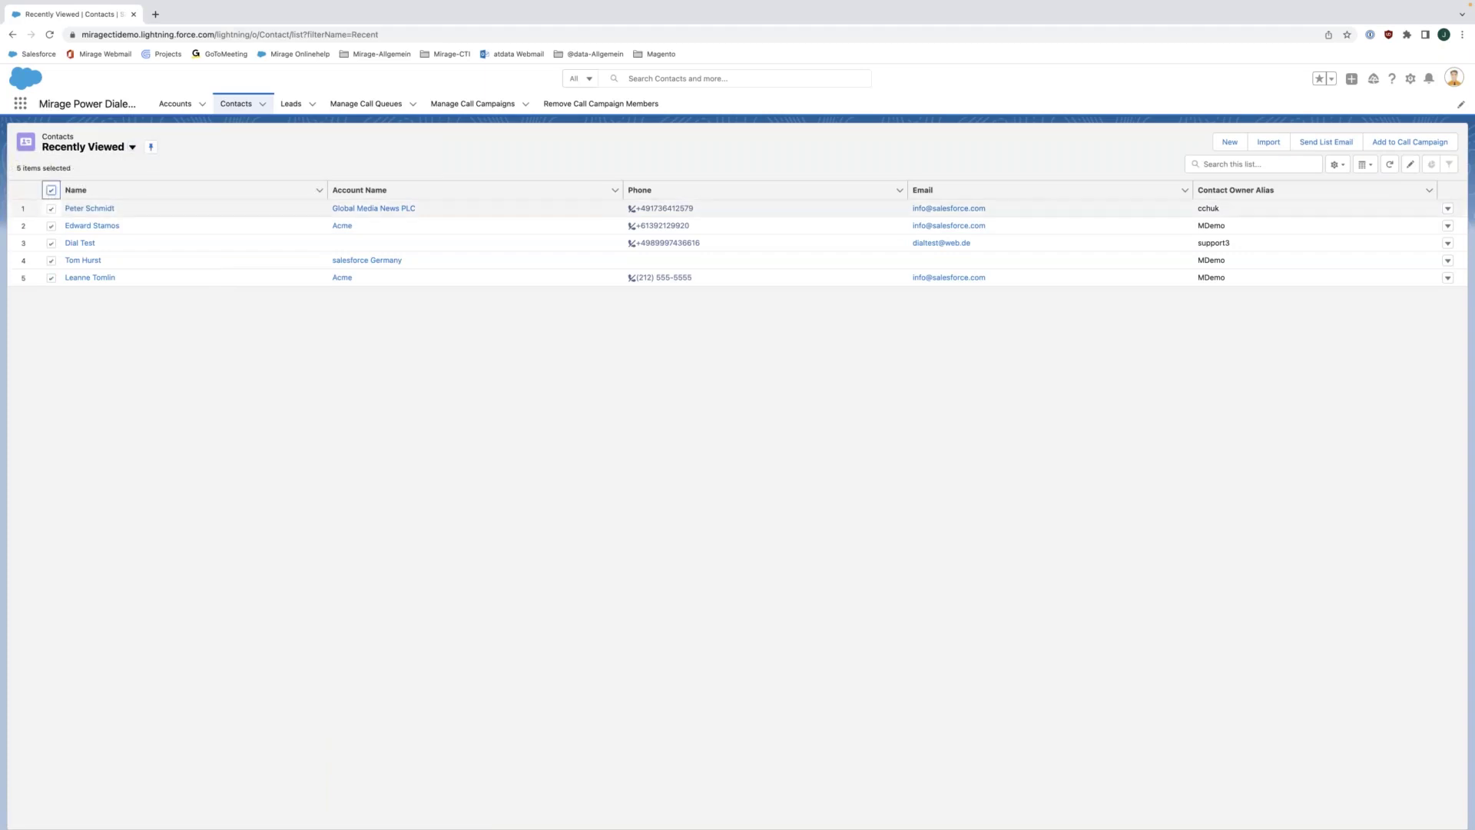
pyautogui.click(1403, 146)
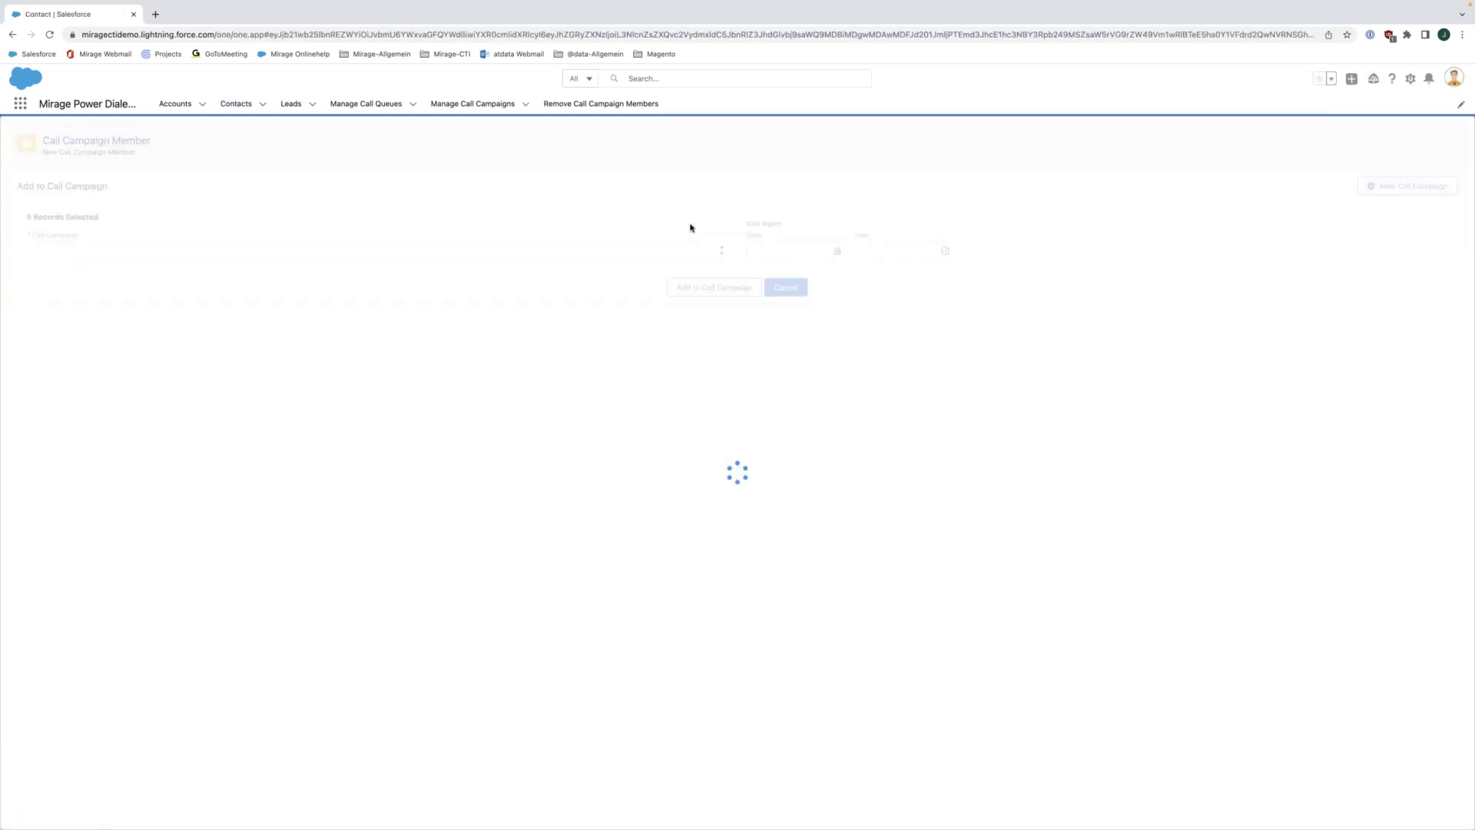
pyautogui.click(612, 261)
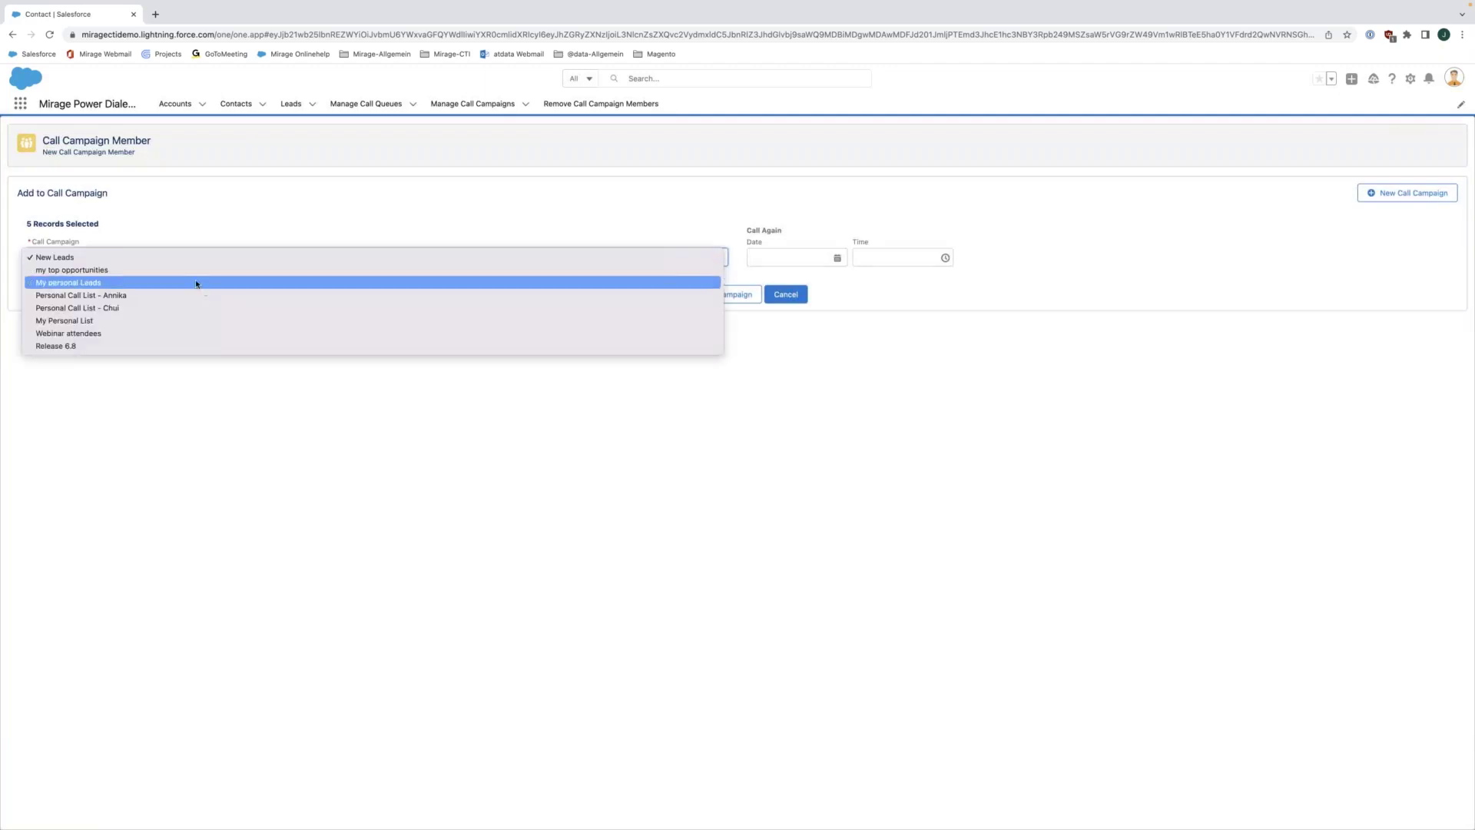
pyautogui.click(84, 347)
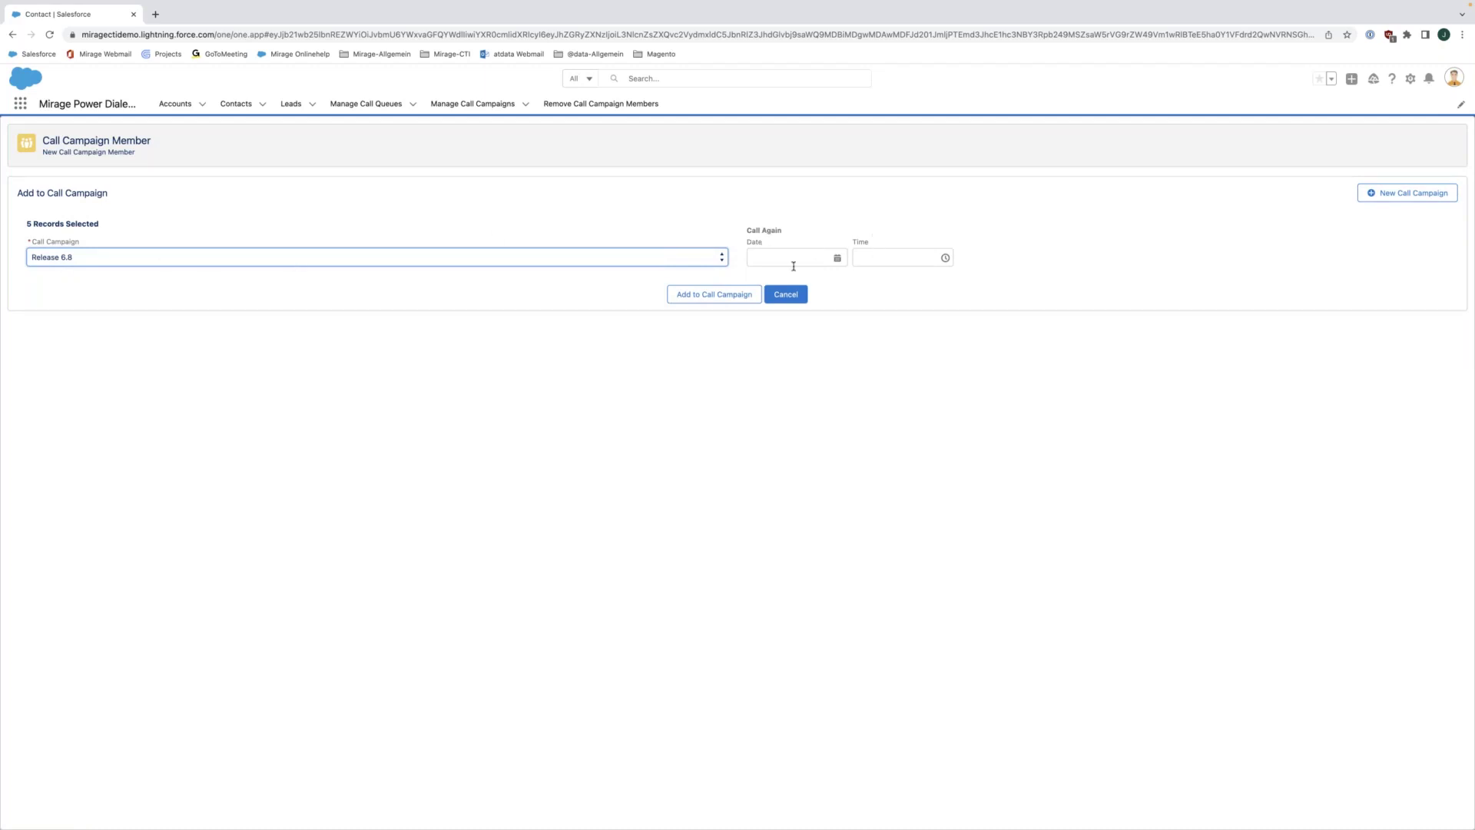
pyautogui.click(713, 296)
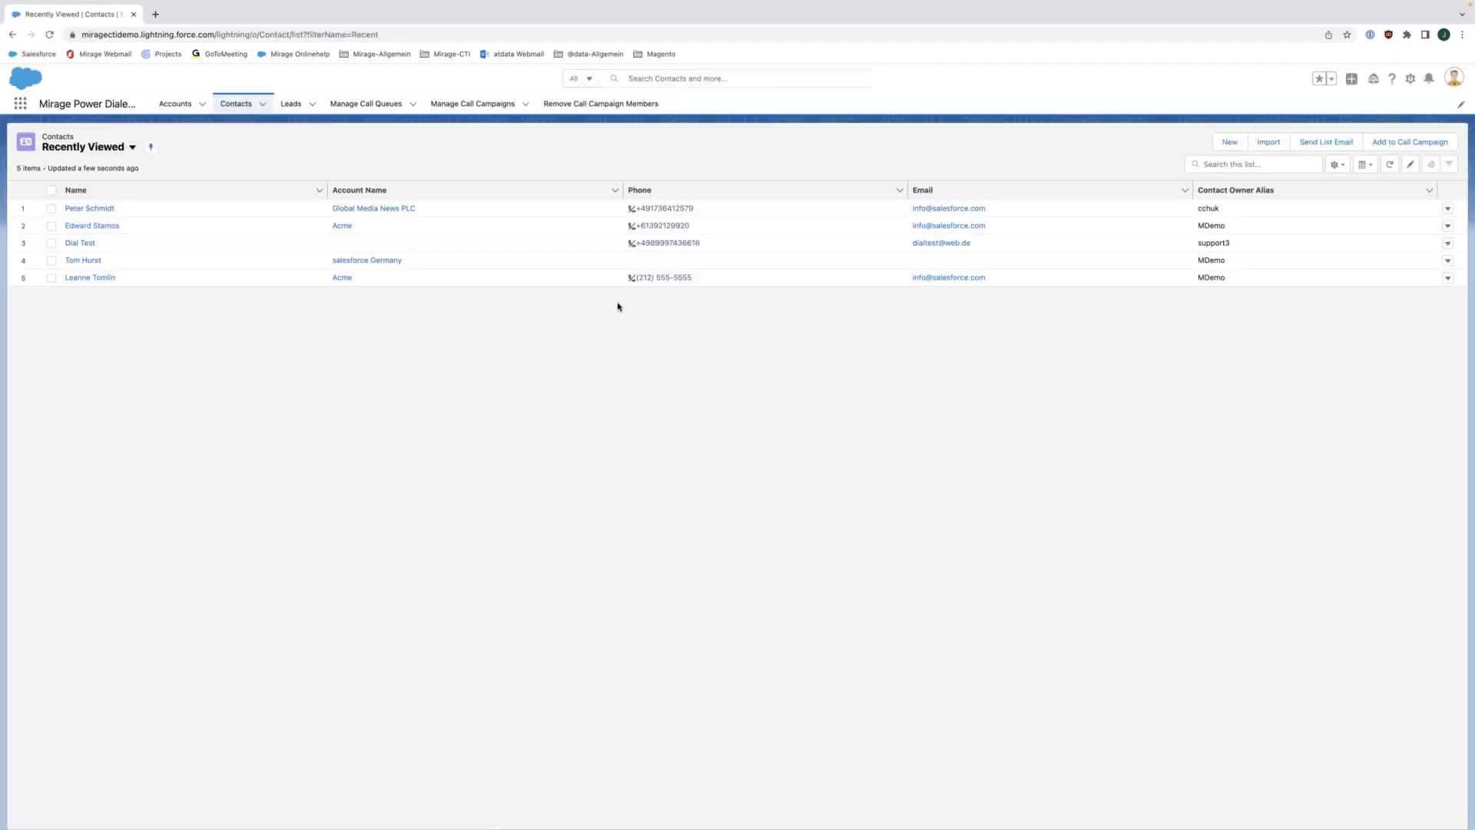
# Select all recently viewed contacts again and open the form for adding them to a call campaign
pyautogui.click(51, 190)
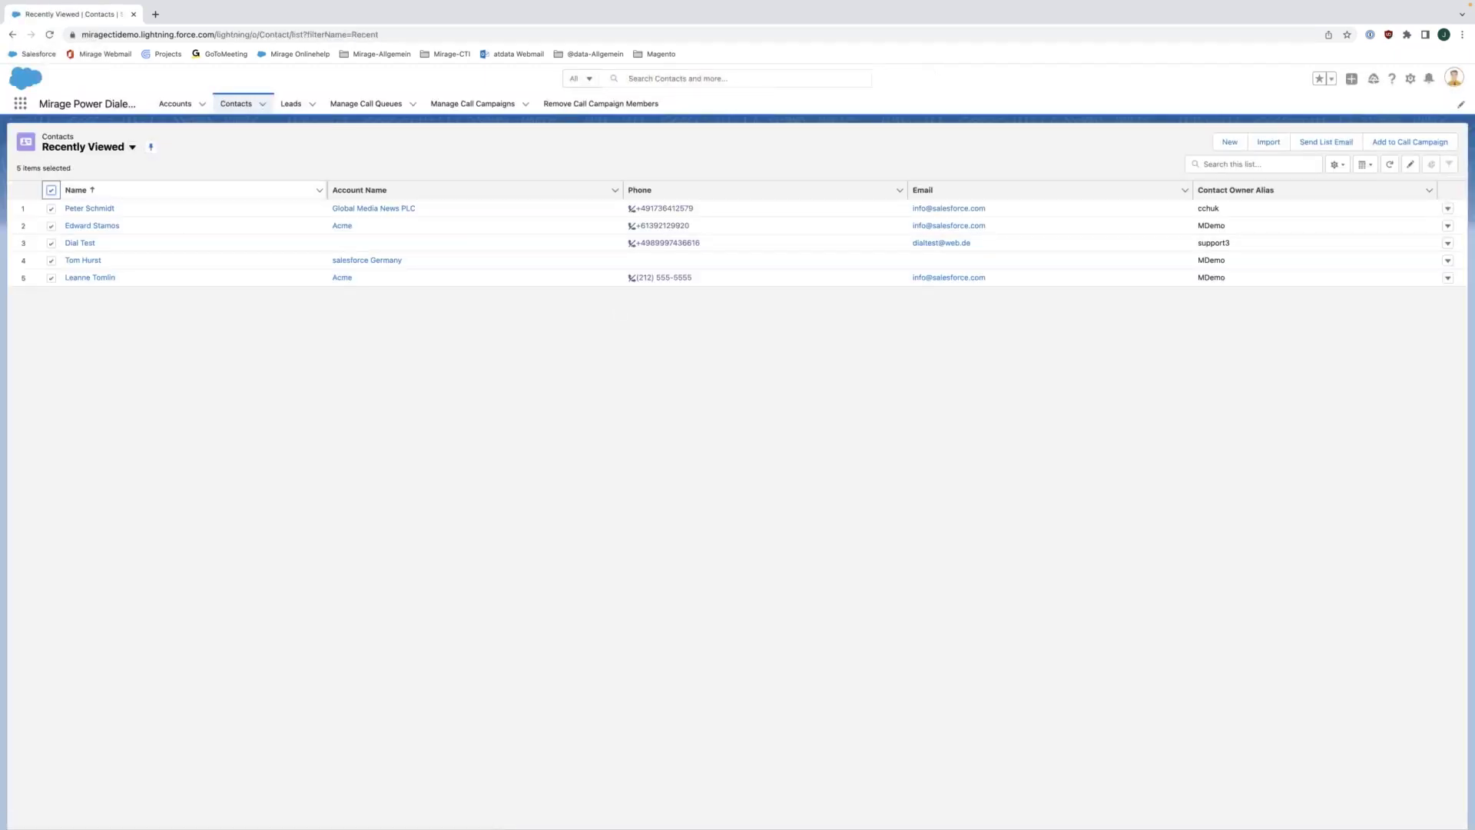
pyautogui.click(1394, 146)
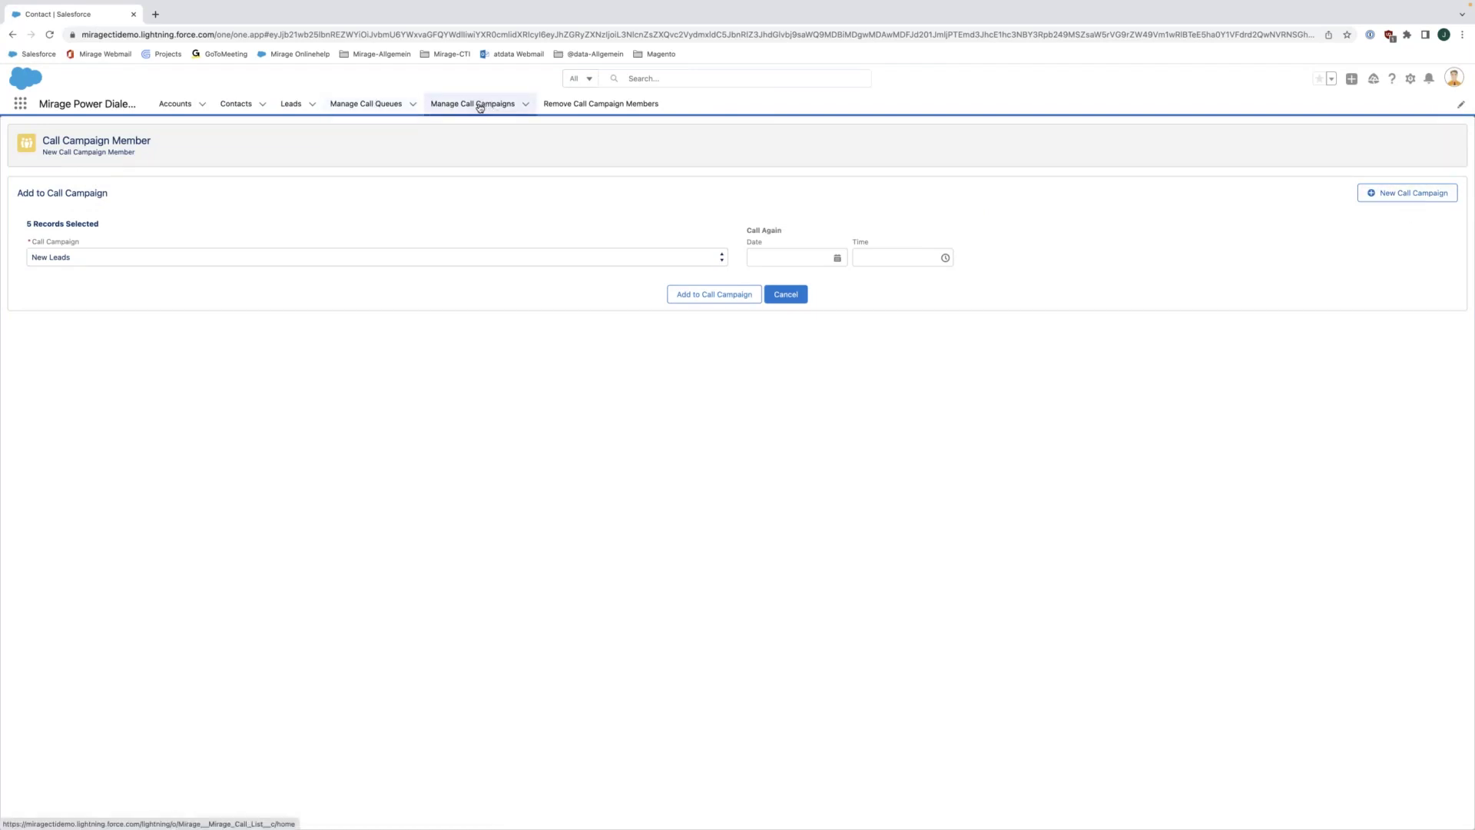
# List all open leads and select the leads of Universal Technologies, MedLife, Inc. and Lead1
pyautogui.click(287, 107)
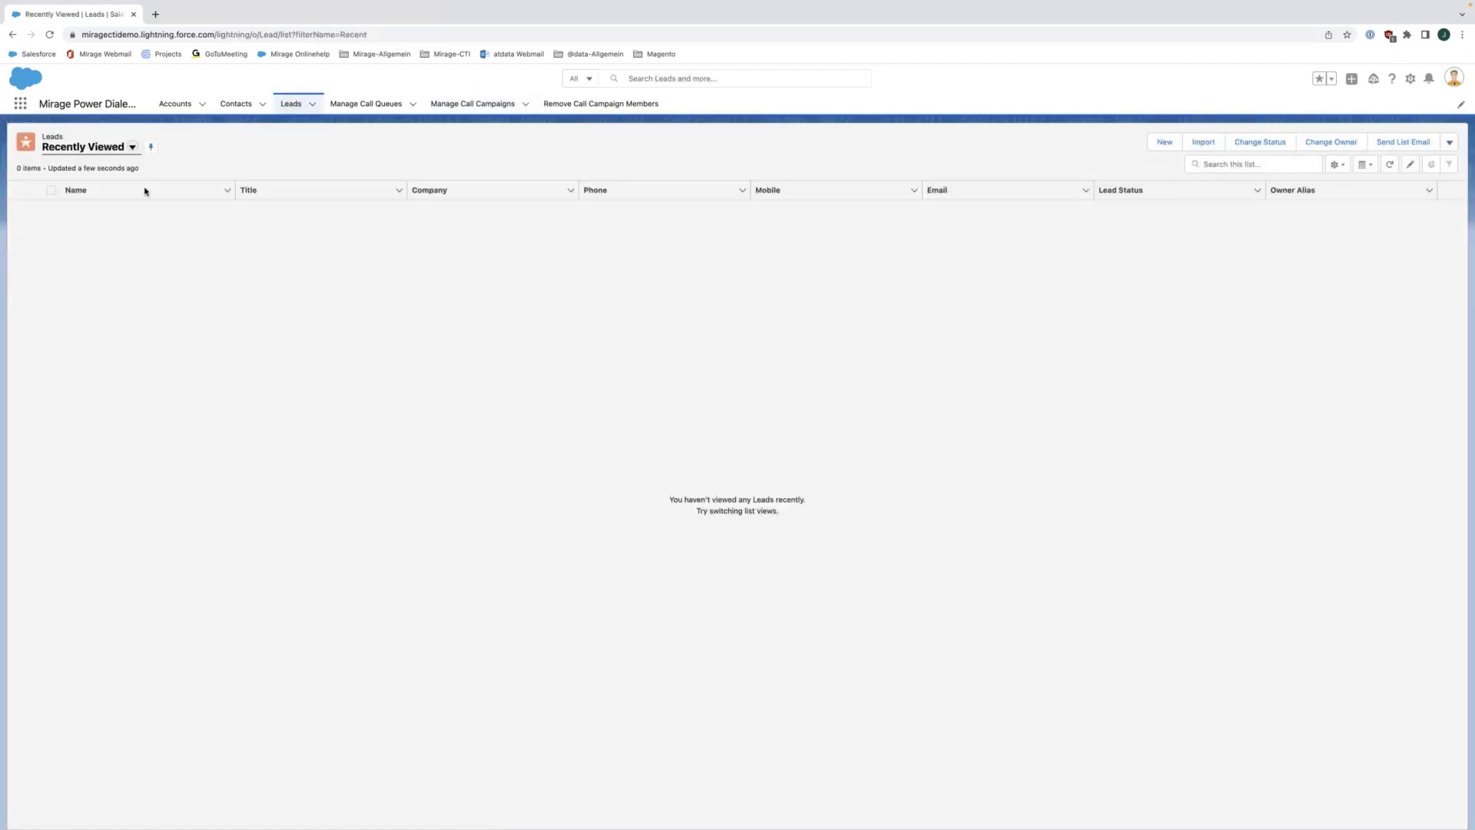
pyautogui.click(116, 148)
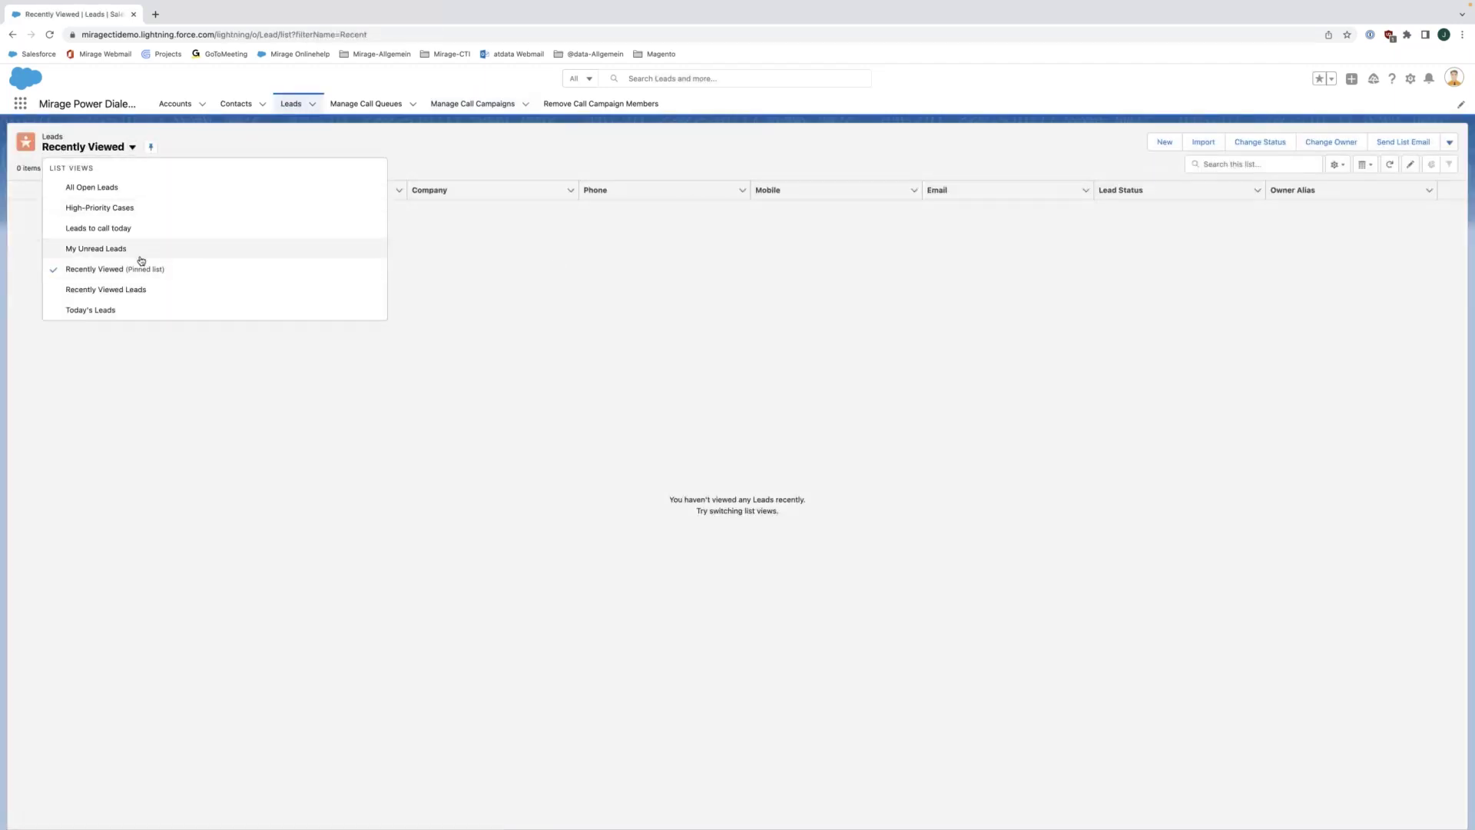
pyautogui.click(108, 188)
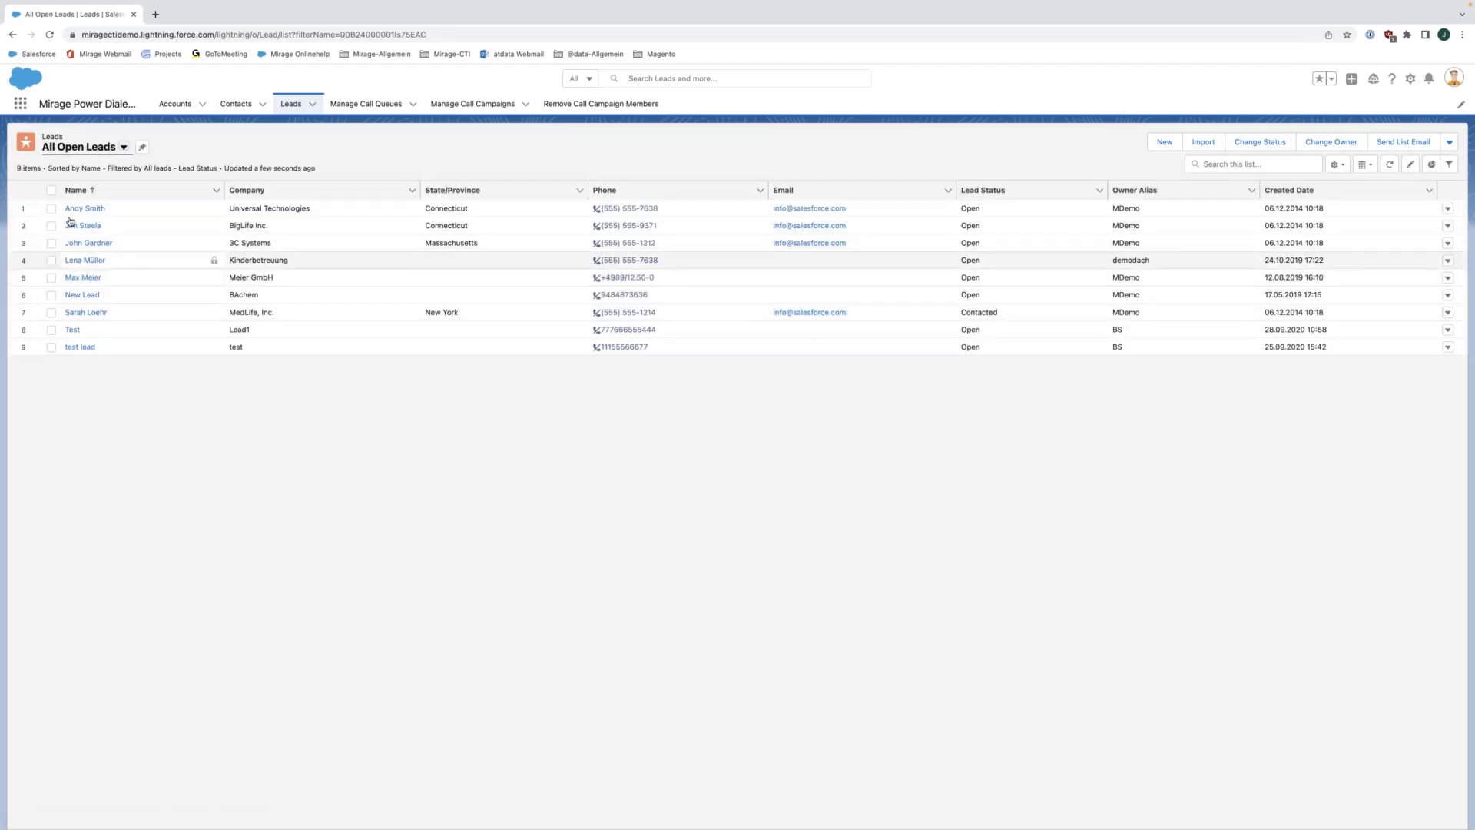
pyautogui.click(51, 208)
pyautogui.click(51, 330)
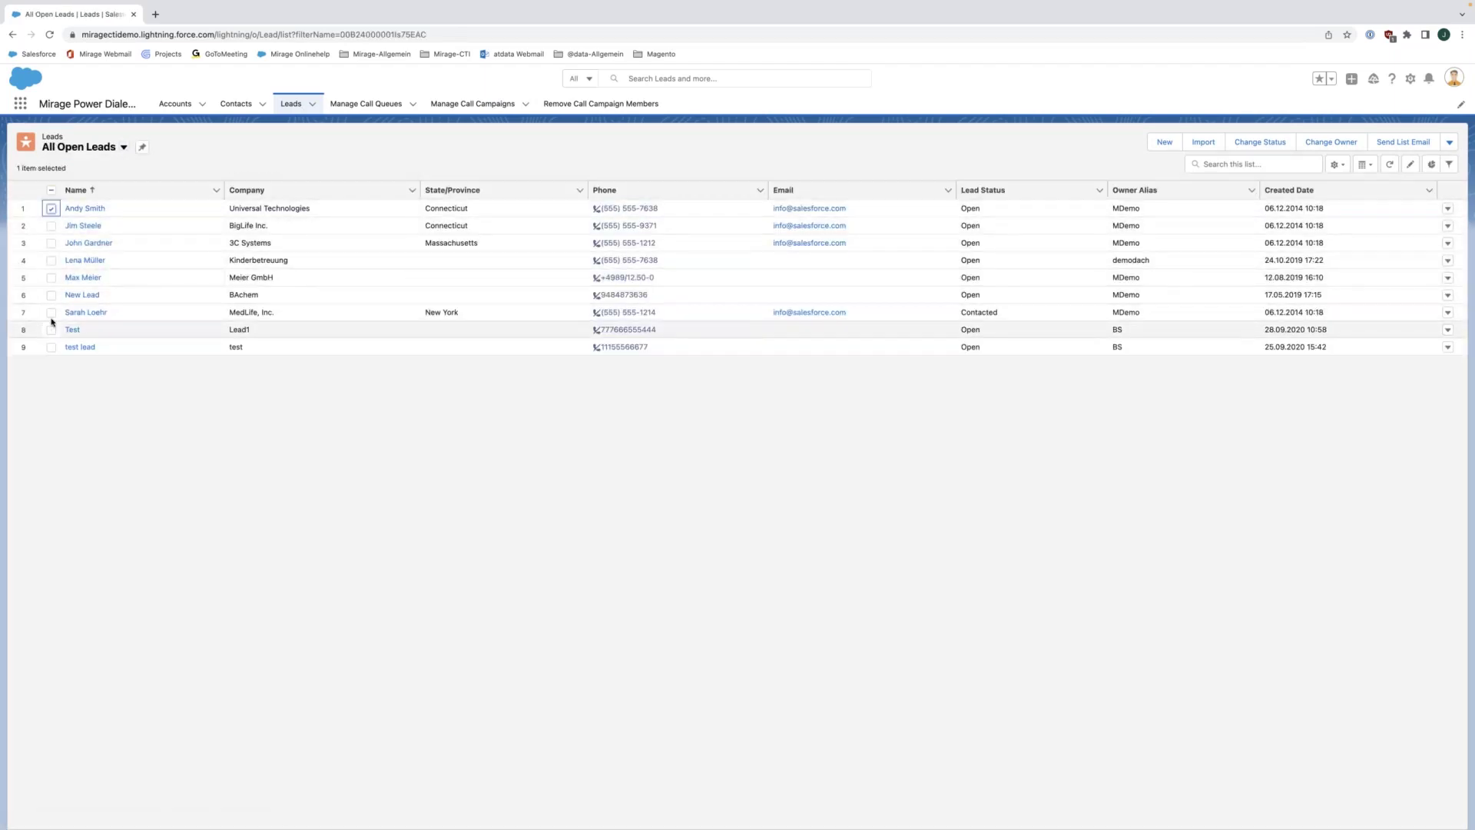
pyautogui.click(50, 312)
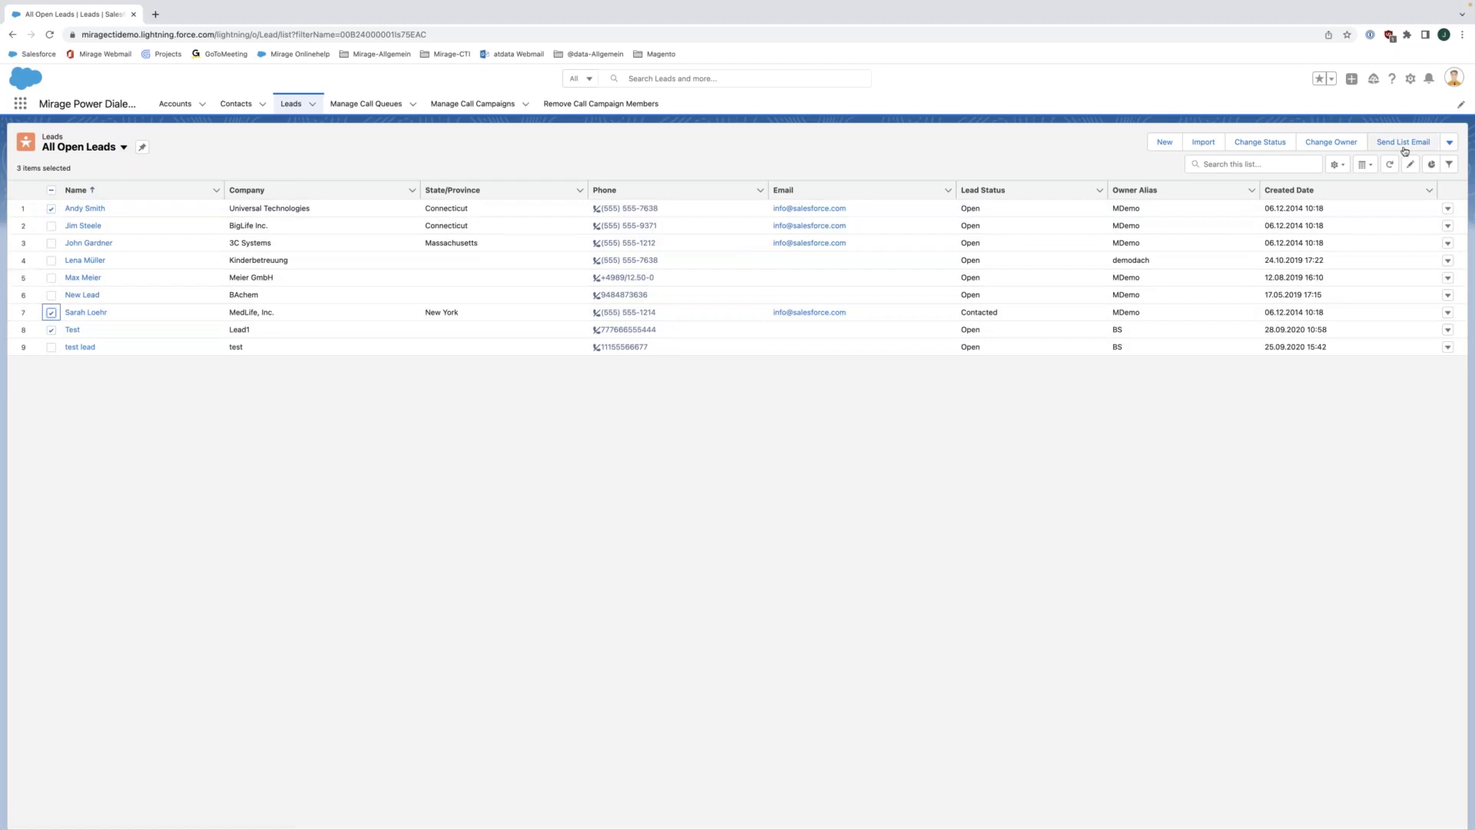
# Add the selected leads to the Release 6.8 call campaign without a call-again date or time, and reopen the All Open Leads list
pyautogui.click(1448, 144)
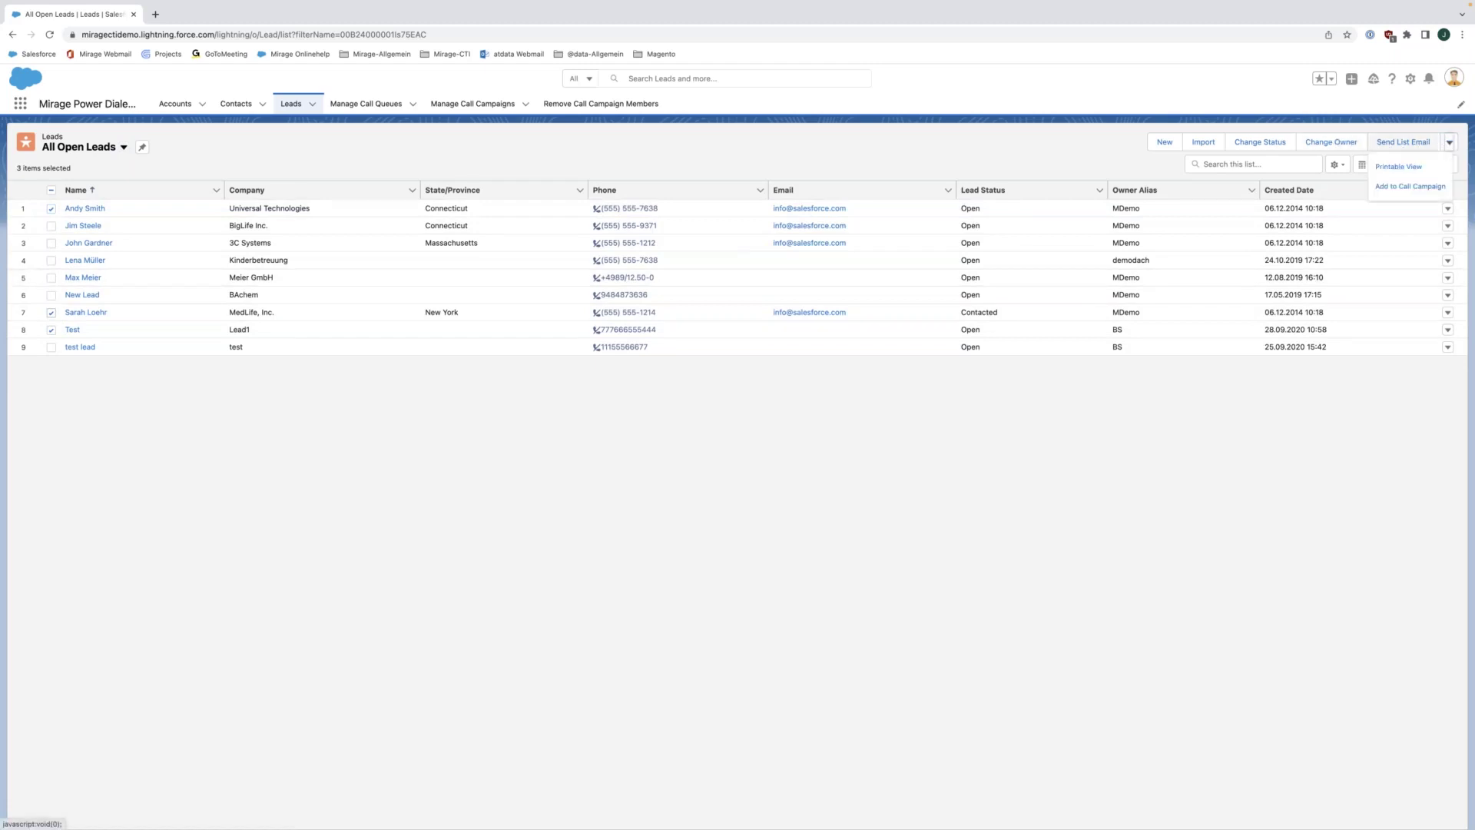
pyautogui.click(1396, 188)
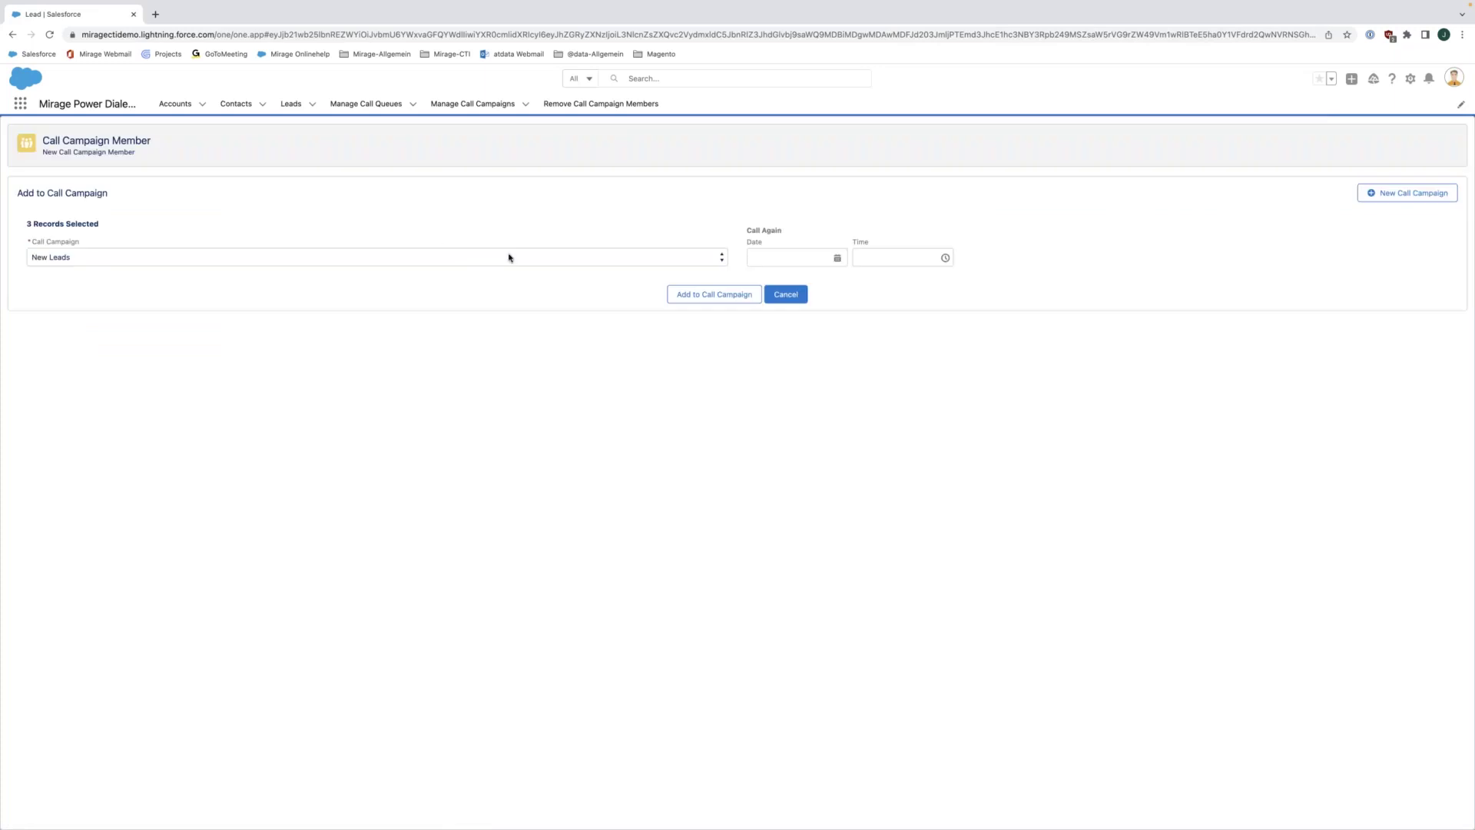
pyautogui.click(508, 257)
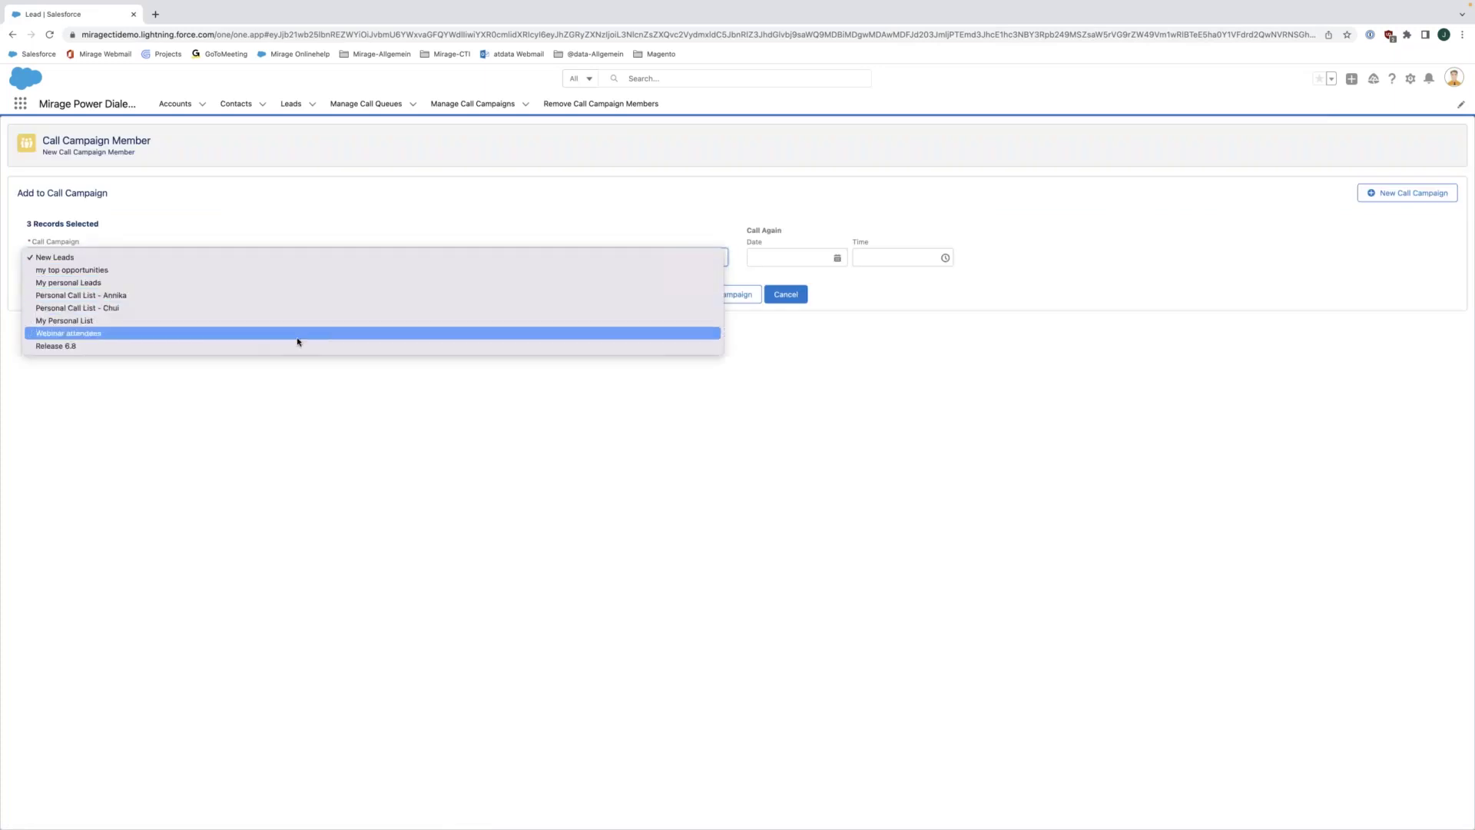
pyautogui.click(320, 347)
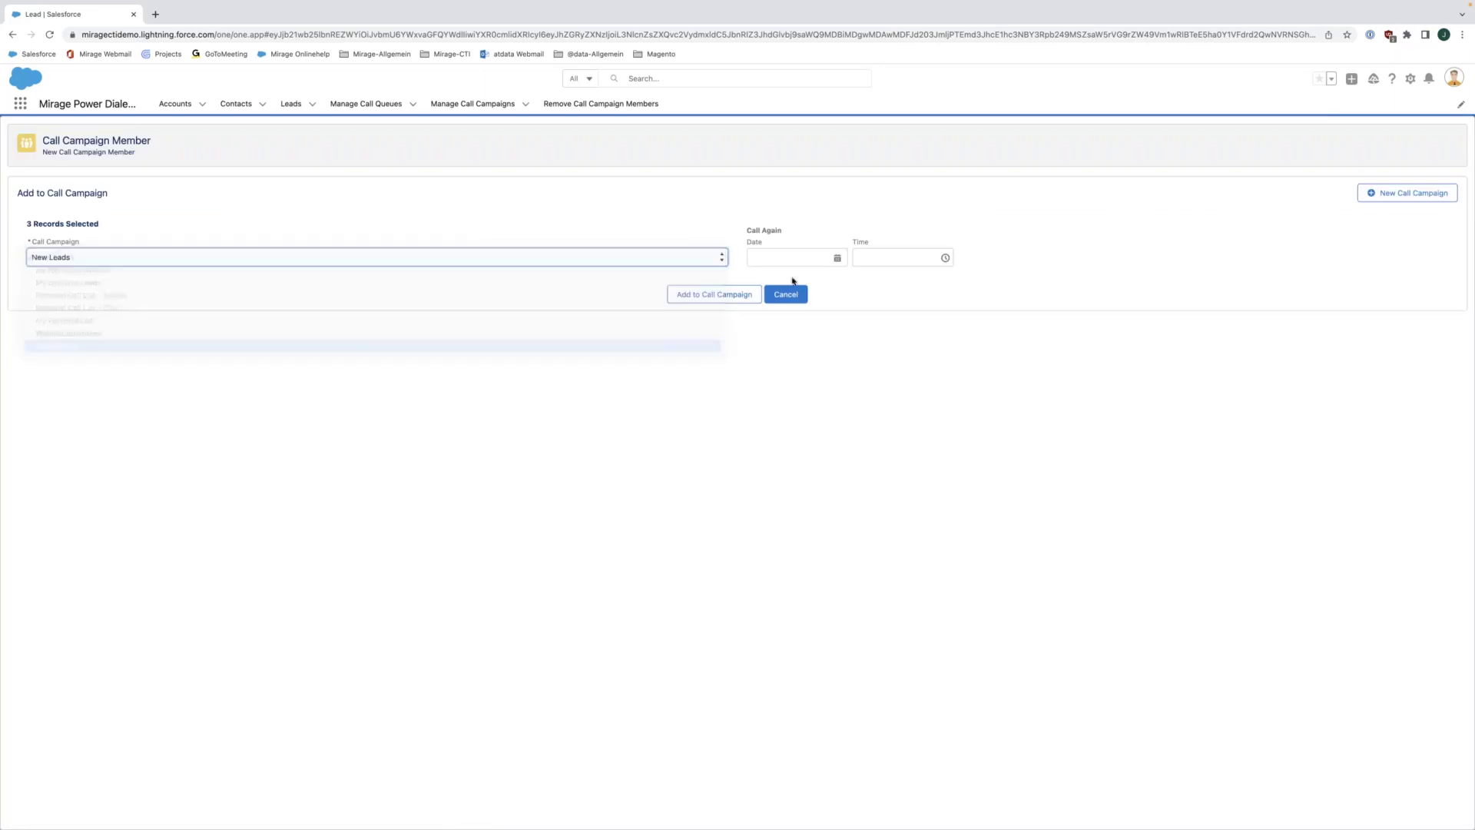
pyautogui.click(709, 295)
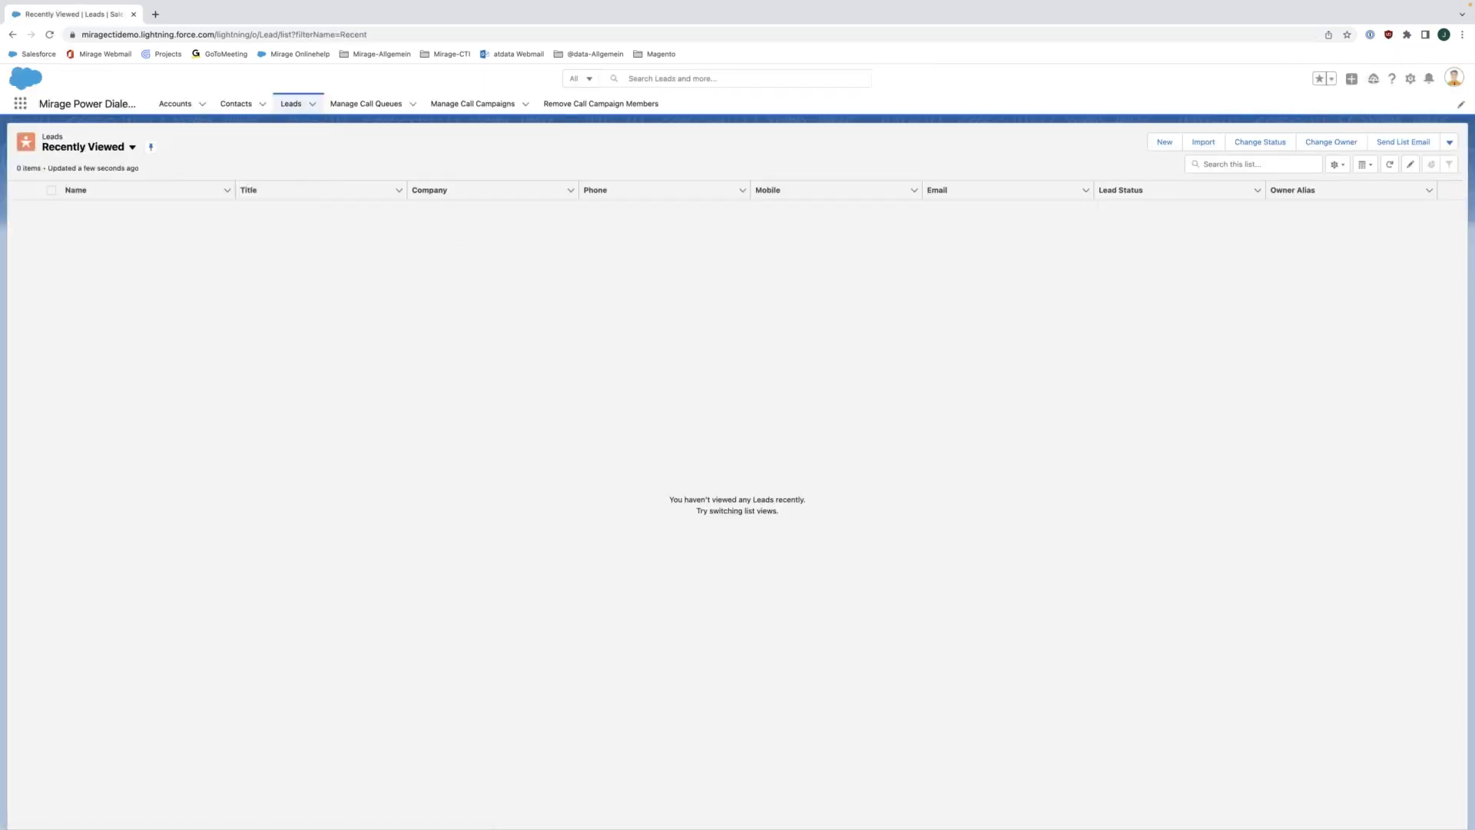
pyautogui.click(84, 146)
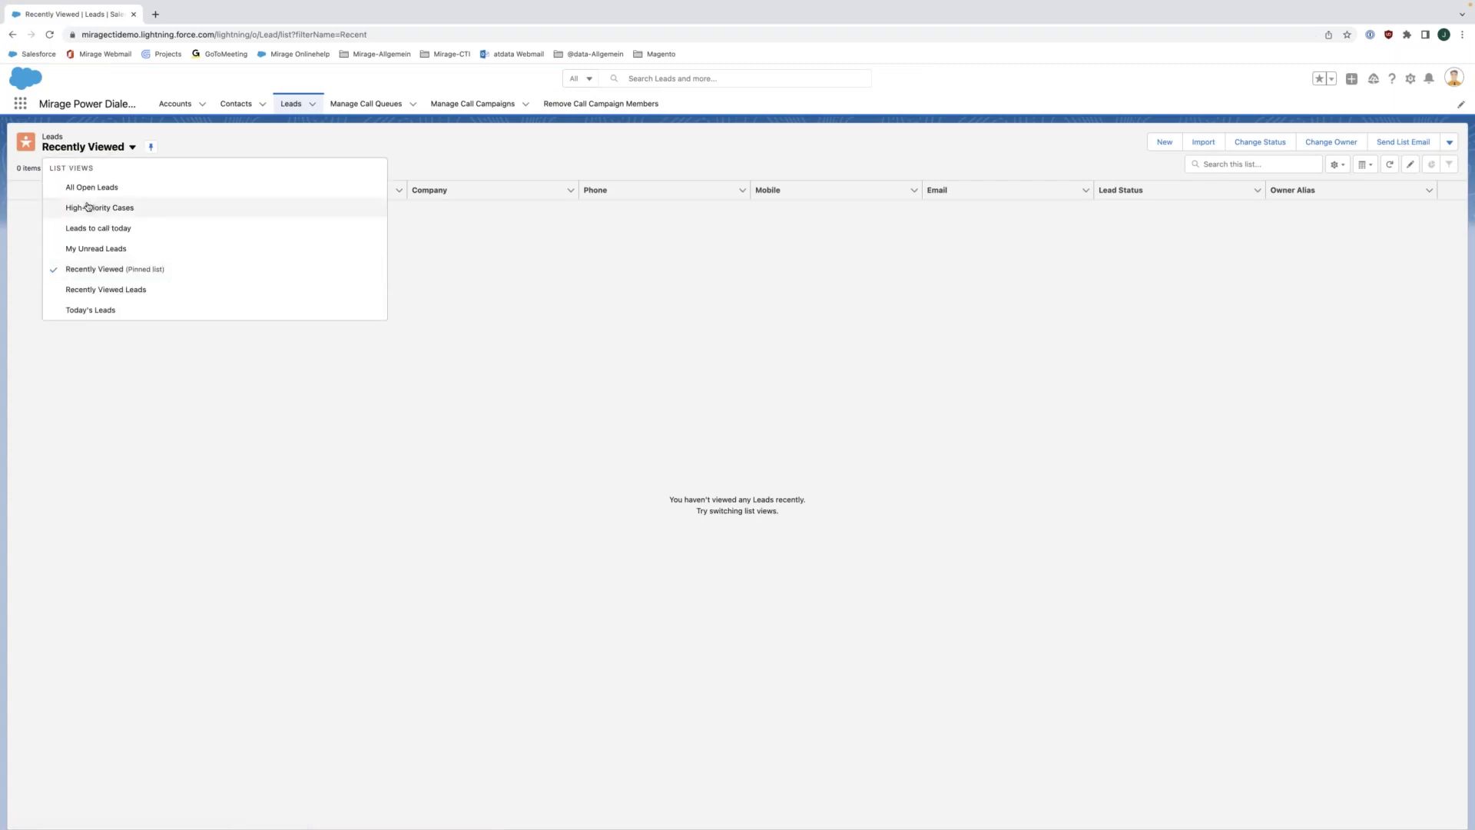
pyautogui.click(91, 186)
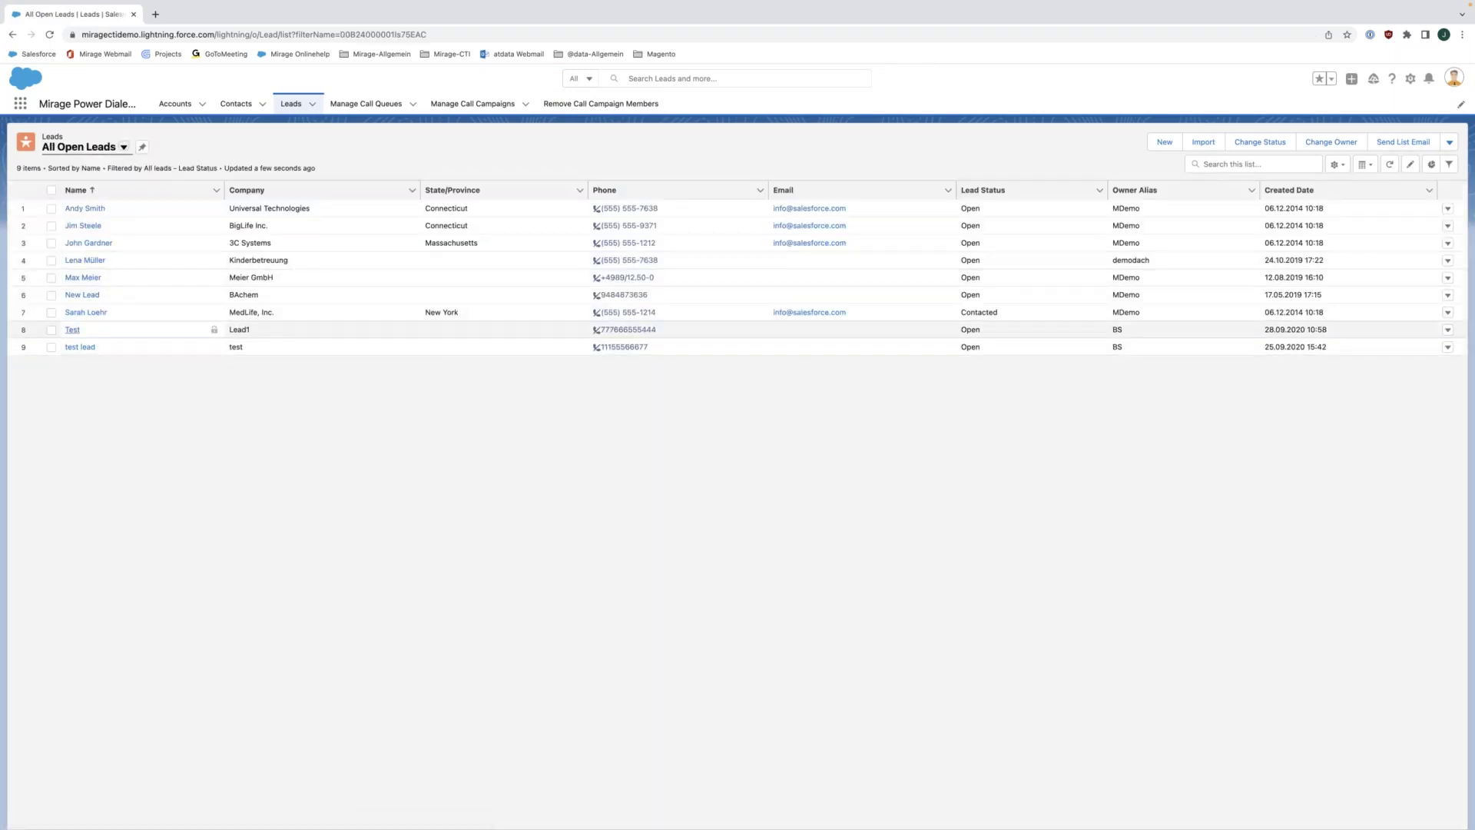
# Remove the lead named Test from the Release 6.8 call campaign members and select all the remaining lead members
pyautogui.click(600, 104)
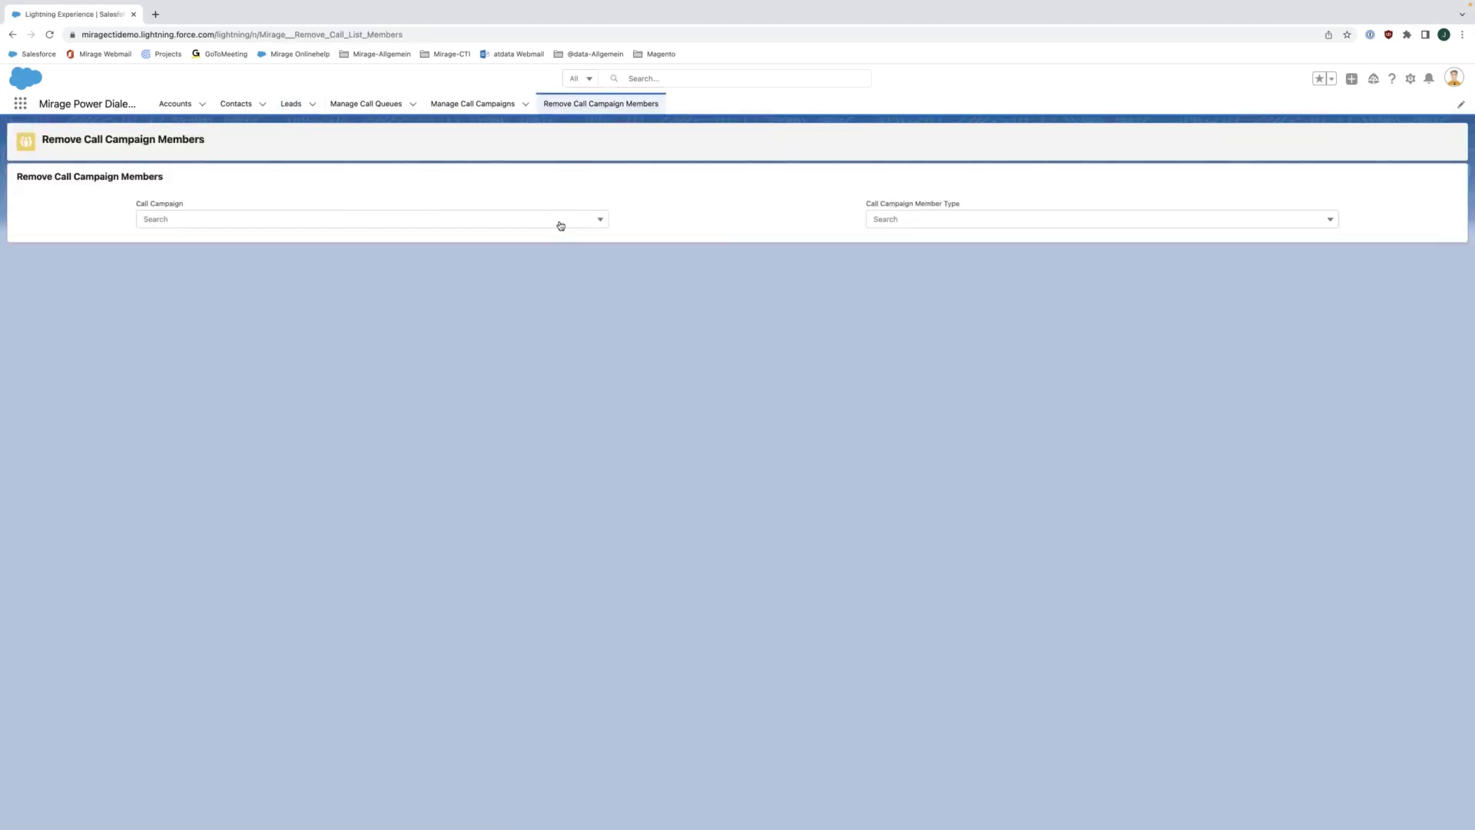
pyautogui.click(560, 225)
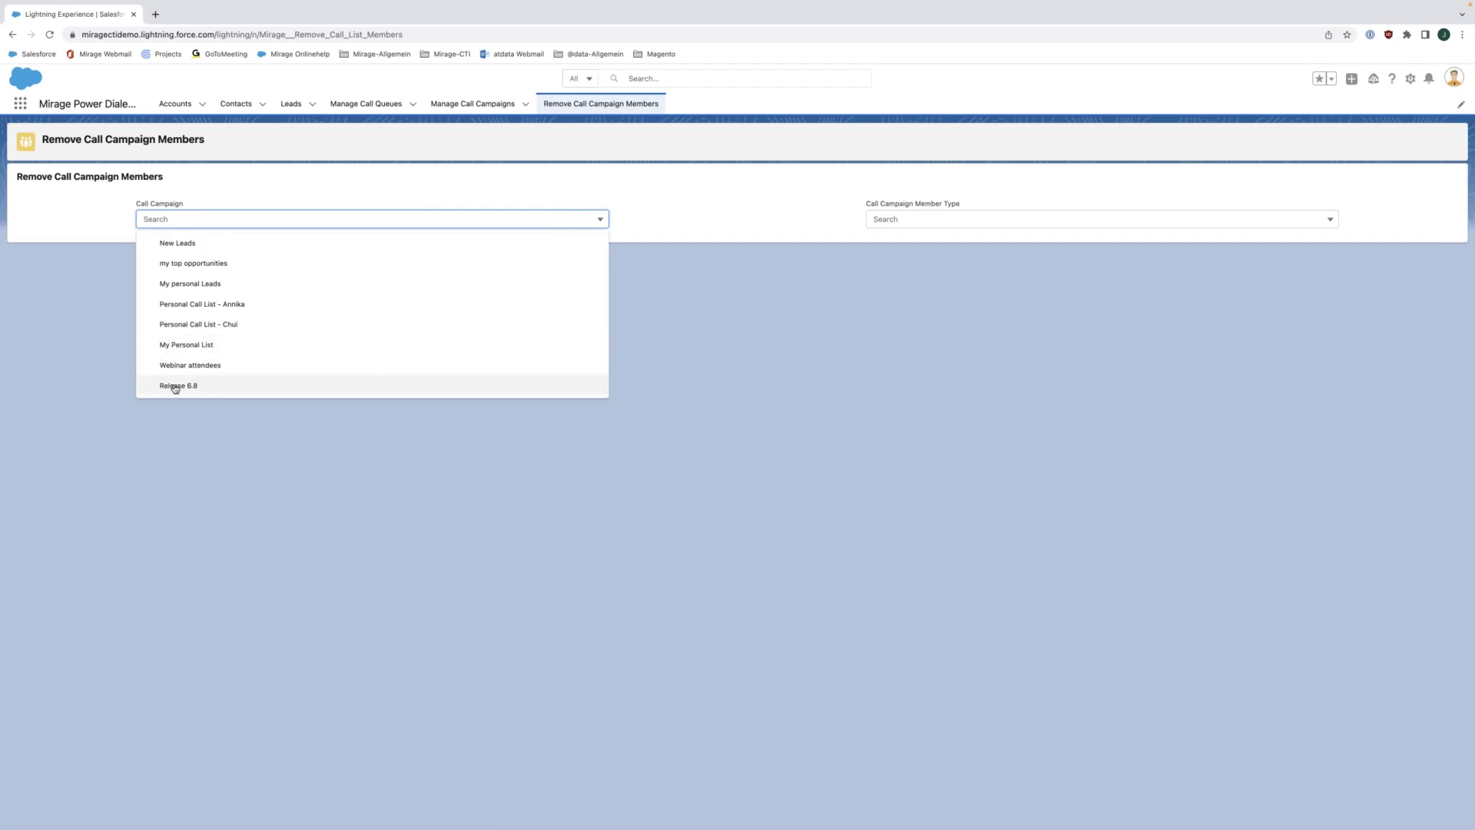
pyautogui.click(219, 387)
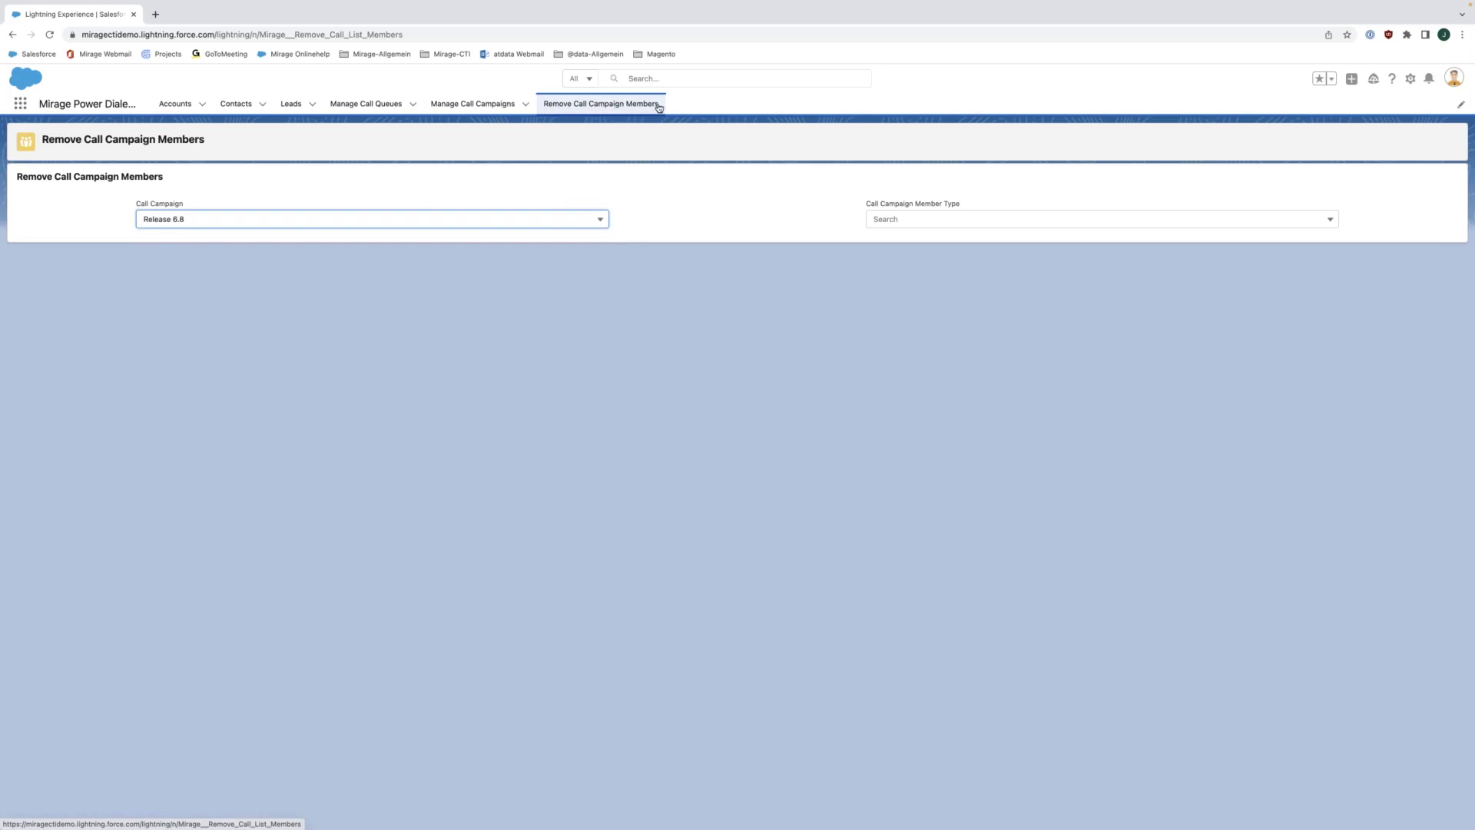
pyautogui.click(979, 223)
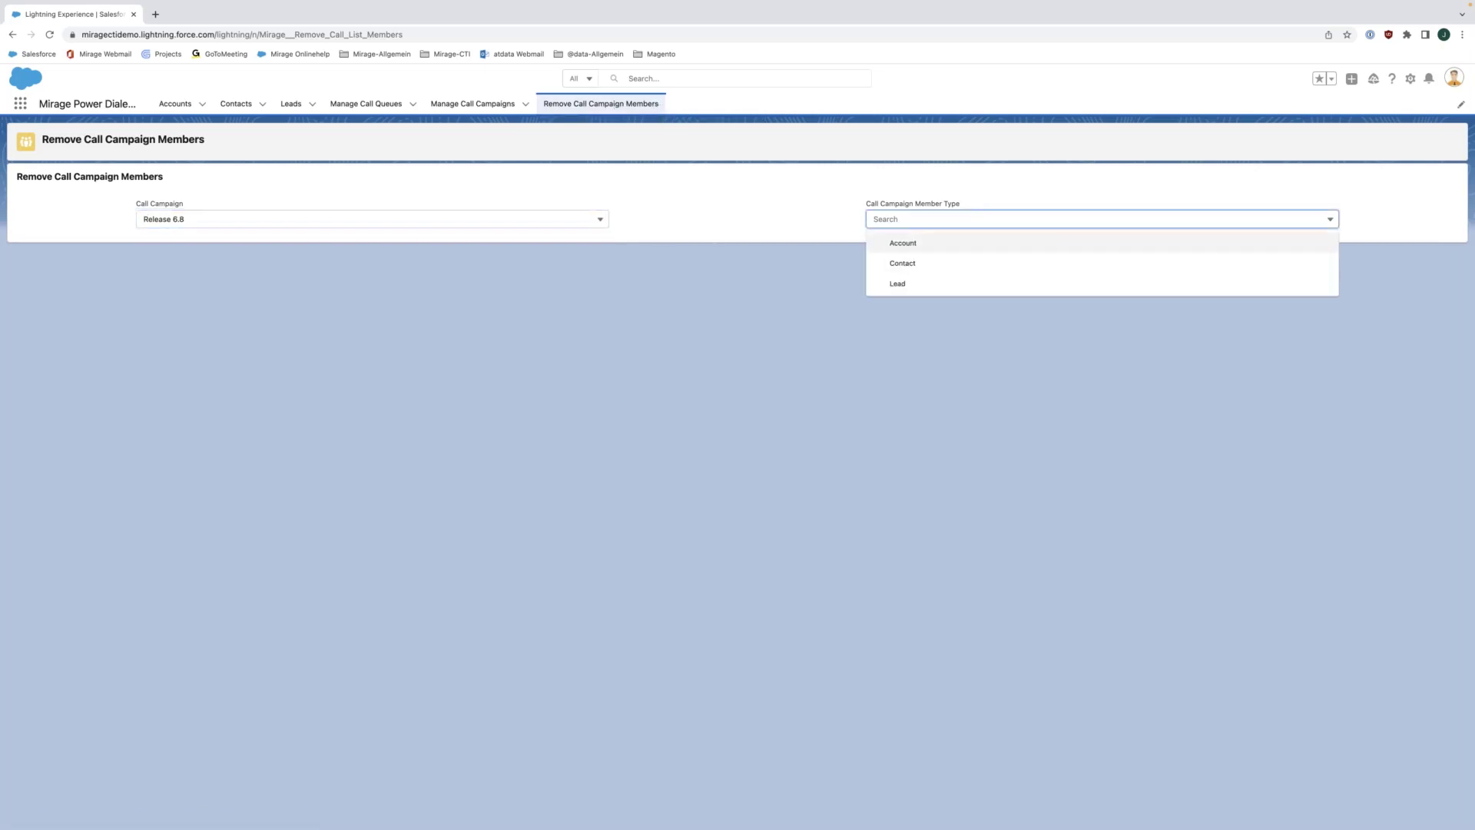
pyautogui.click(911, 285)
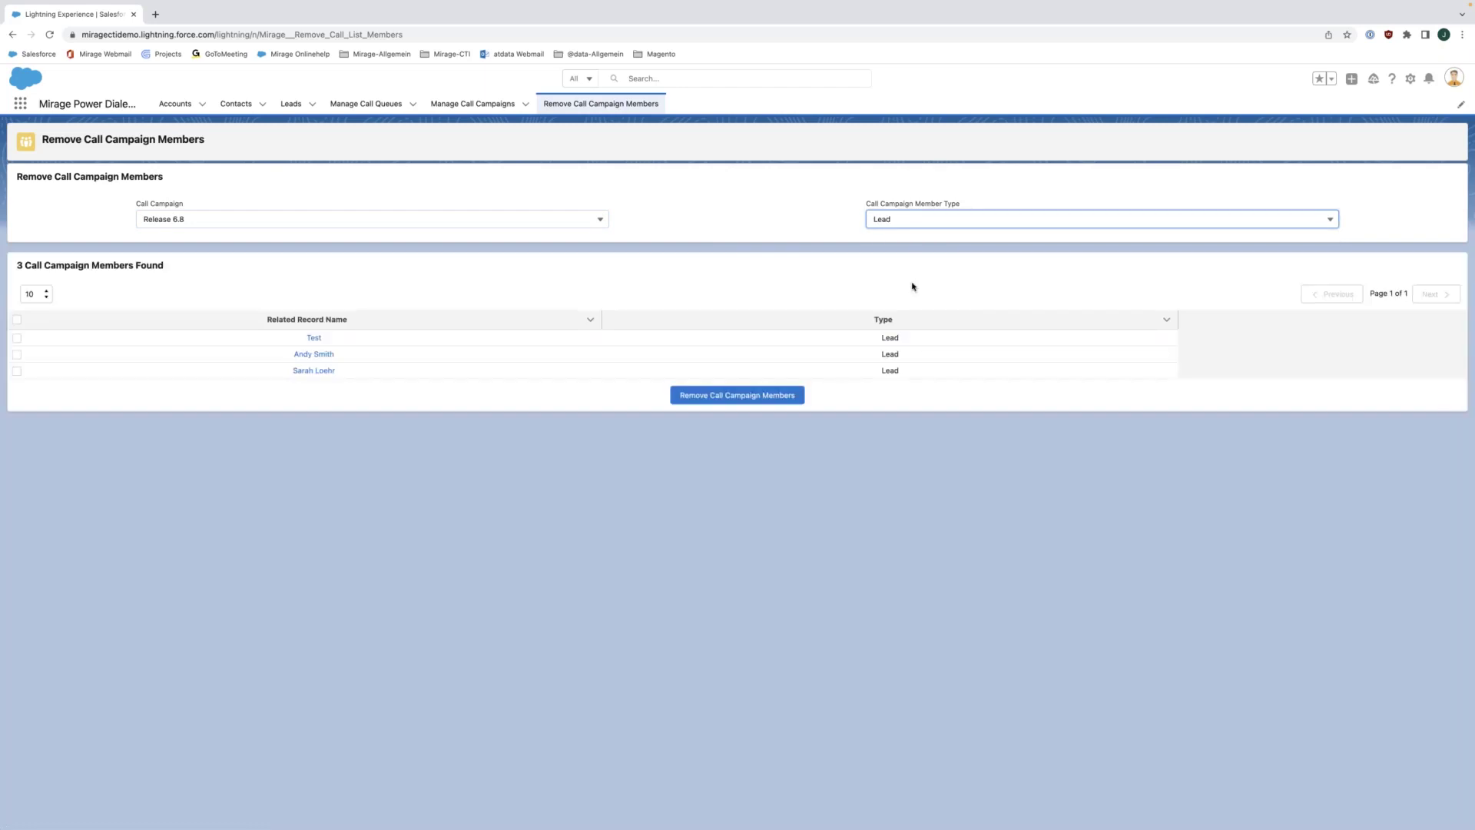
pyautogui.click(16, 339)
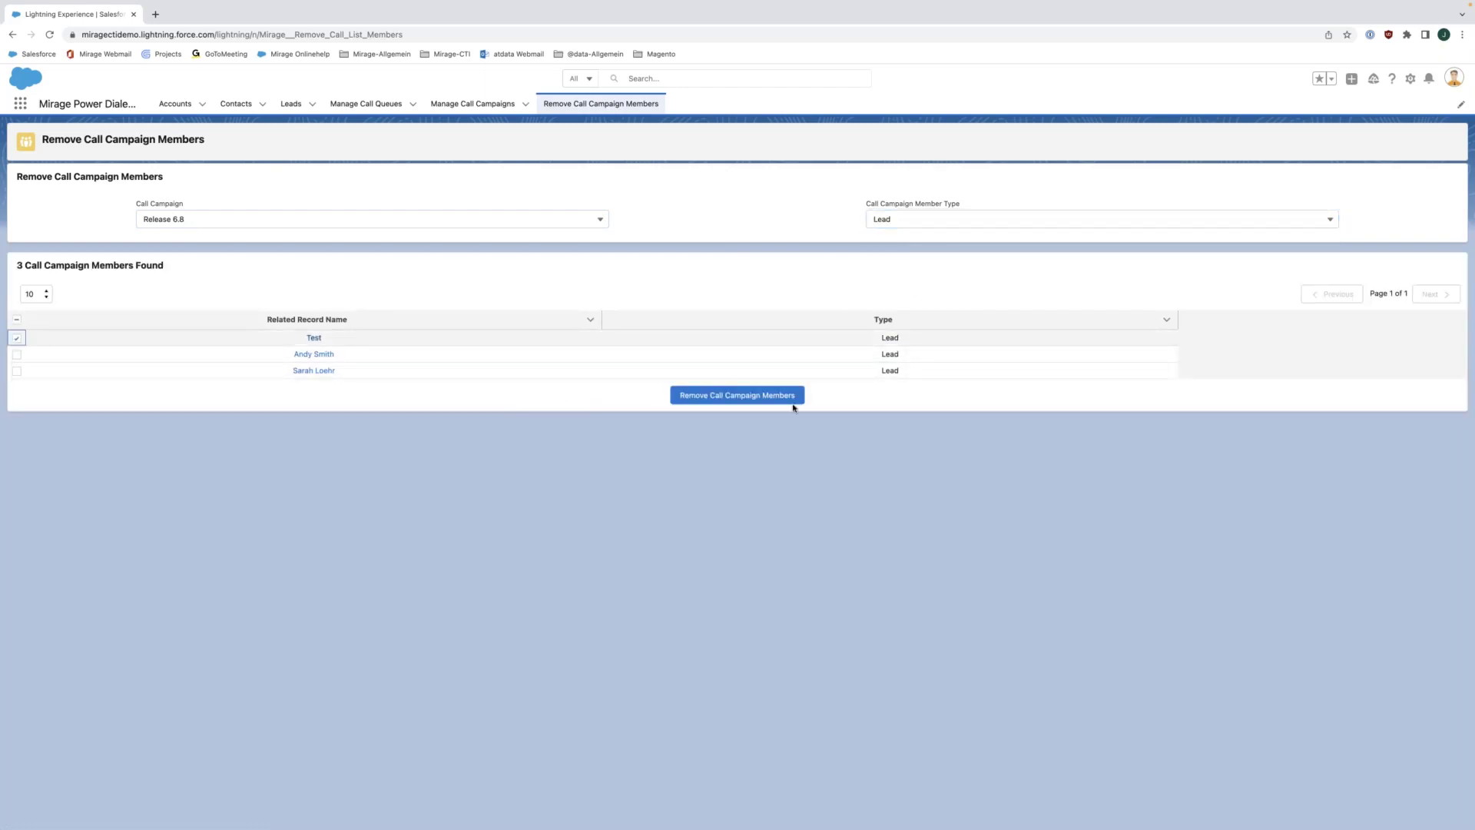
pyautogui.click(754, 399)
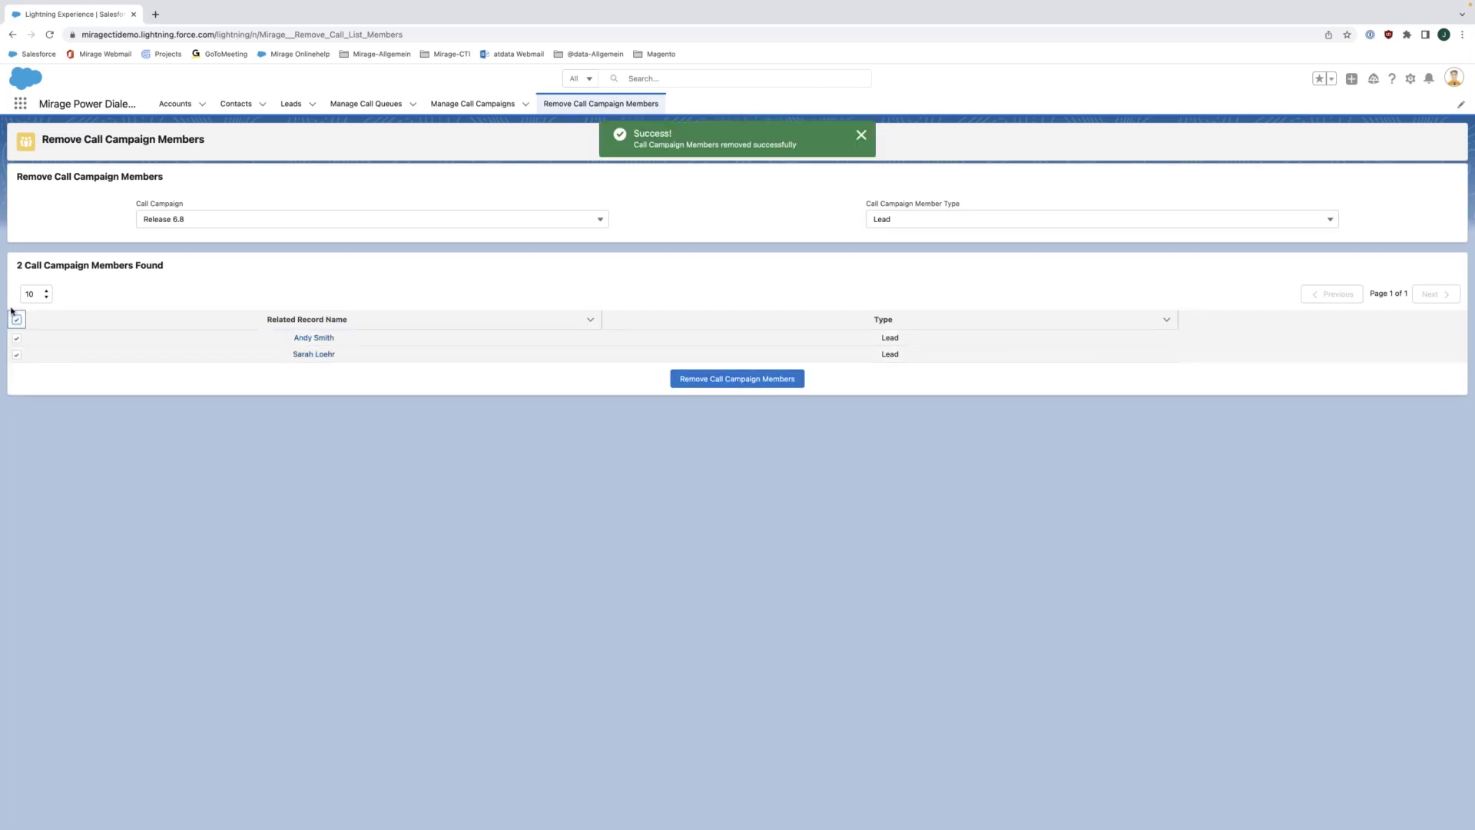
pyautogui.click(16, 319)
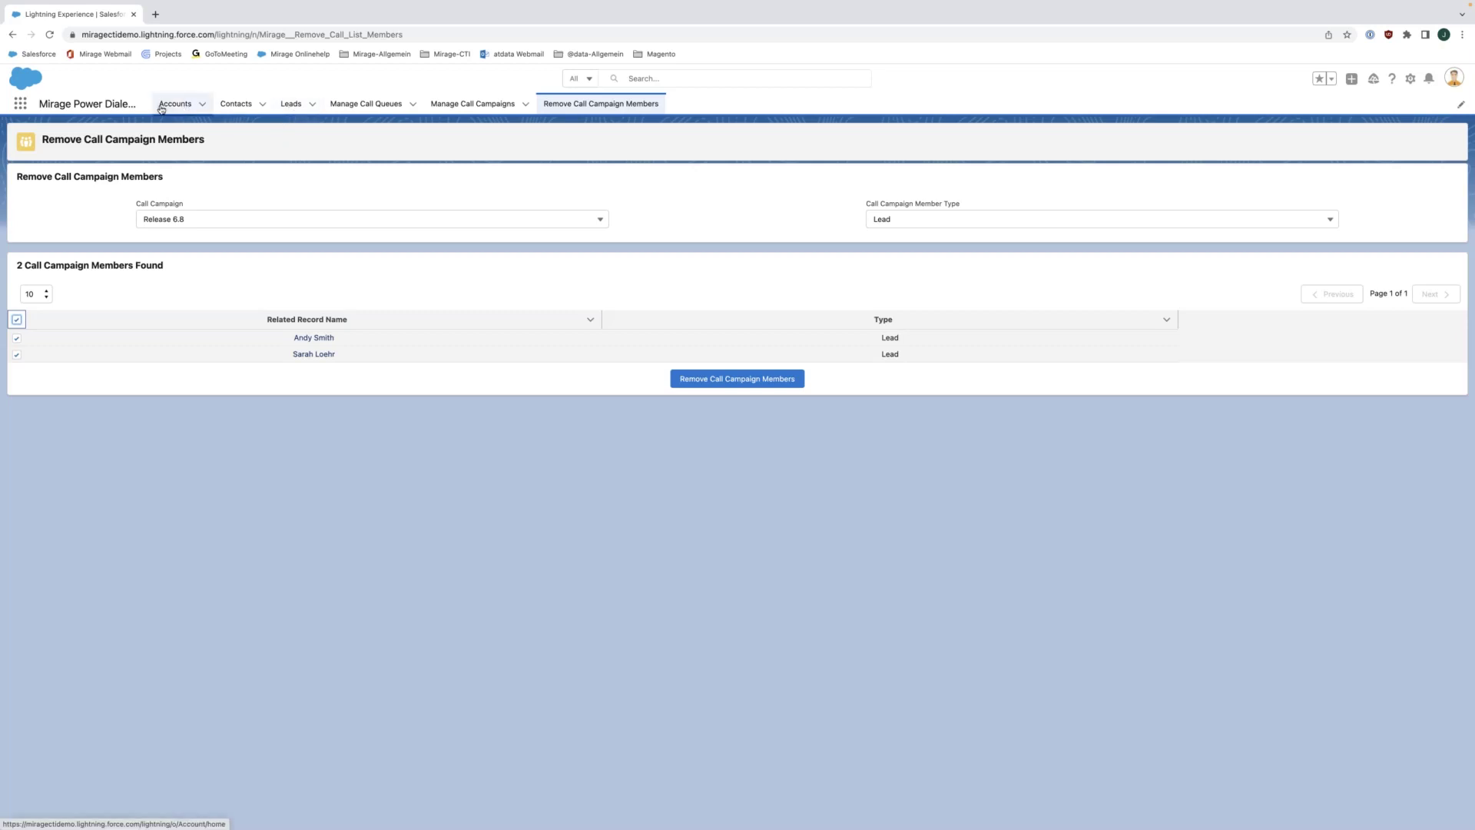
# Switch to the Sales - CTI app and check which call campaigns the CTI Data Connector offers
pyautogui.click(20, 103)
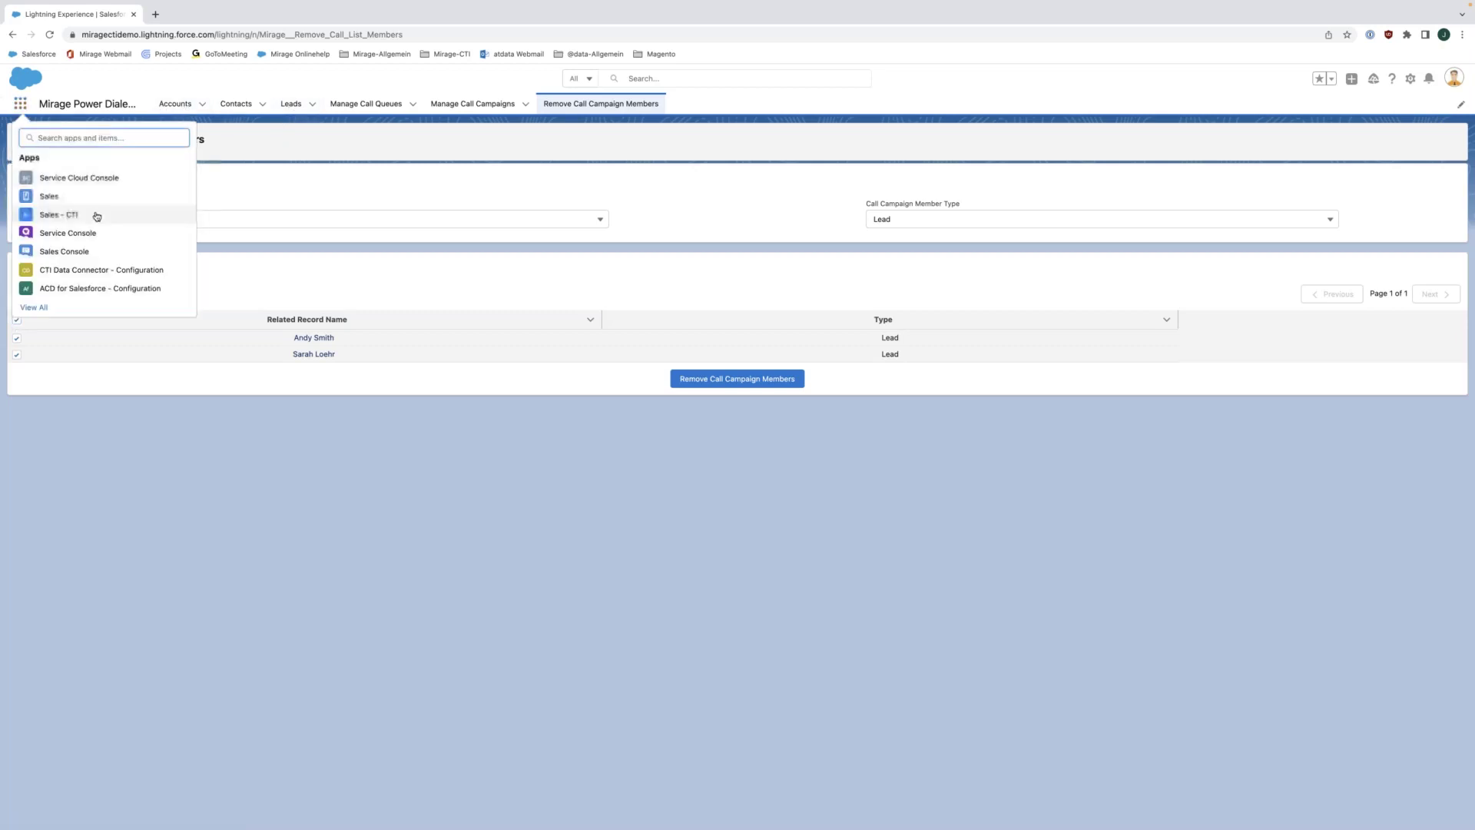
pyautogui.click(96, 215)
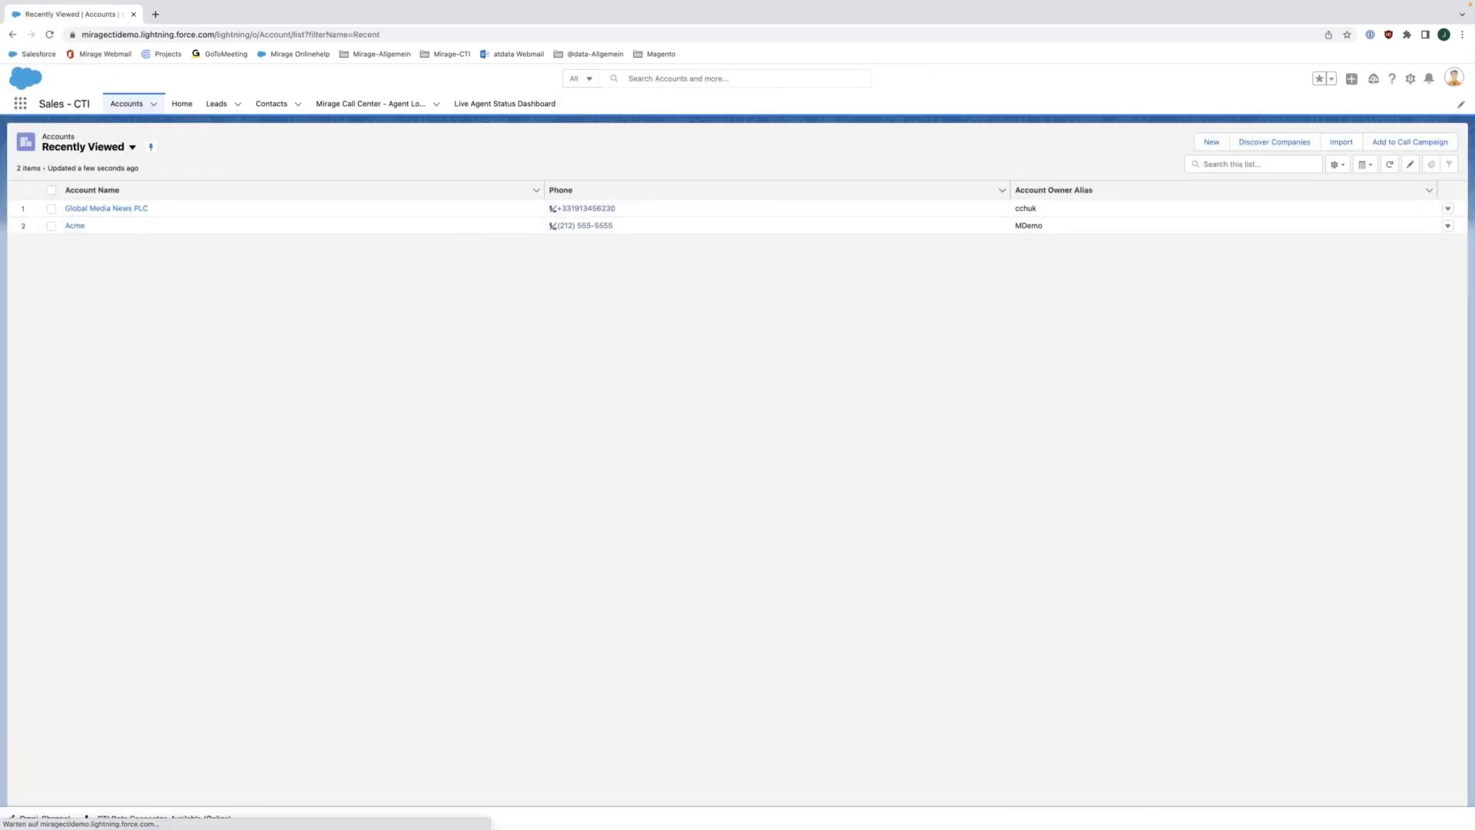
pyautogui.click(154, 819)
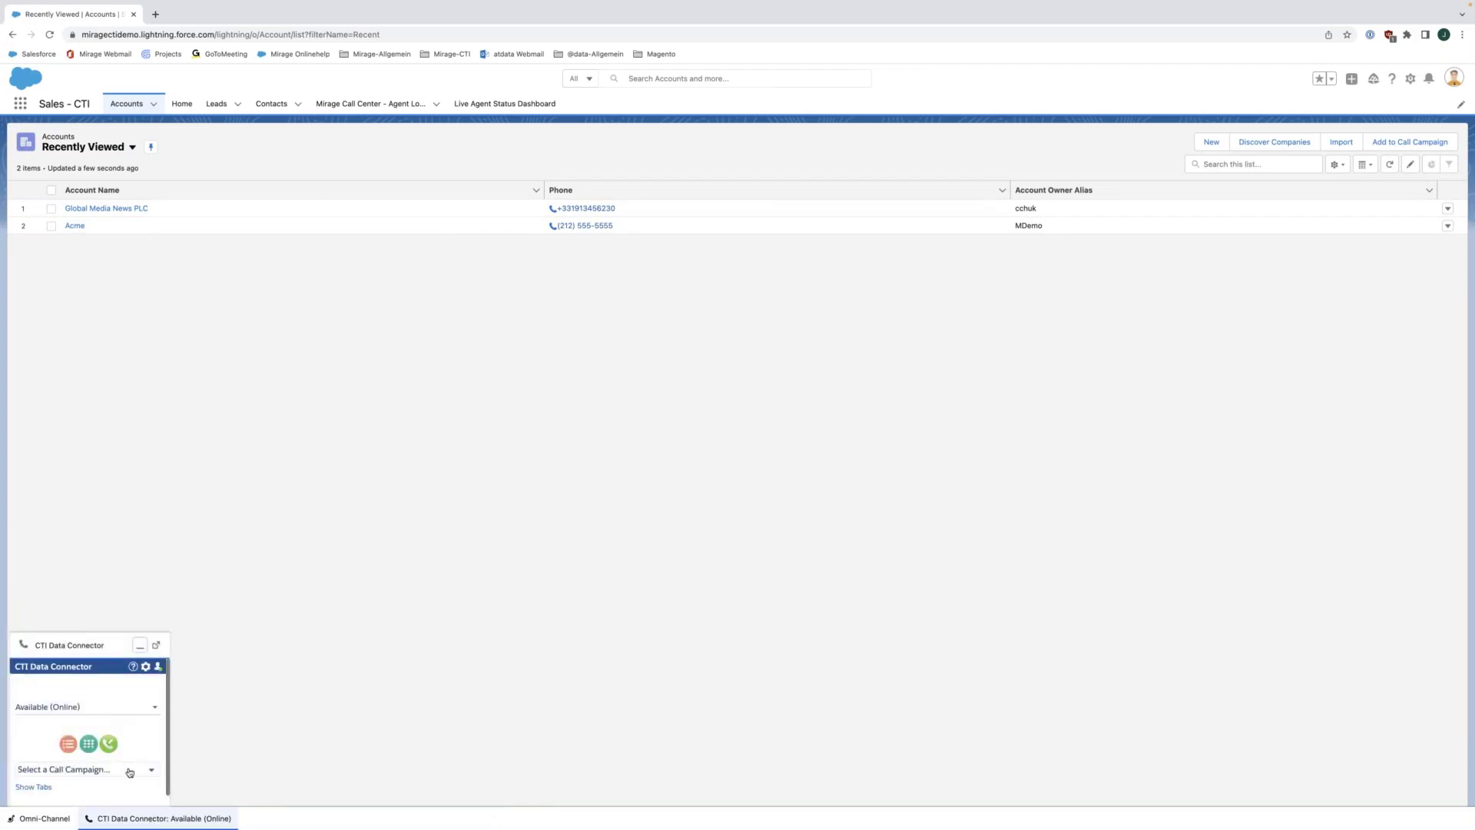
pyautogui.click(134, 769)
pyautogui.scroll(-1, 145, 730)
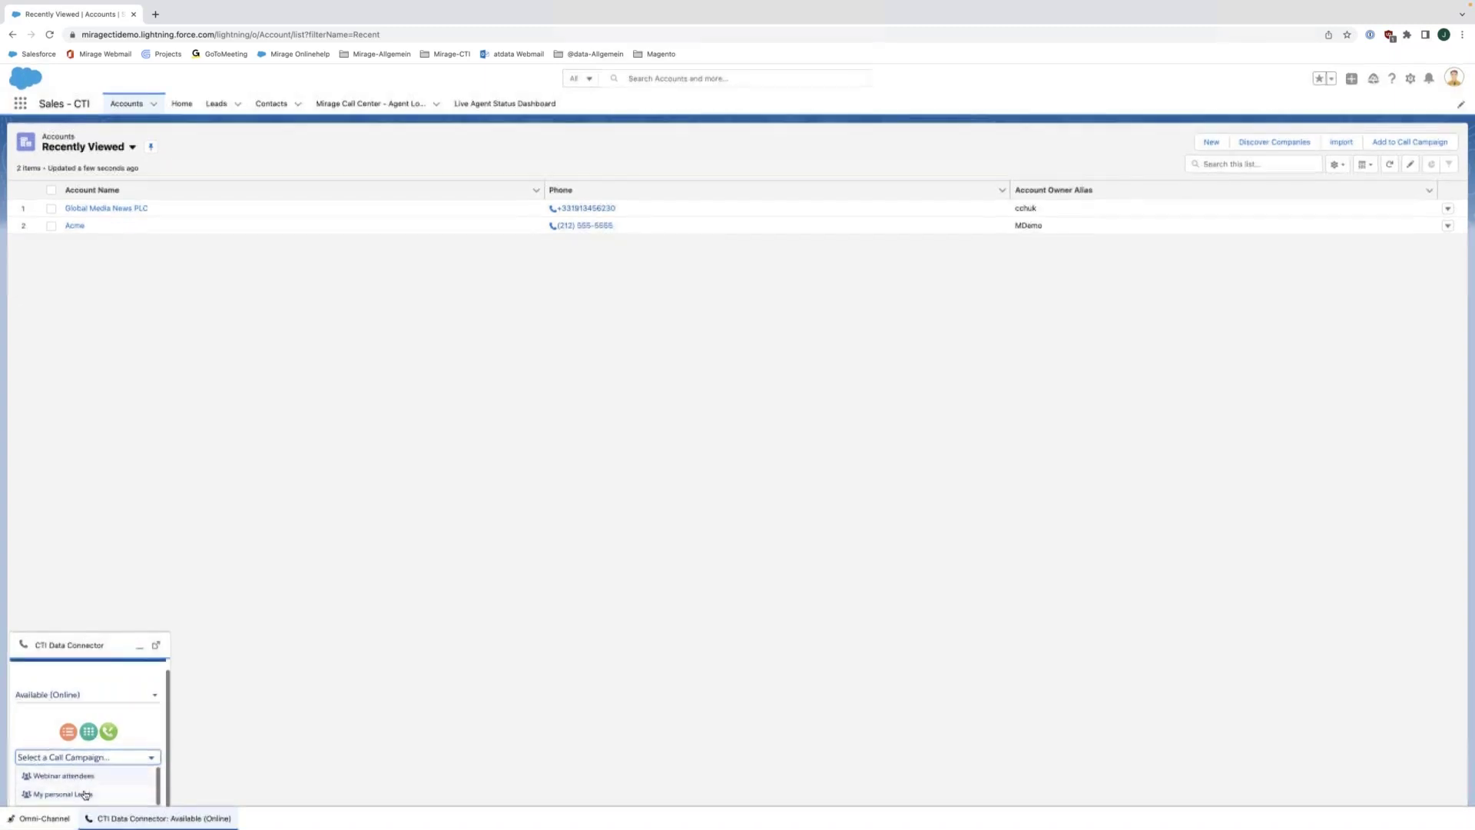
pyautogui.click(135, 758)
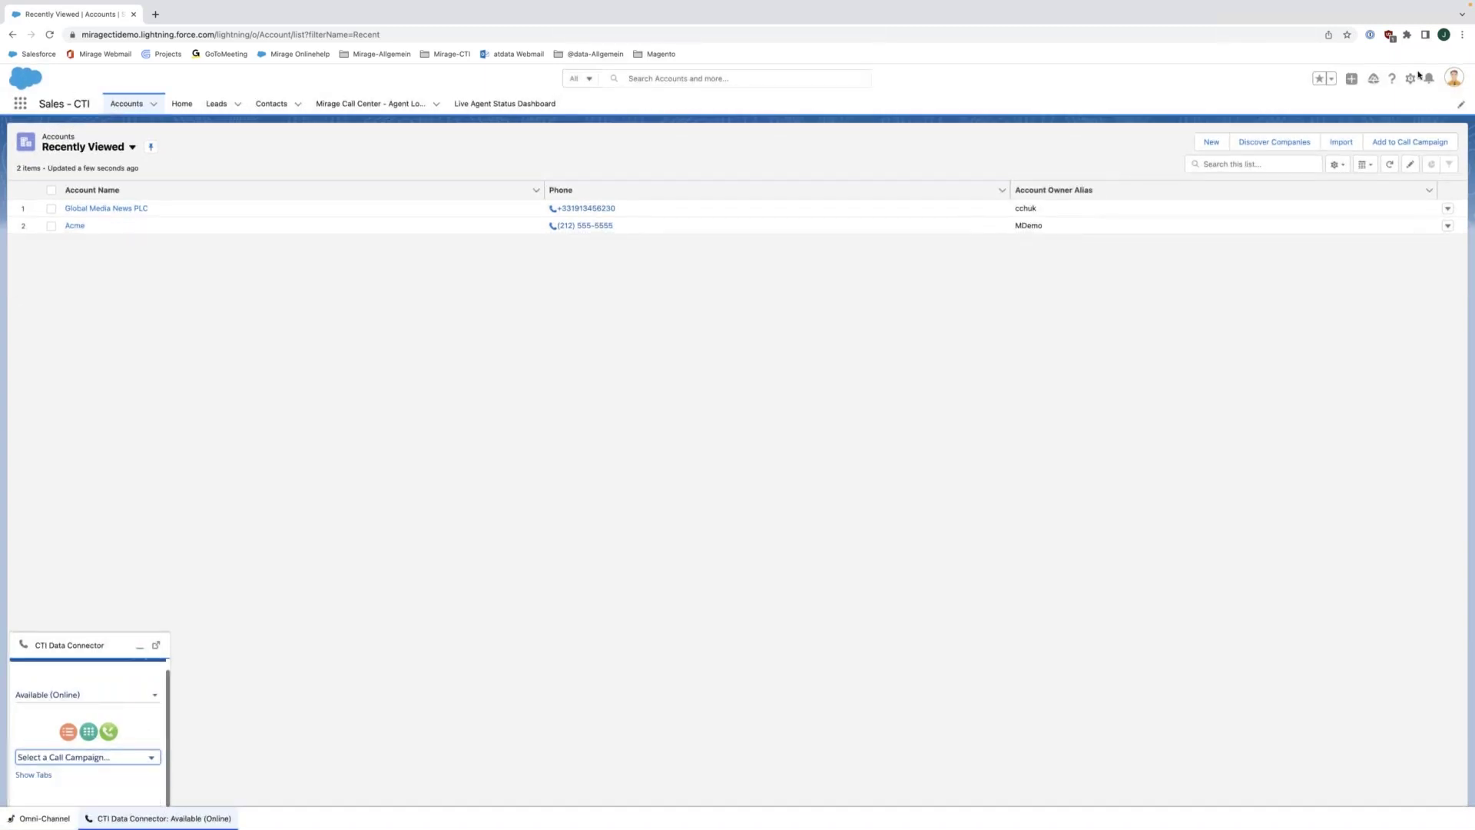
# Log out and log back in to the CTI demo org with the saved support username and account password, reloading the page
pyautogui.click(1450, 79)
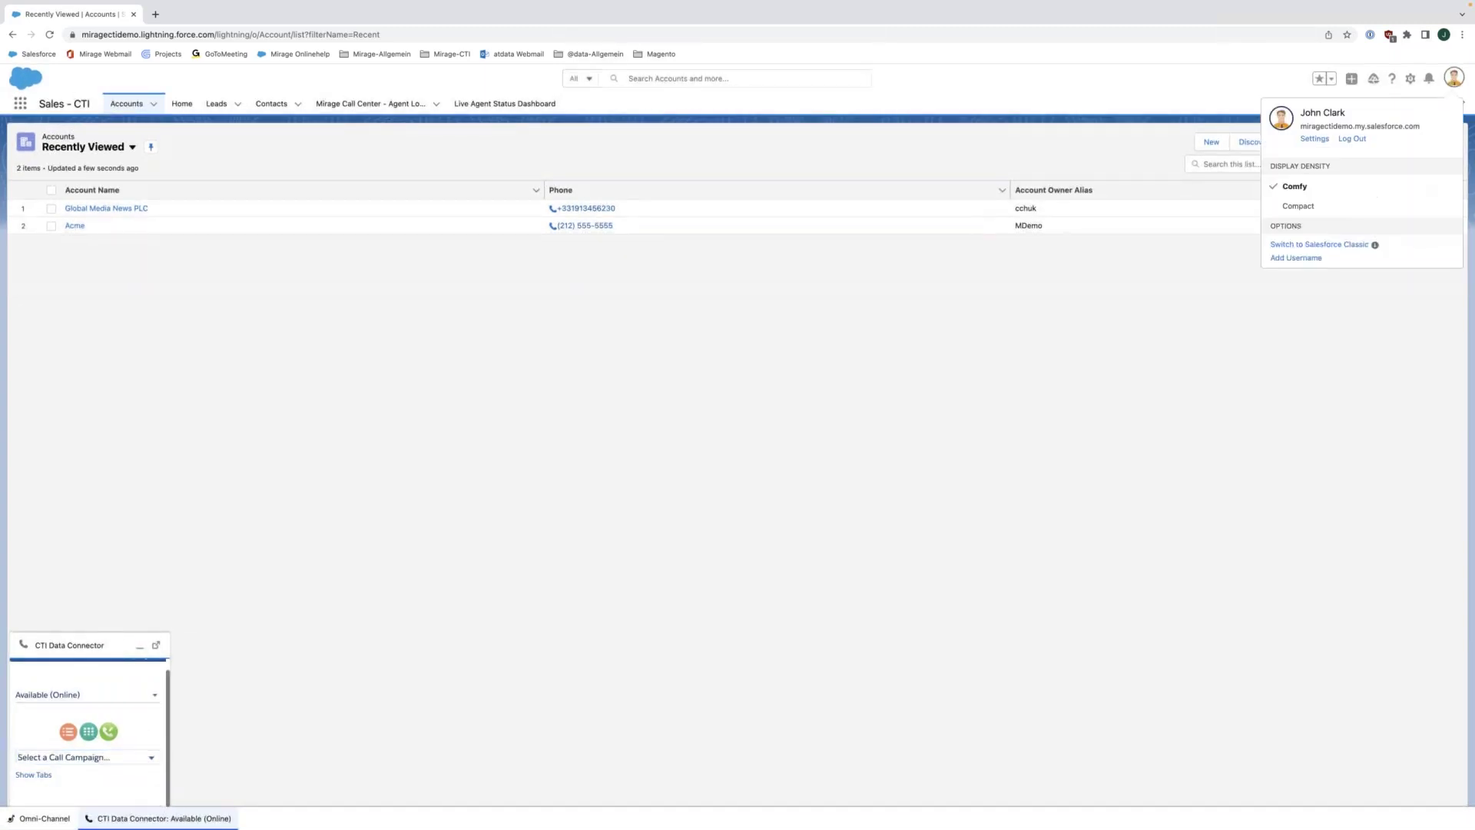
pyautogui.click(1352, 139)
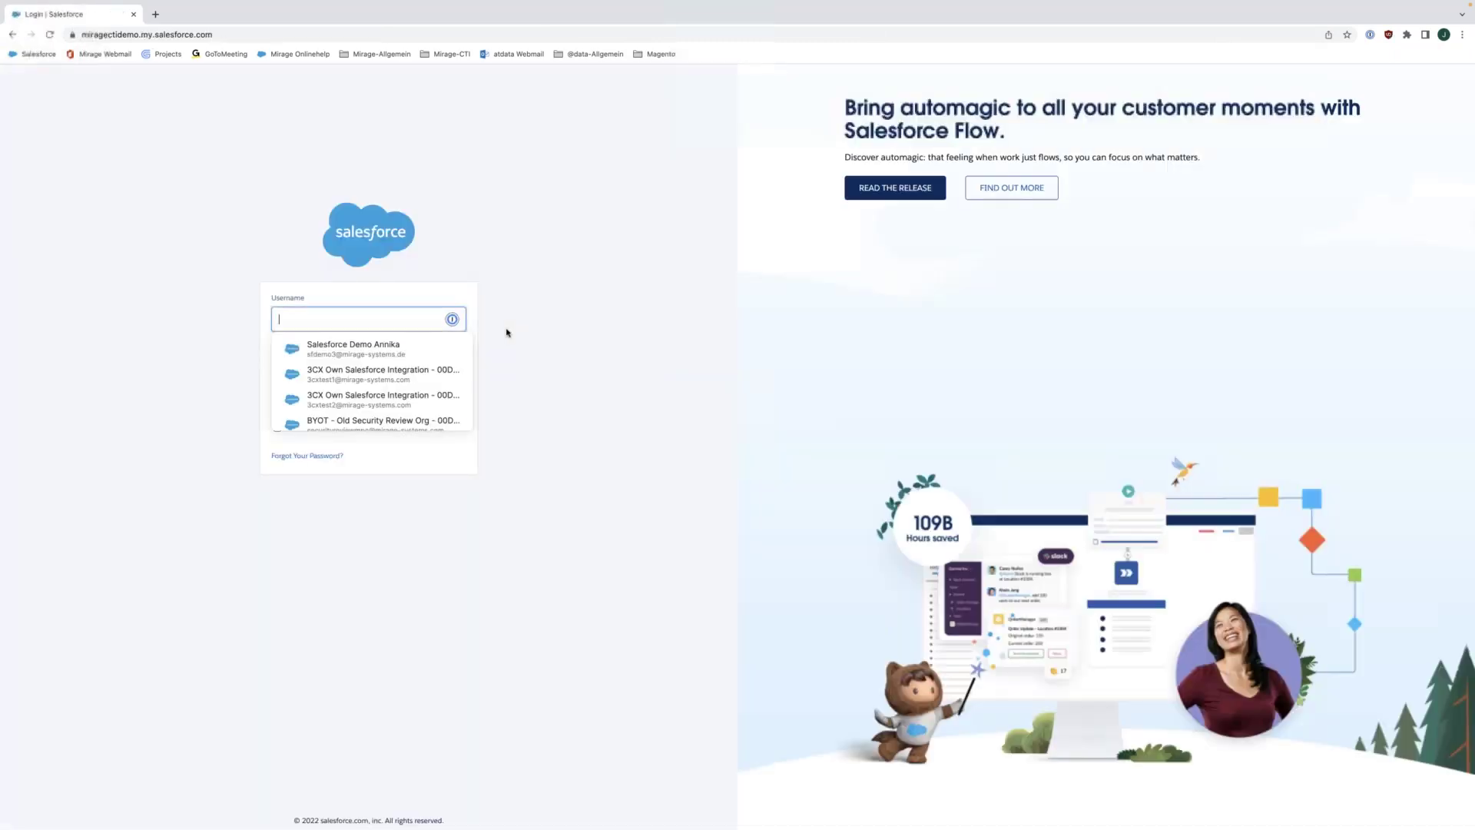
pyautogui.write('suppo')
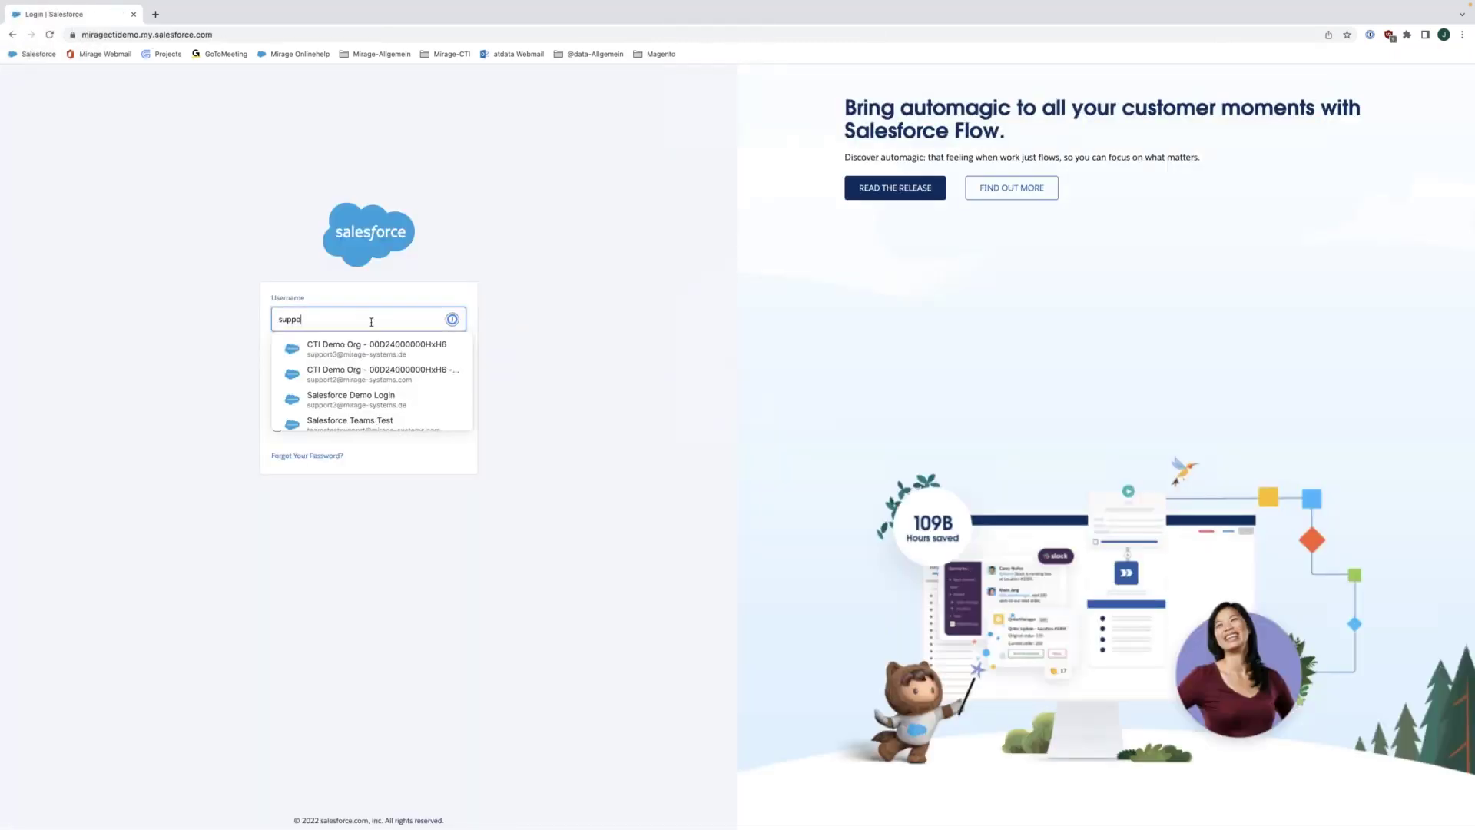
pyautogui.press('Down')
pyautogui.press('Return')
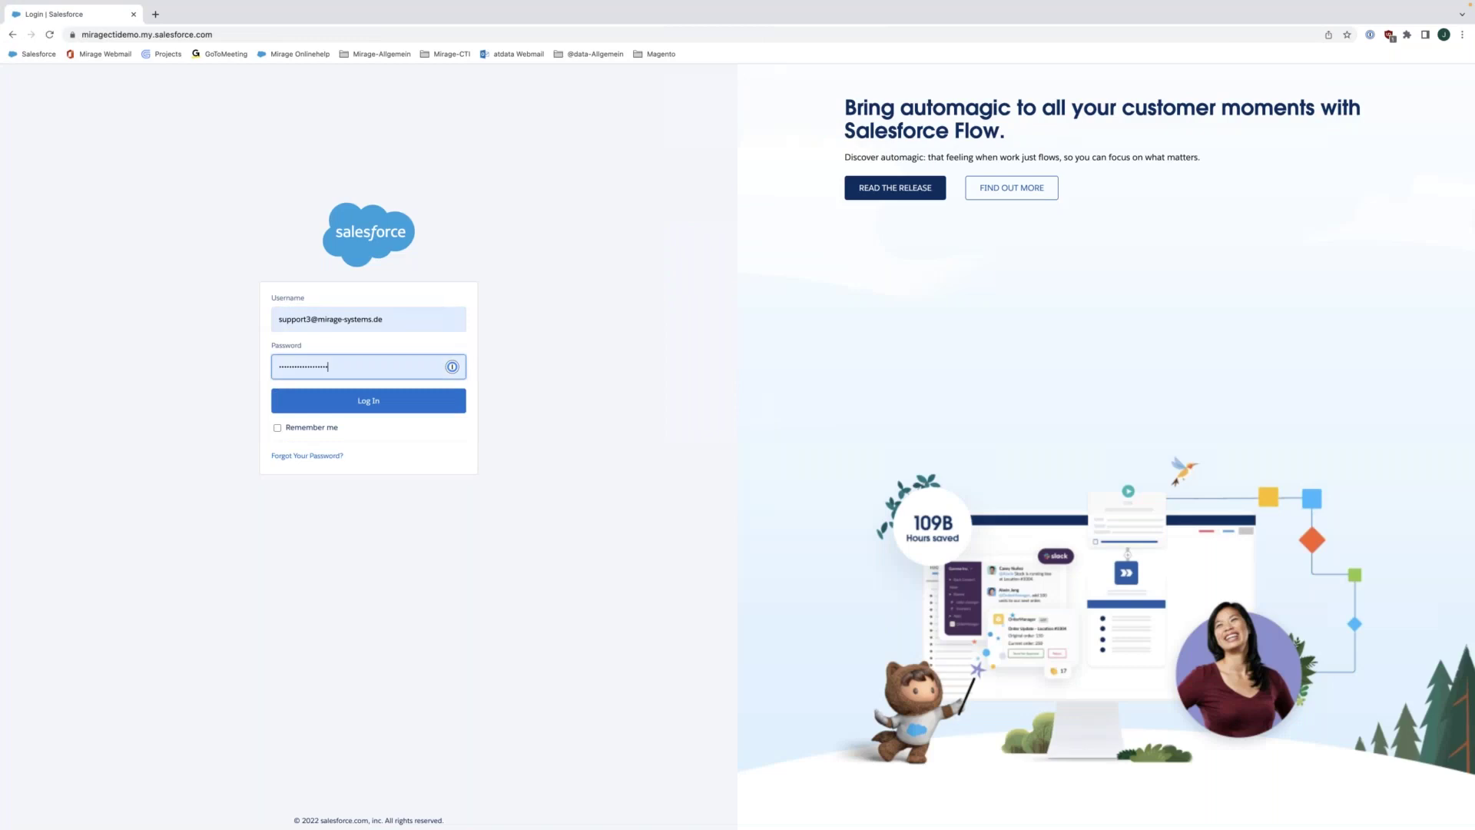
pyautogui.press('Return')
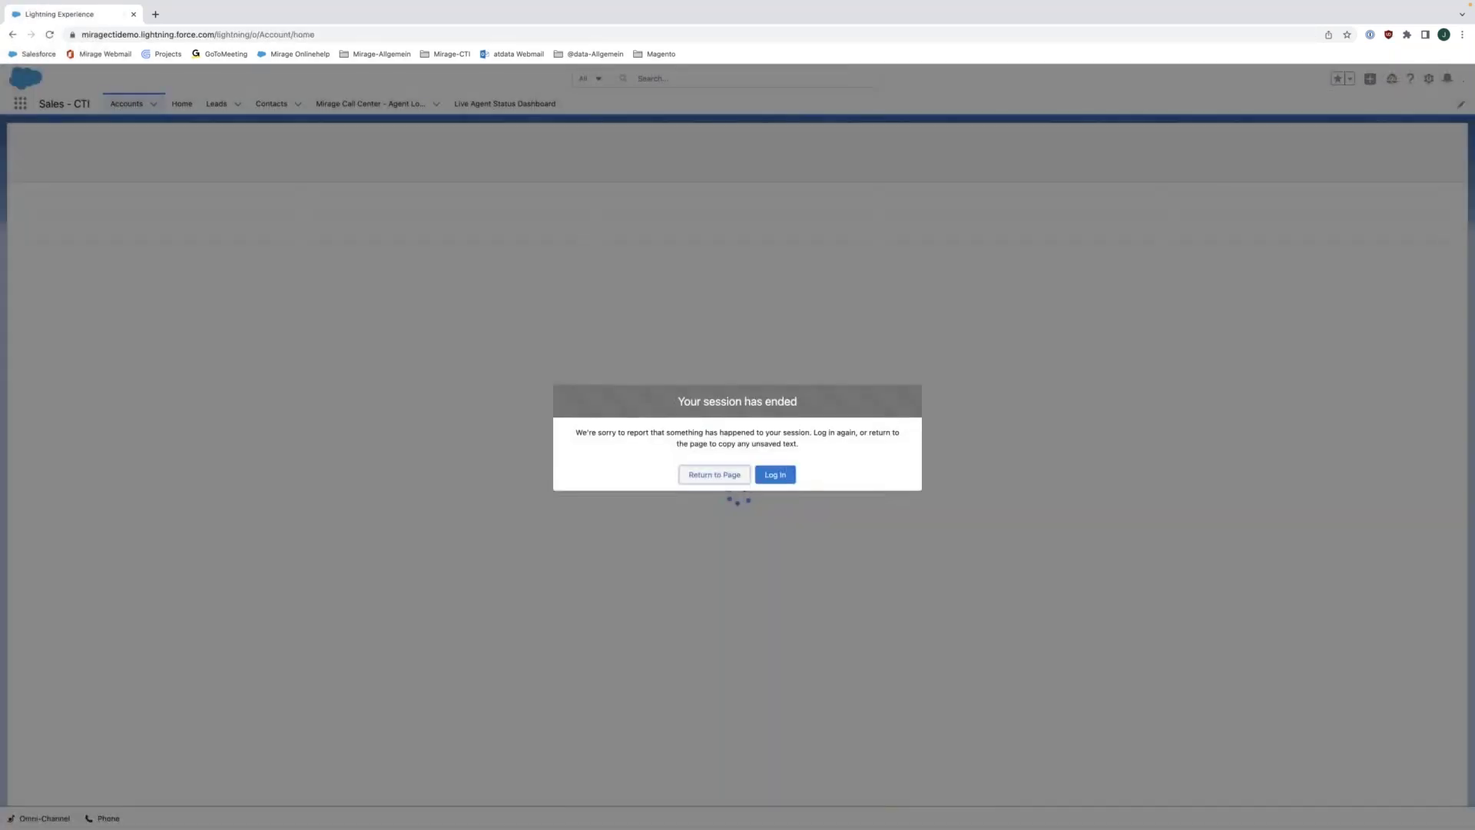
pyautogui.click(775, 474)
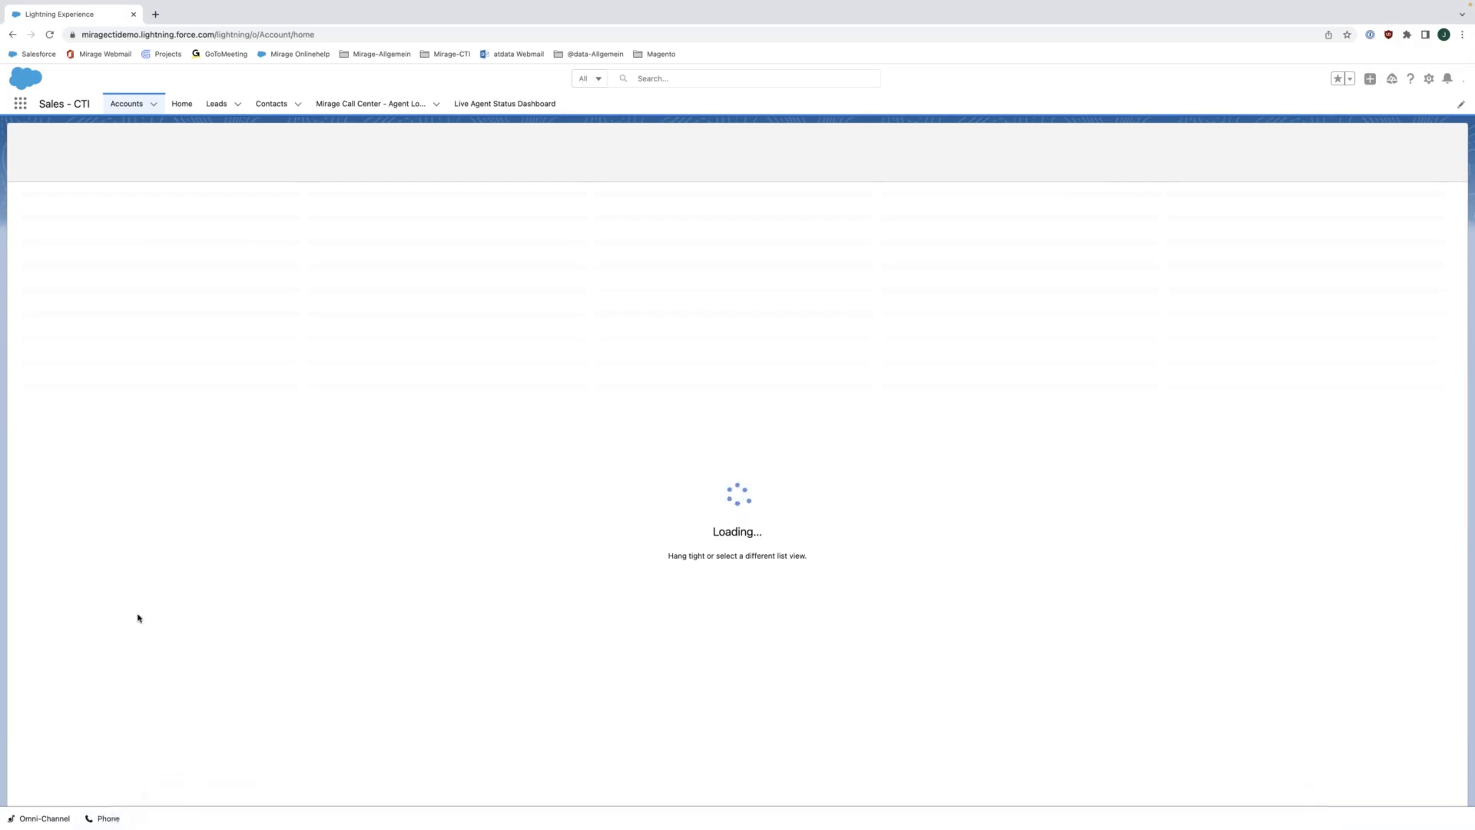
pyautogui.click(50, 35)
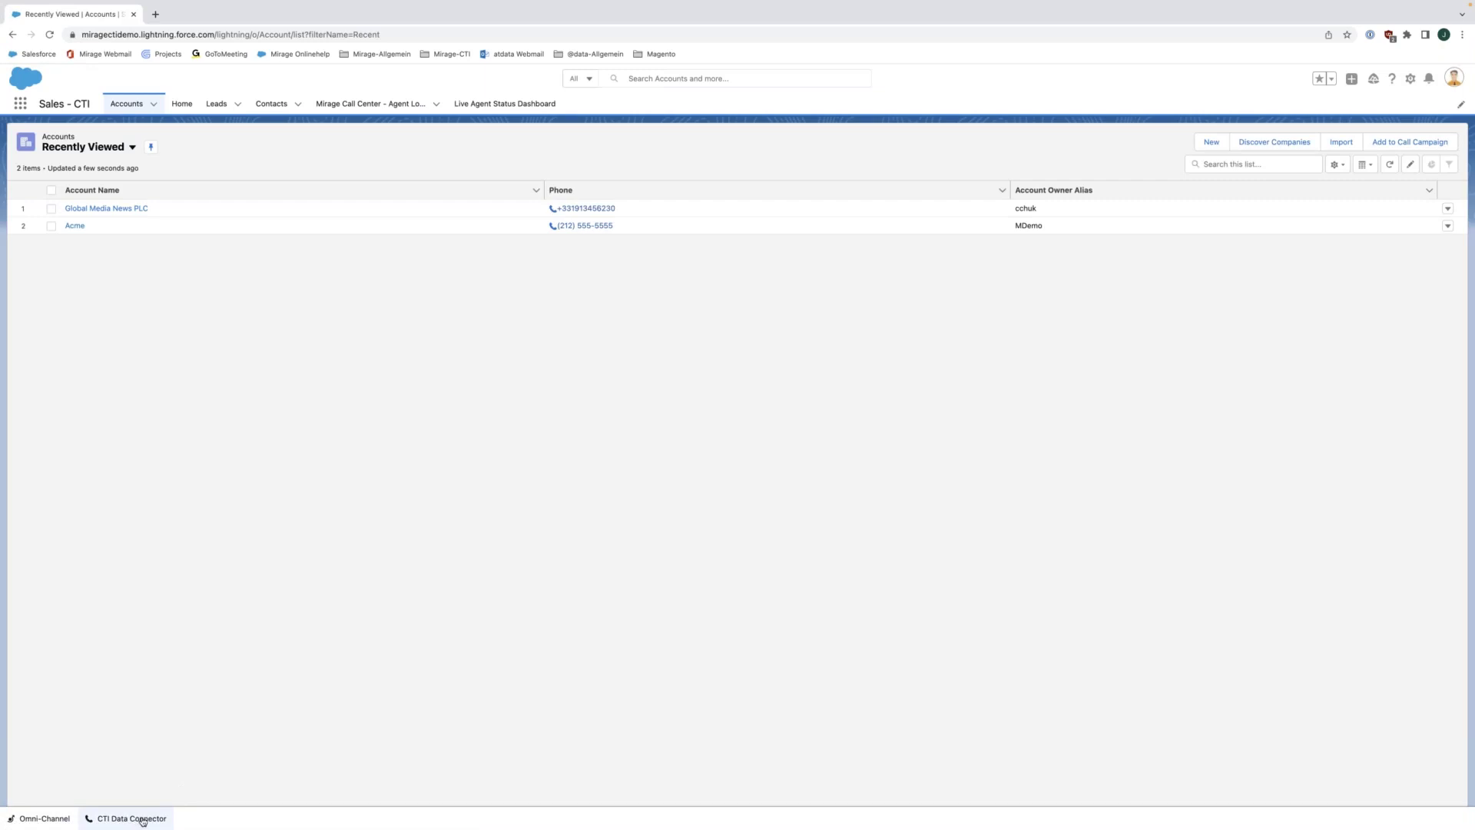
# Open the CTI Data Connector's call campaign list and load the Release 6.8 campaign
pyautogui.click(146, 820)
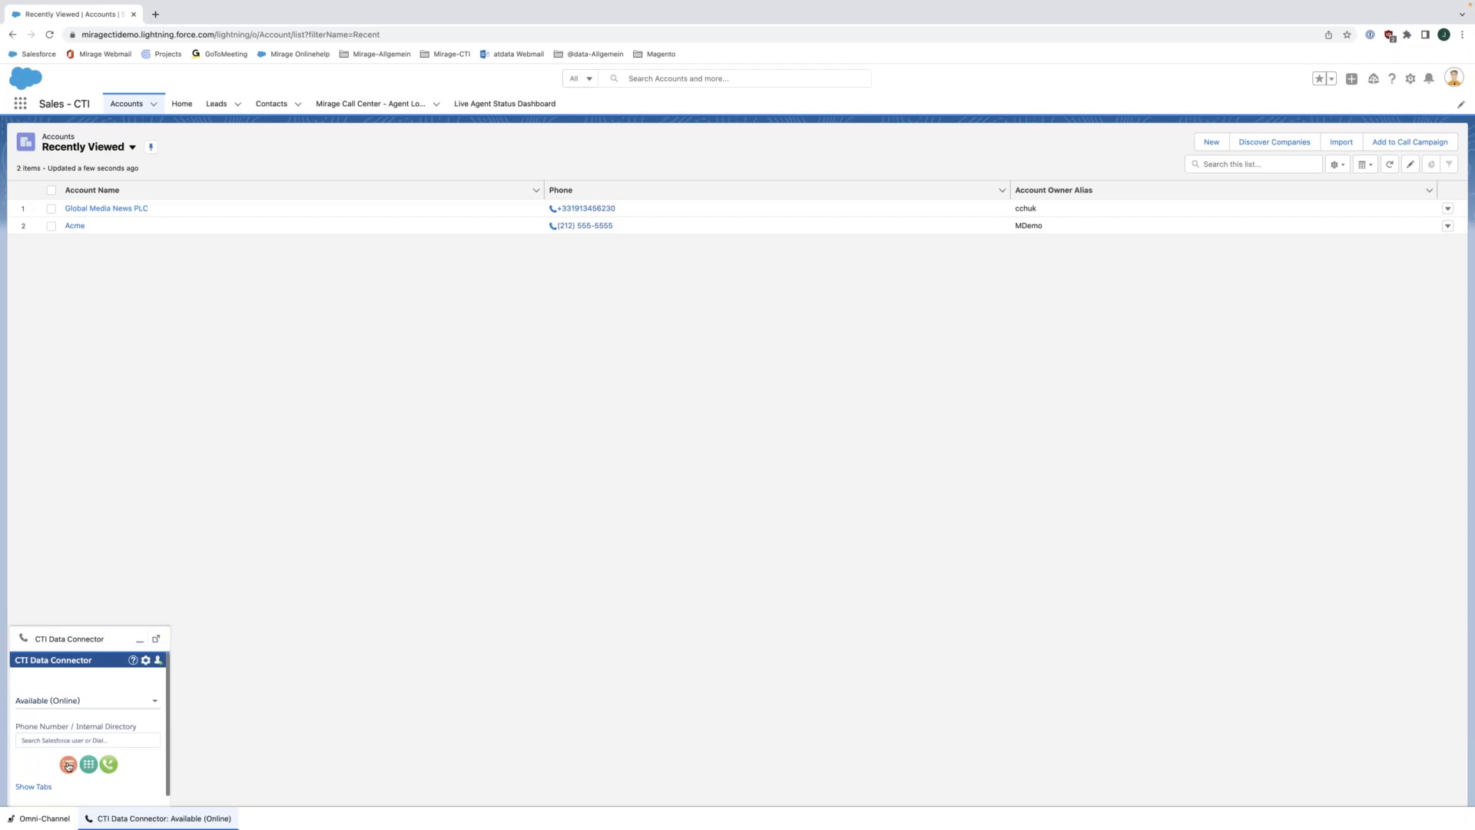
pyautogui.click(68, 764)
pyautogui.click(134, 759)
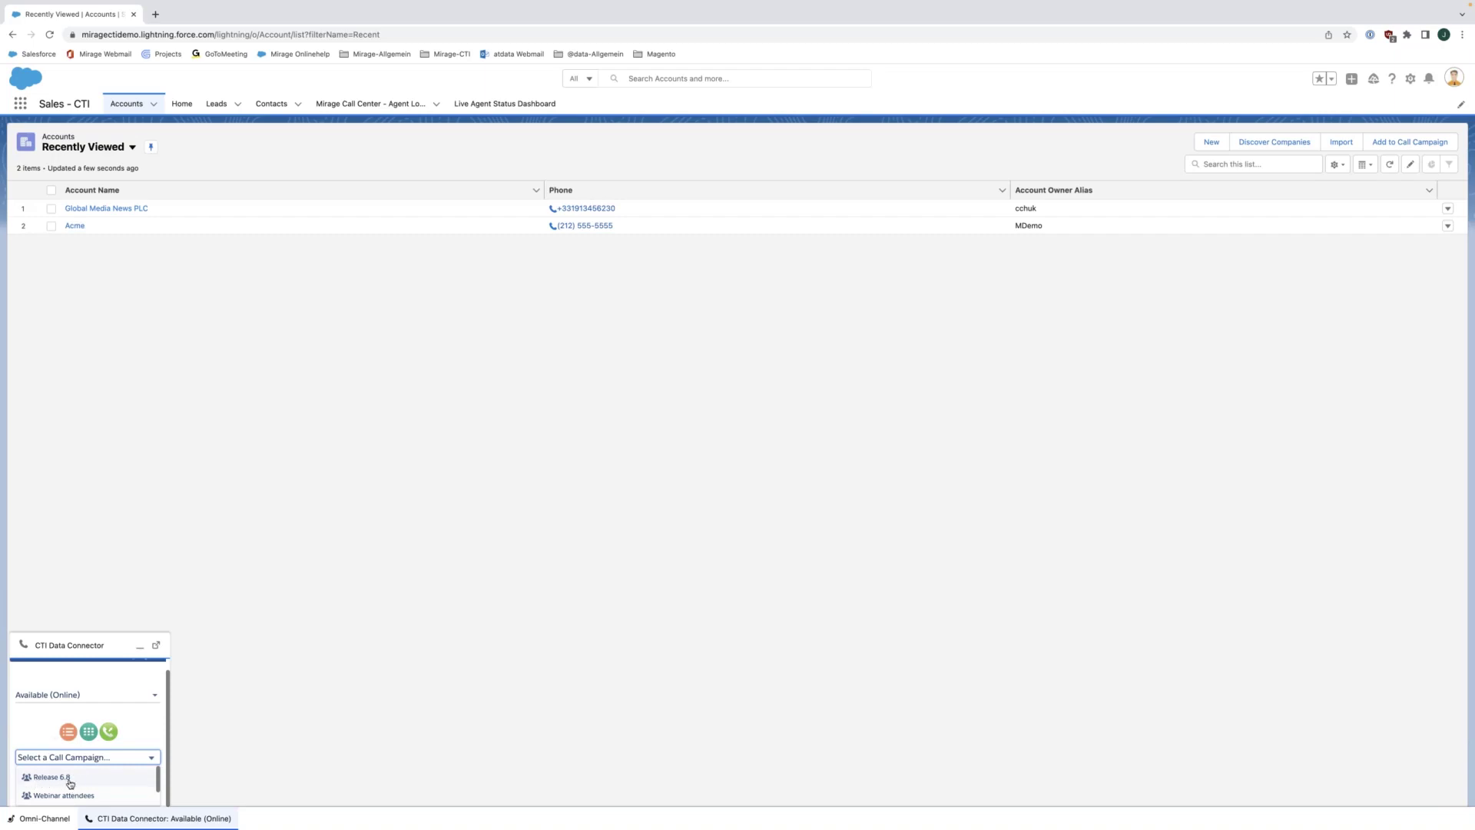
pyautogui.click(89, 783)
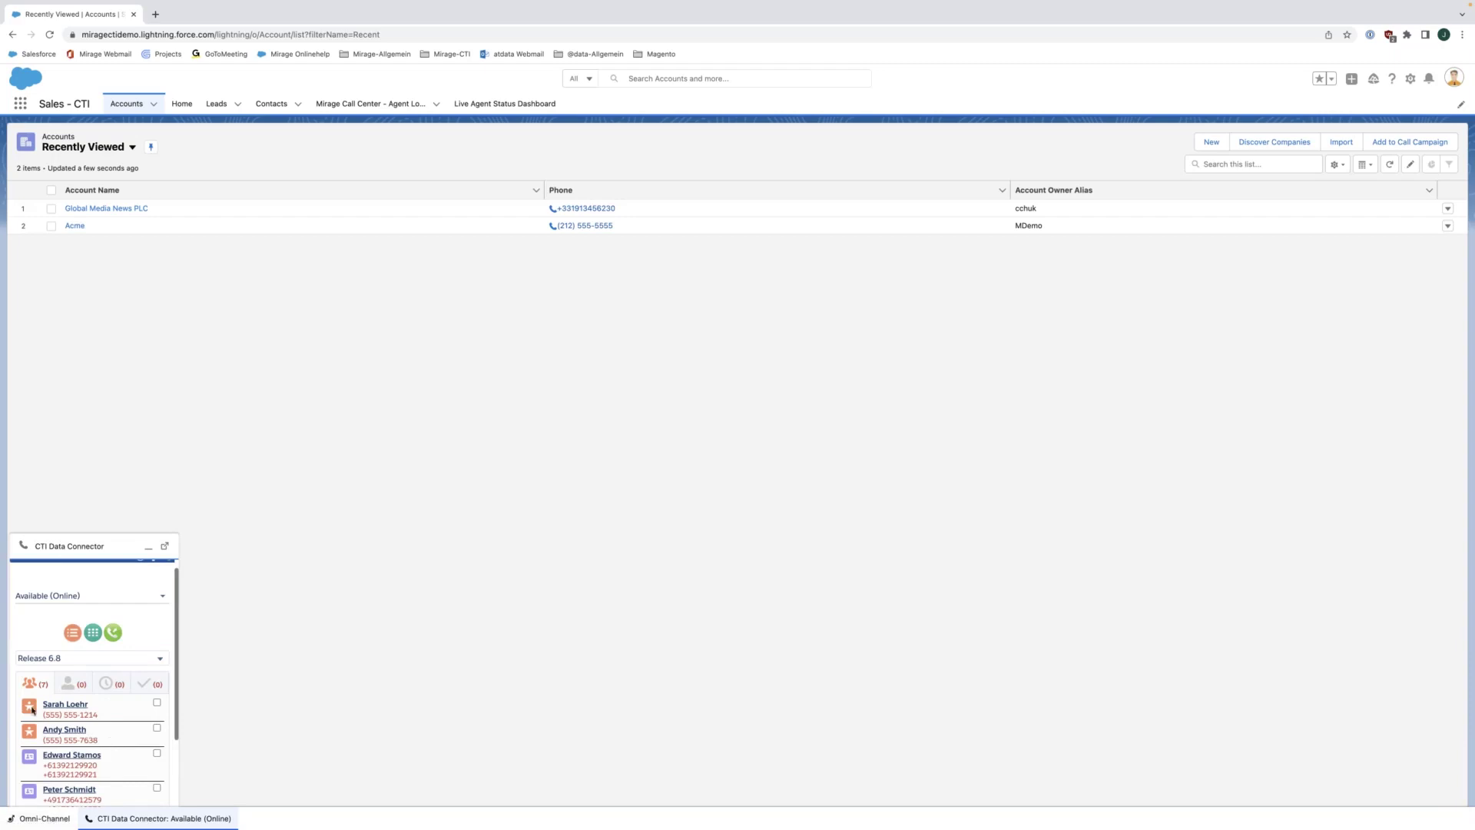
# Look through both pages of open members in the Release 6.8 campaign
pyautogui.scroll(-2, 132, 742)
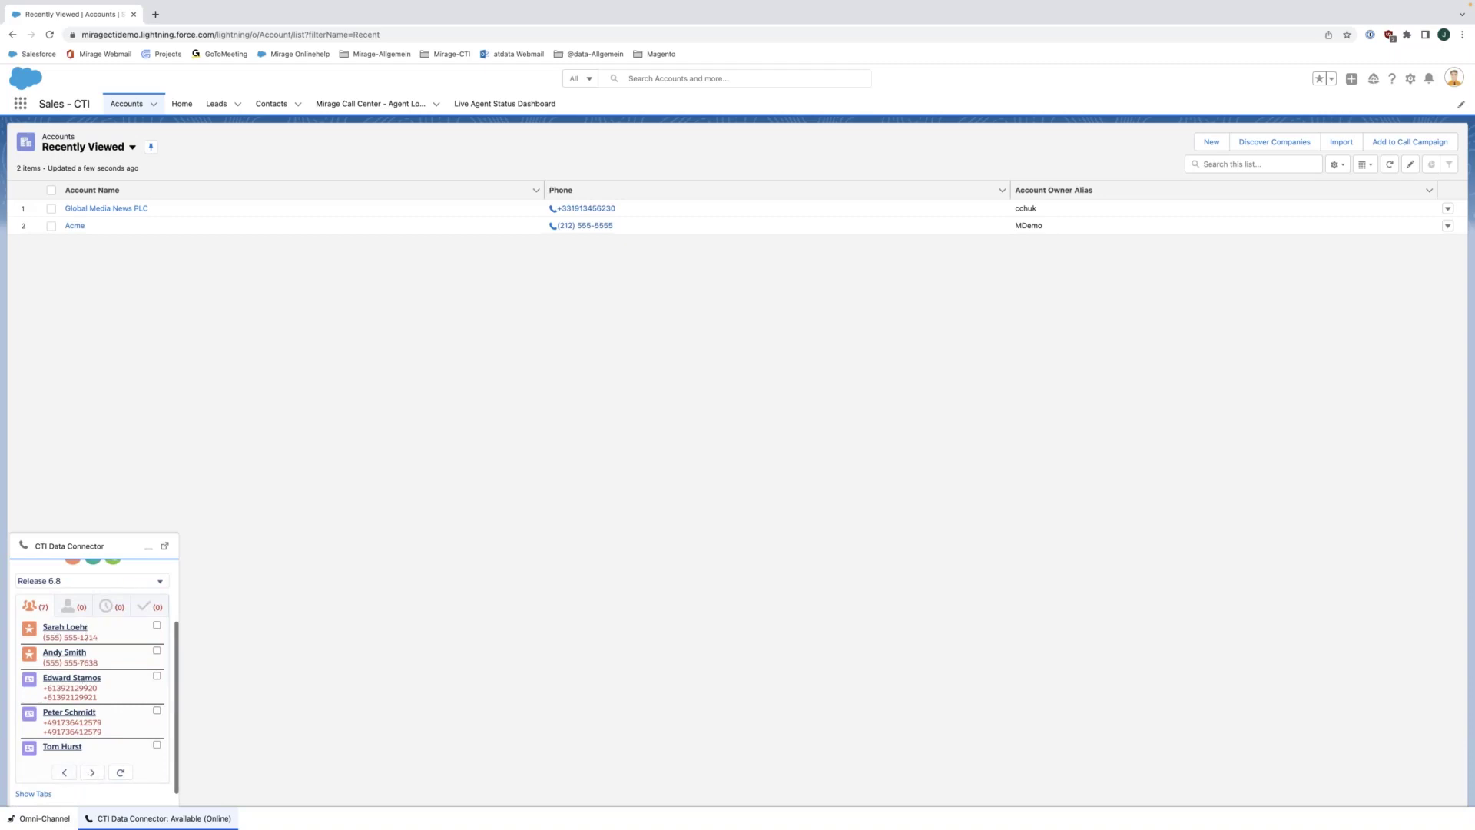
pyautogui.click(92, 773)
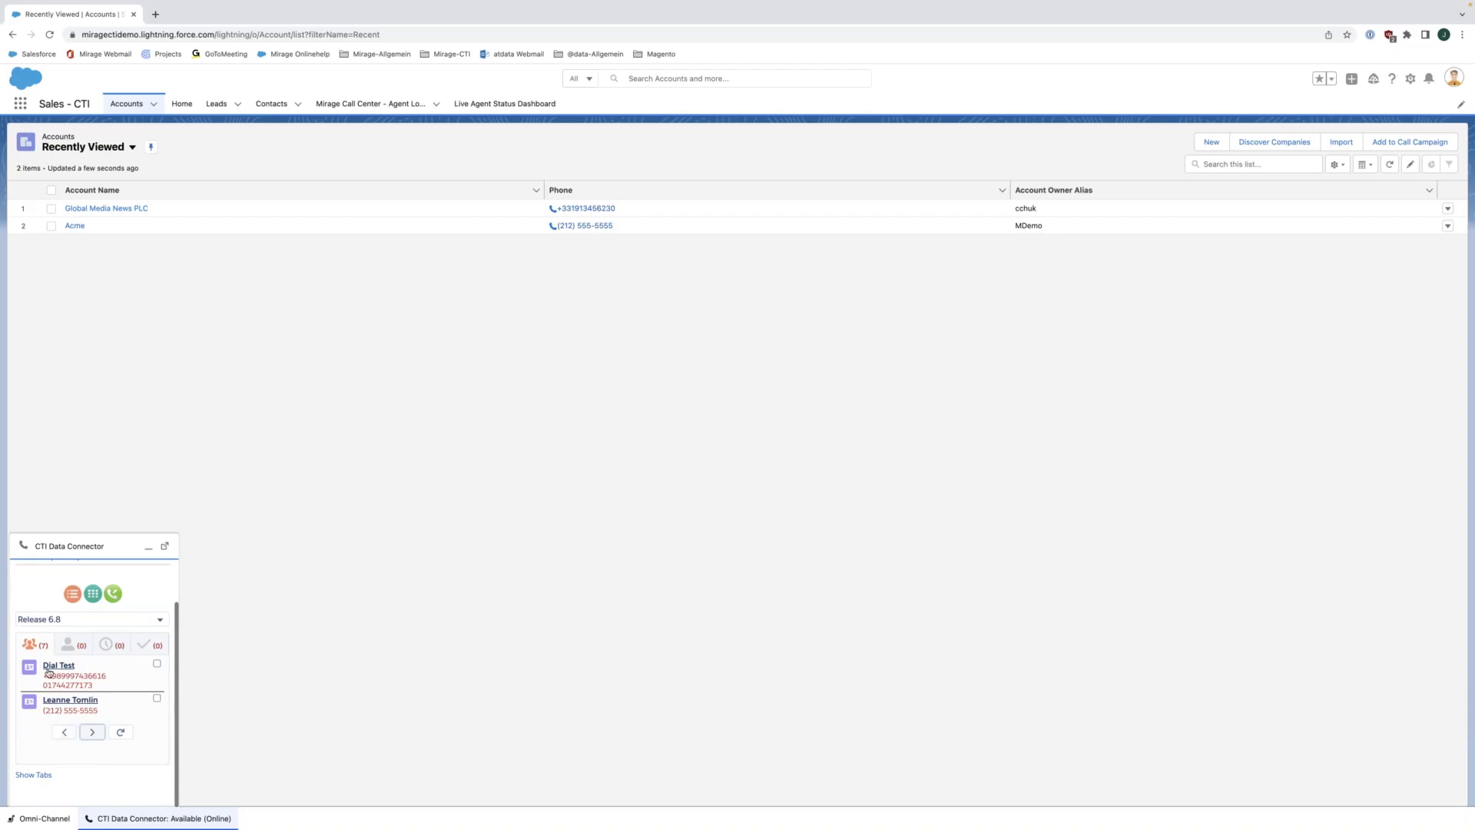
pyautogui.click(65, 736)
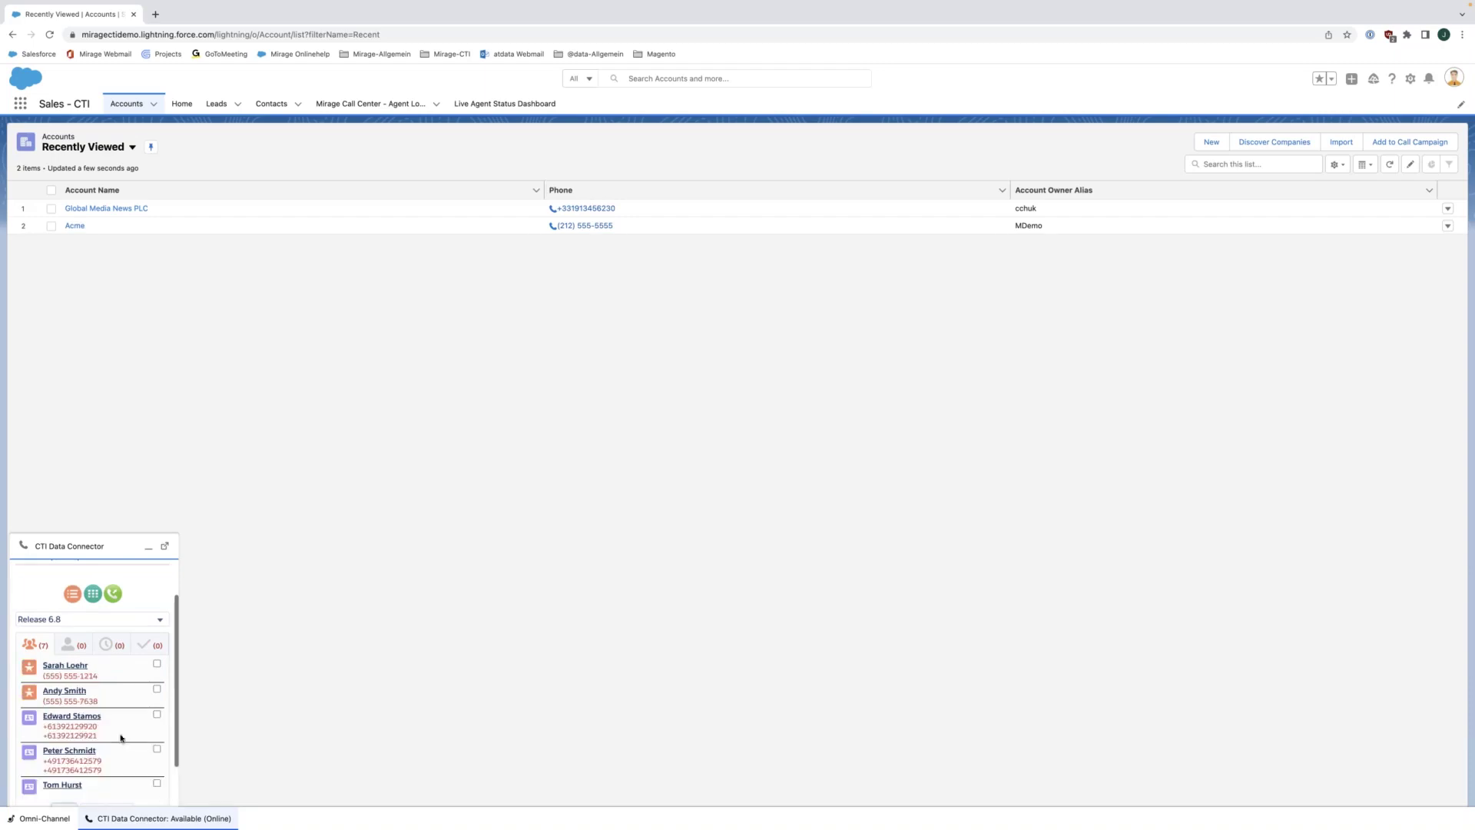
pyautogui.scroll(-1, 121, 742)
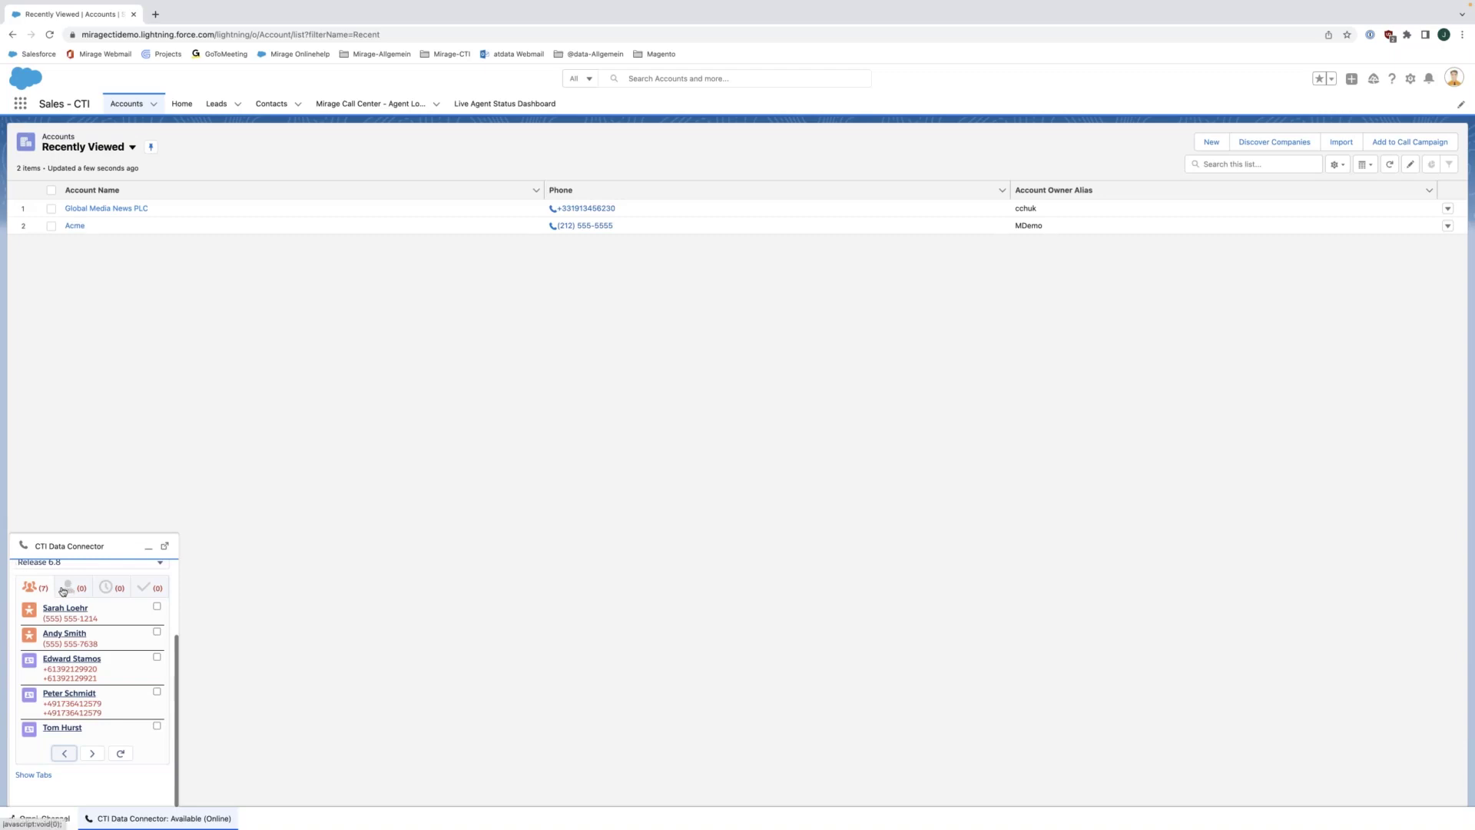
# Move the second lead from the open Release 6.8 members to the personal call list and show that list
pyautogui.click(157, 633)
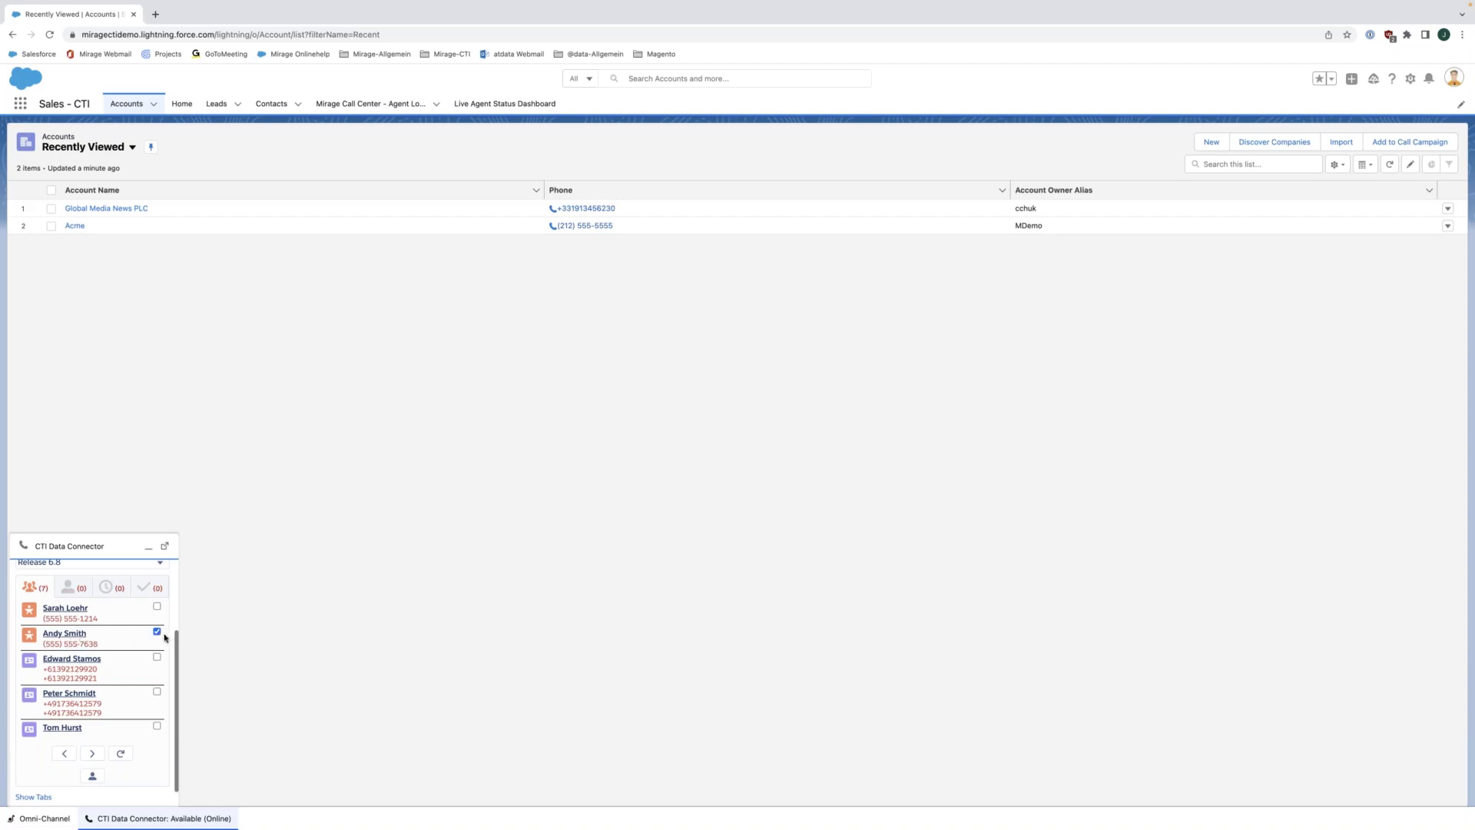
pyautogui.click(93, 777)
pyautogui.click(74, 595)
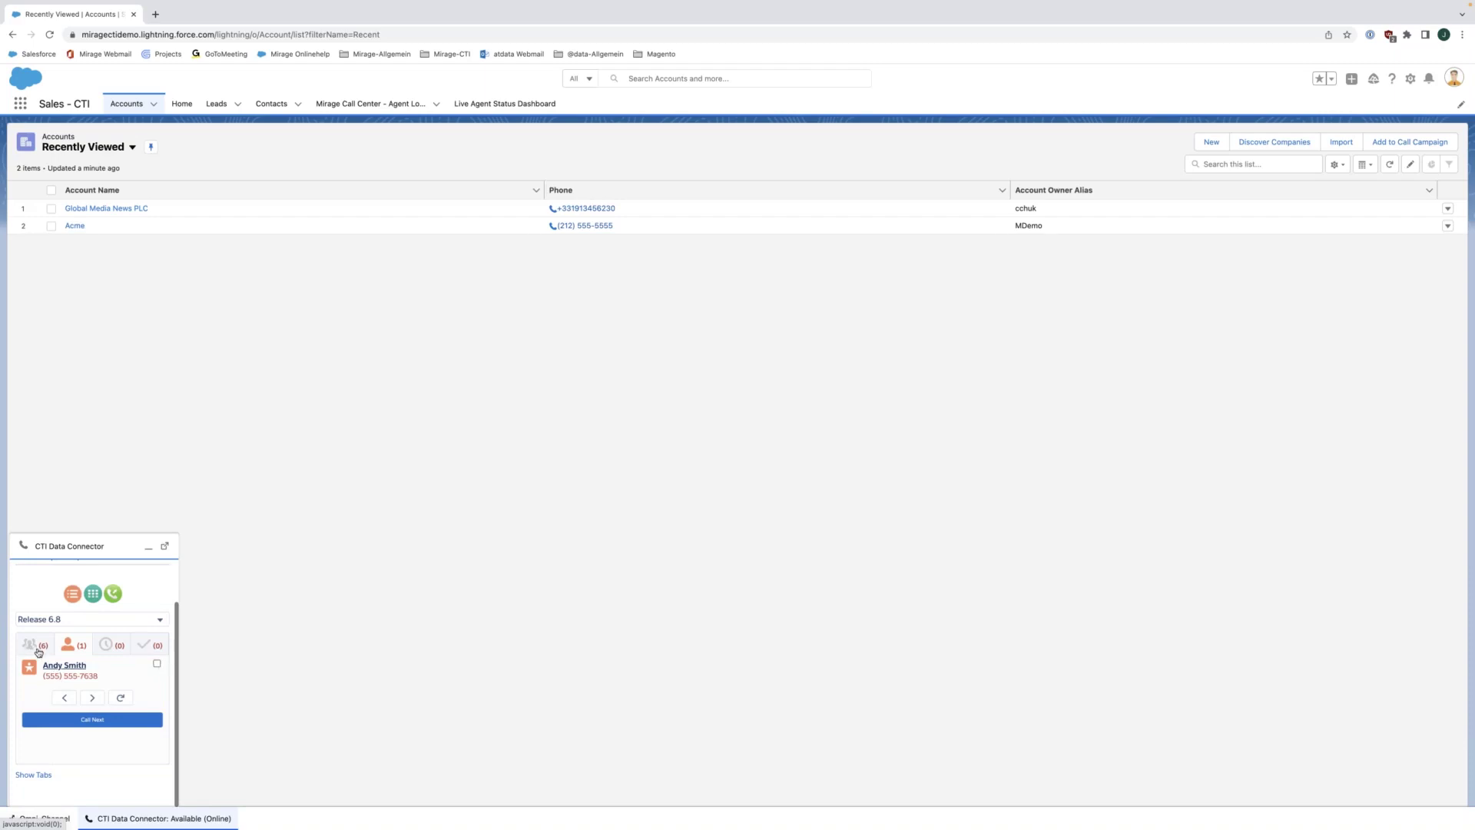
# Schedule the lead in the personal call list for a callback in 5 min and refresh the callback list to check its countdown
pyautogui.click(157, 664)
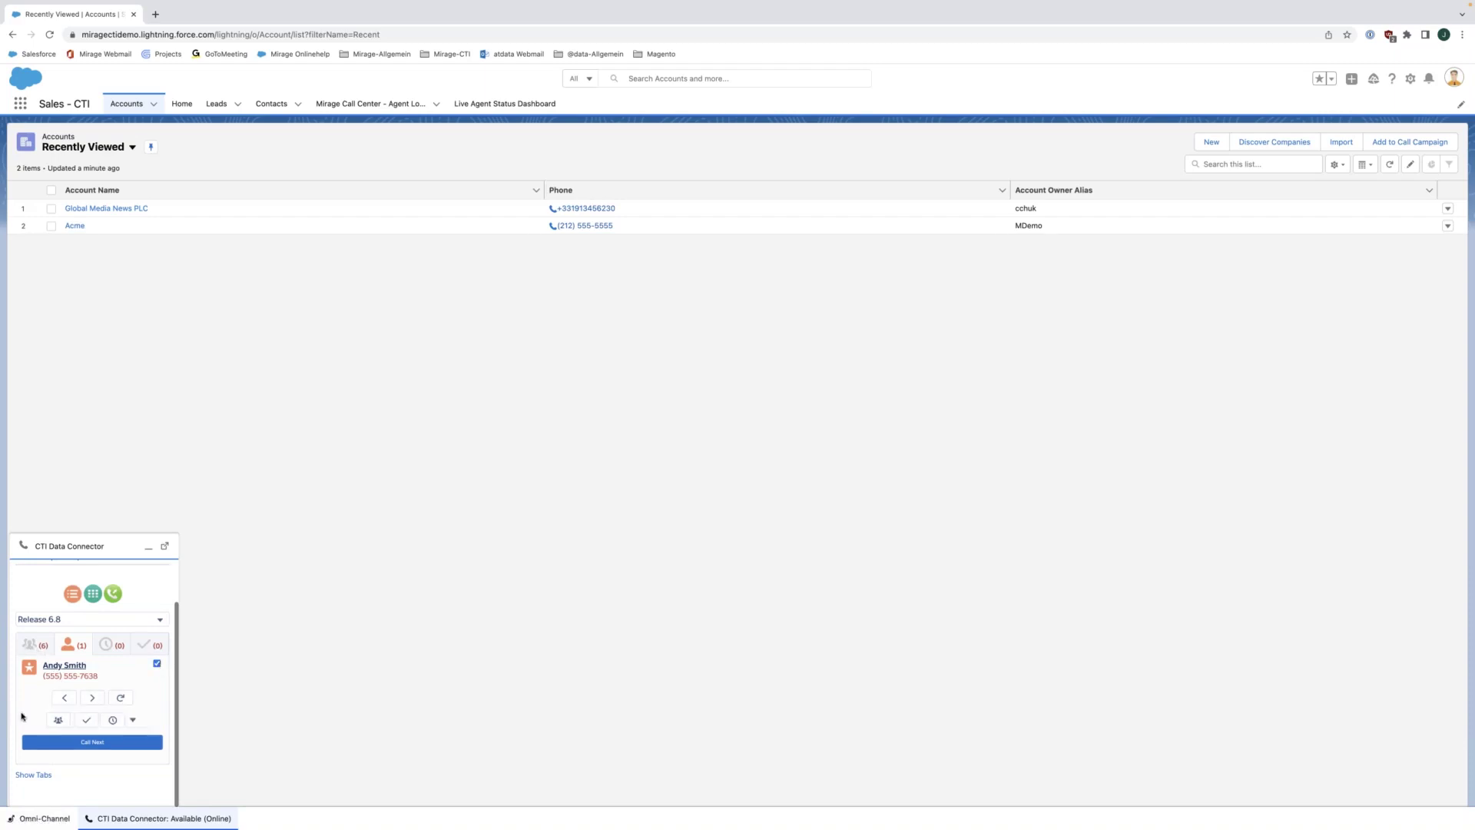
pyautogui.click(134, 721)
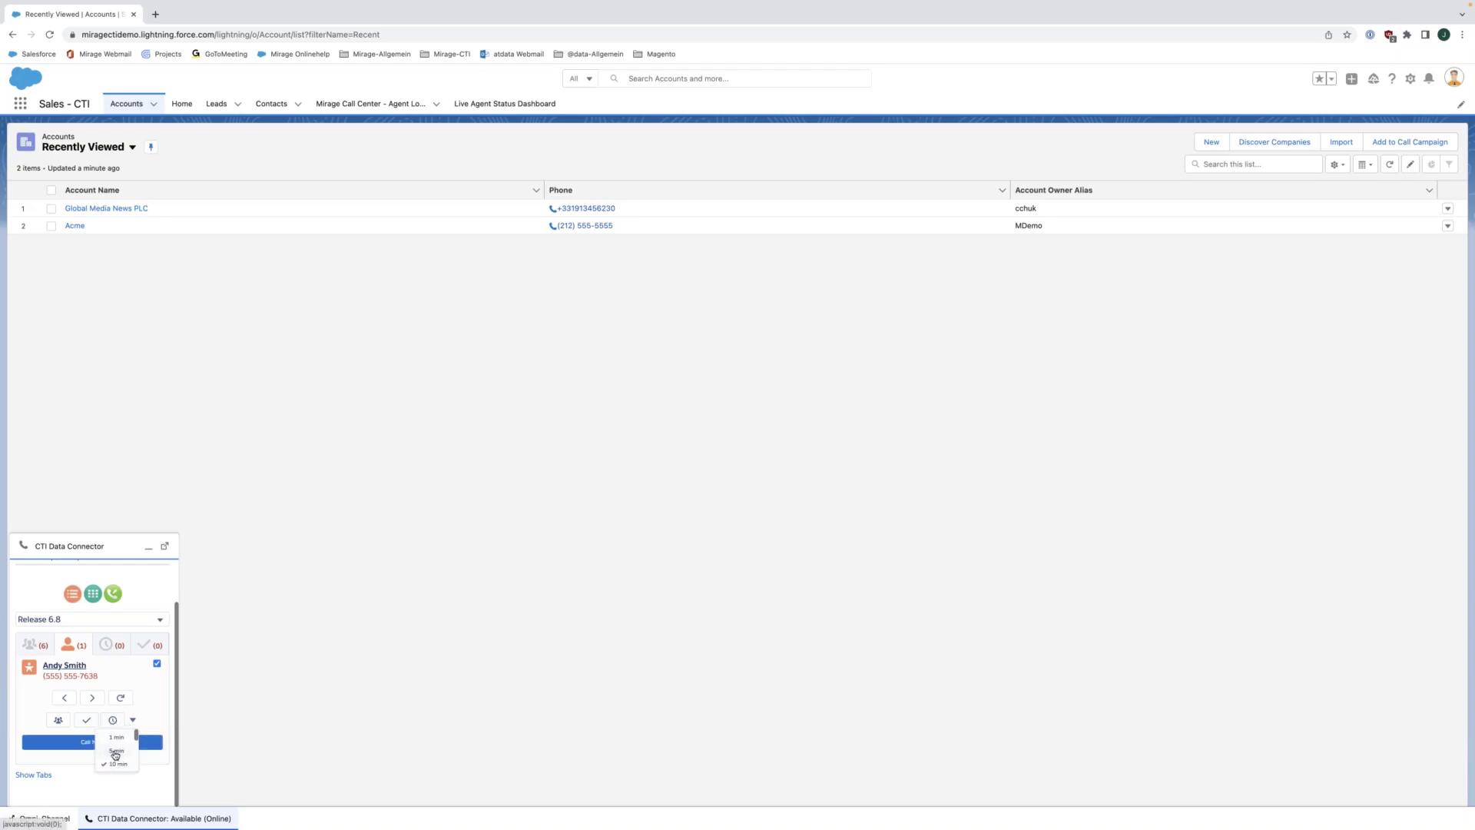
pyautogui.click(115, 752)
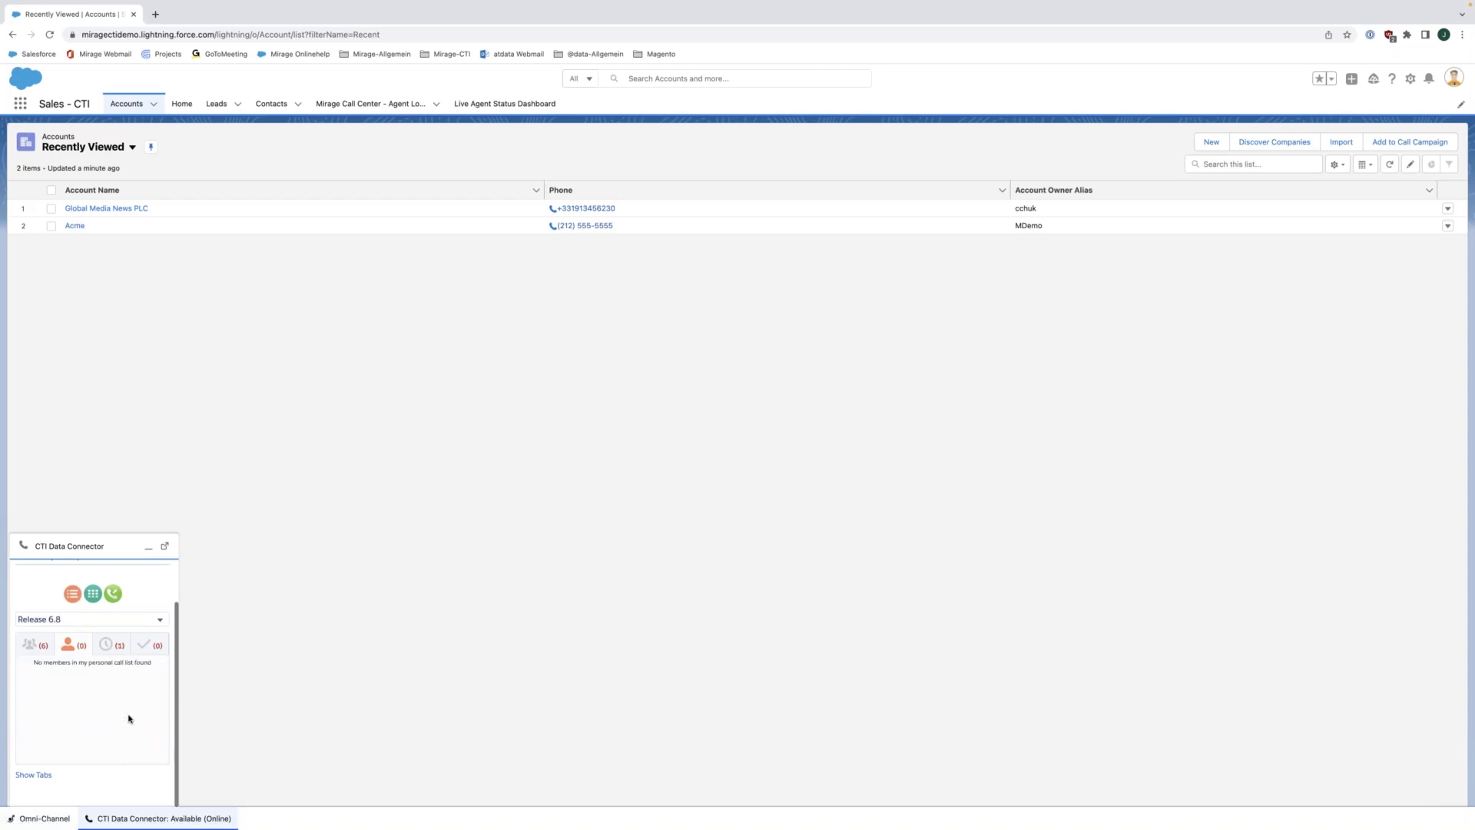
pyautogui.click(111, 645)
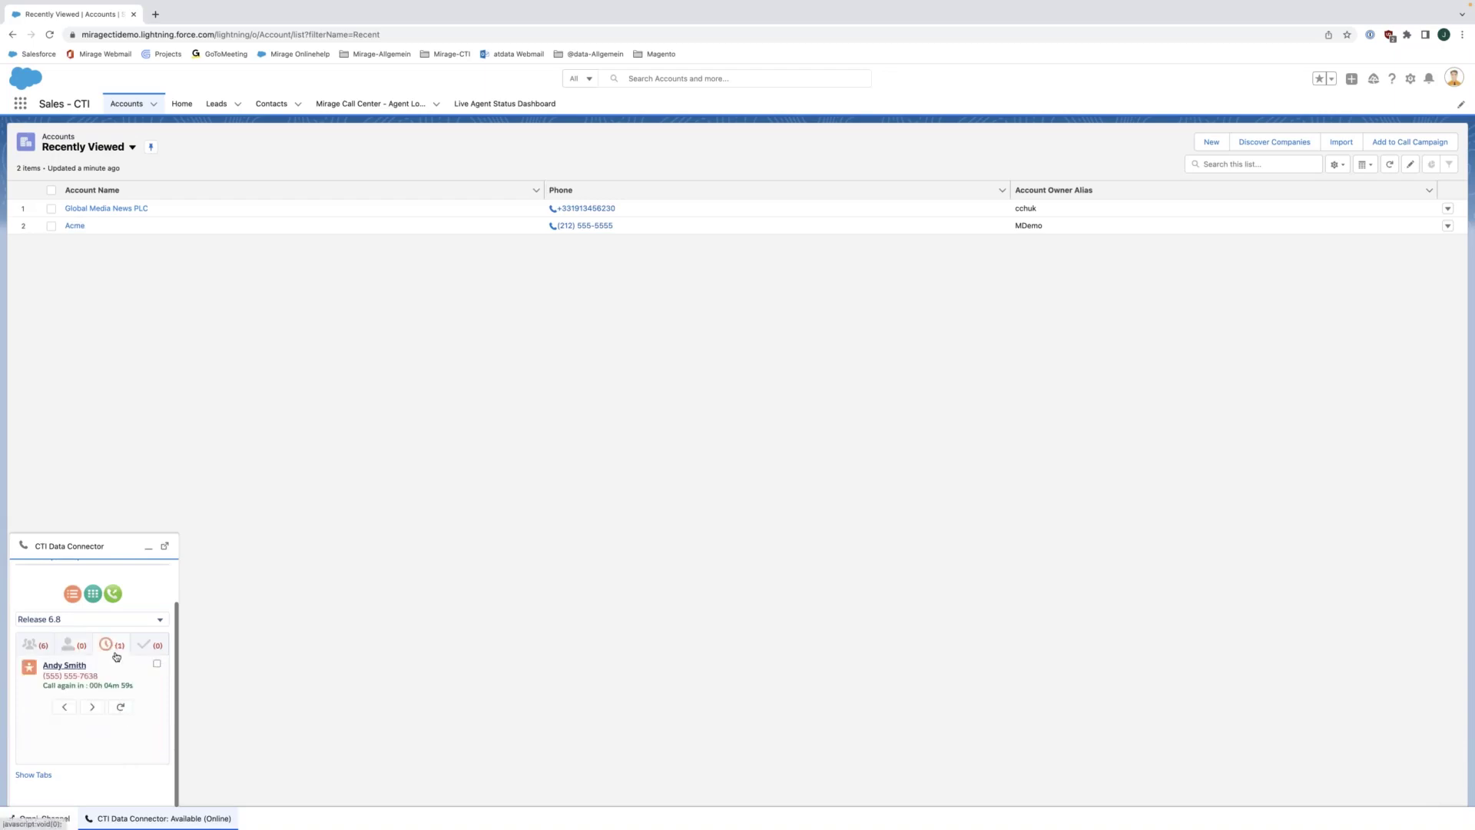
pyautogui.click(120, 708)
pyautogui.click(121, 707)
# From the open campaign members, open the contact record of the third member on the first page and call that contact
pyautogui.click(35, 645)
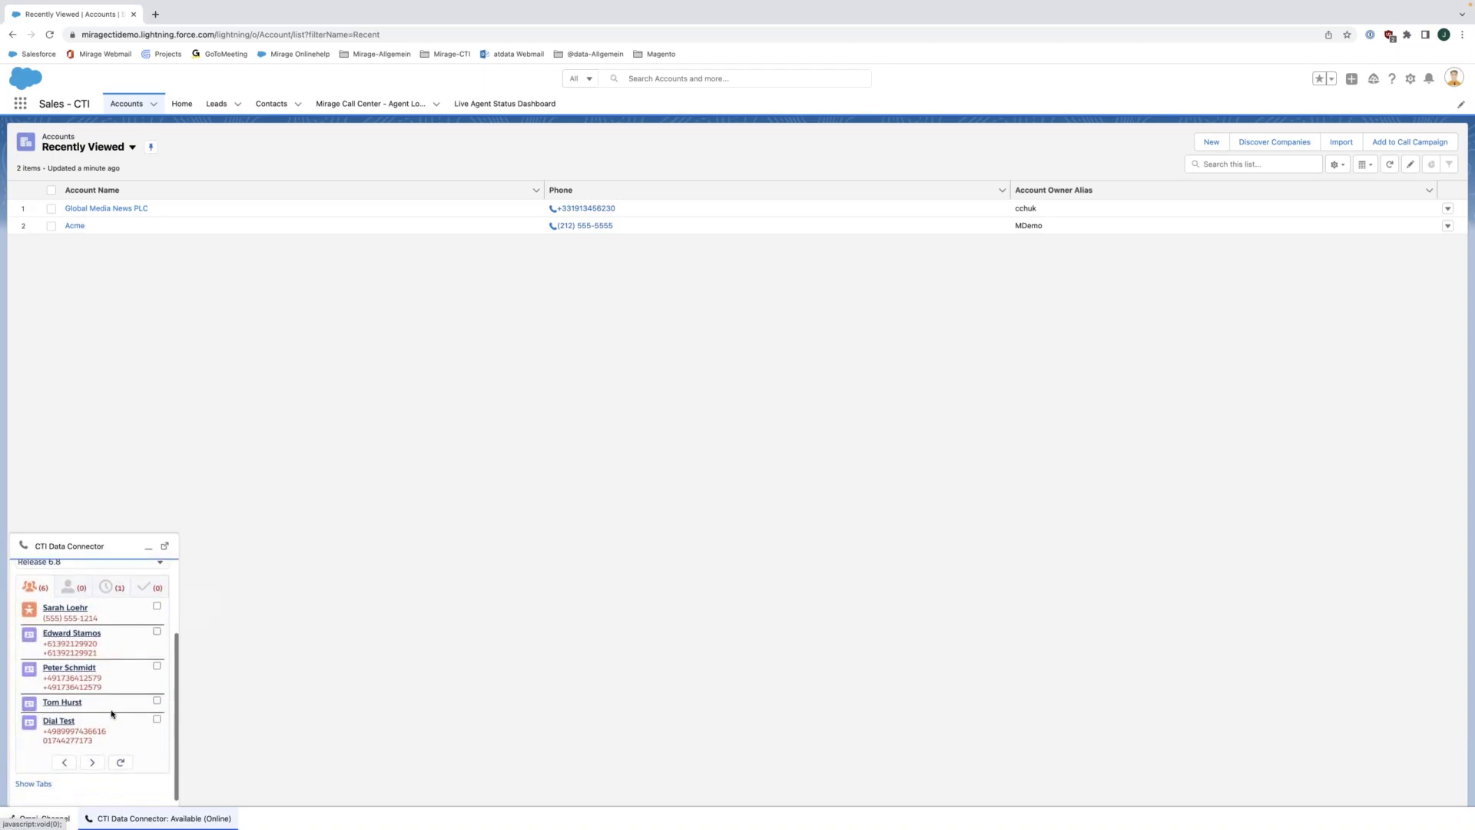
pyautogui.click(92, 760)
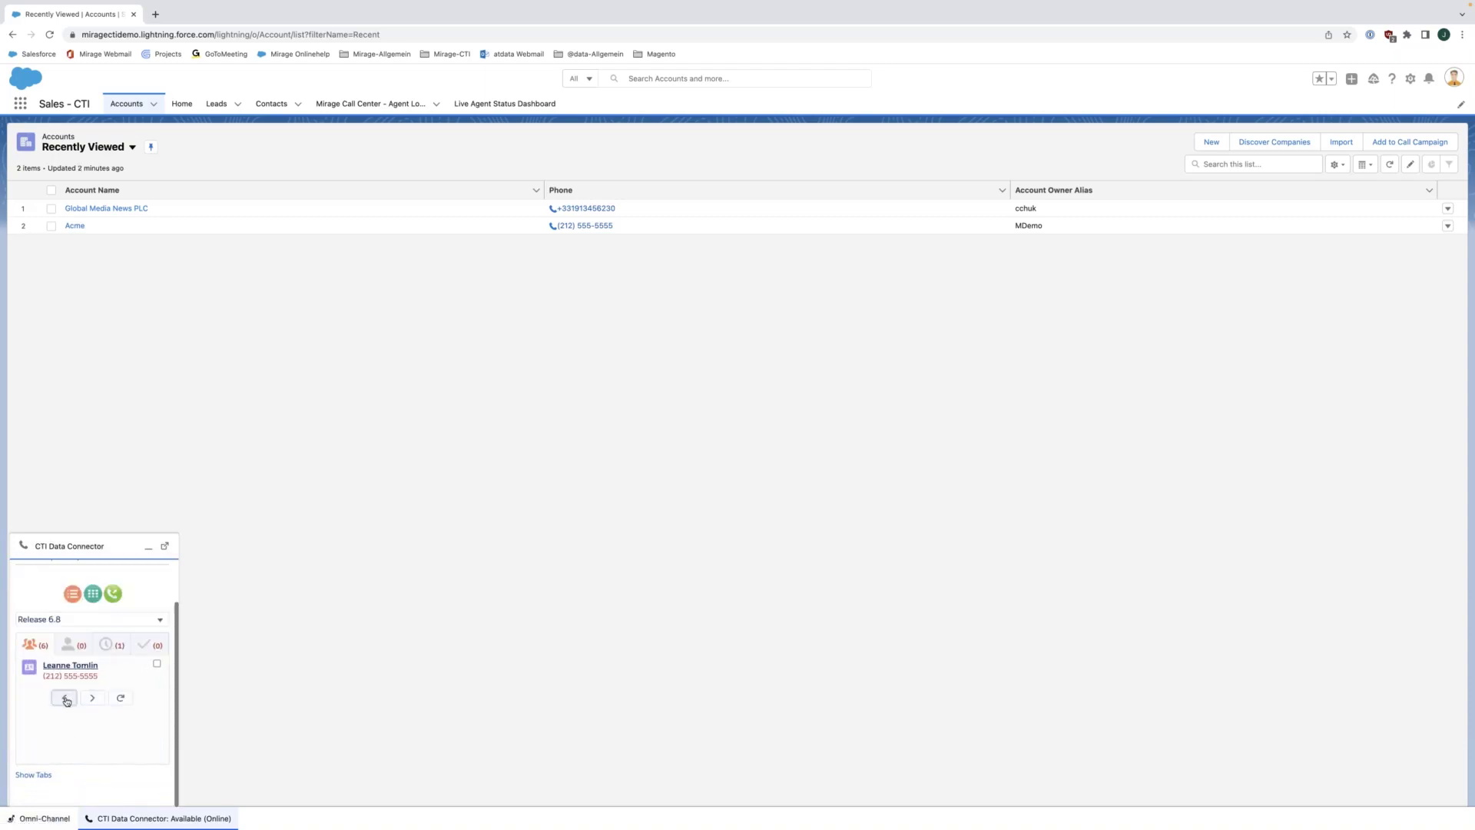
pyautogui.click(65, 697)
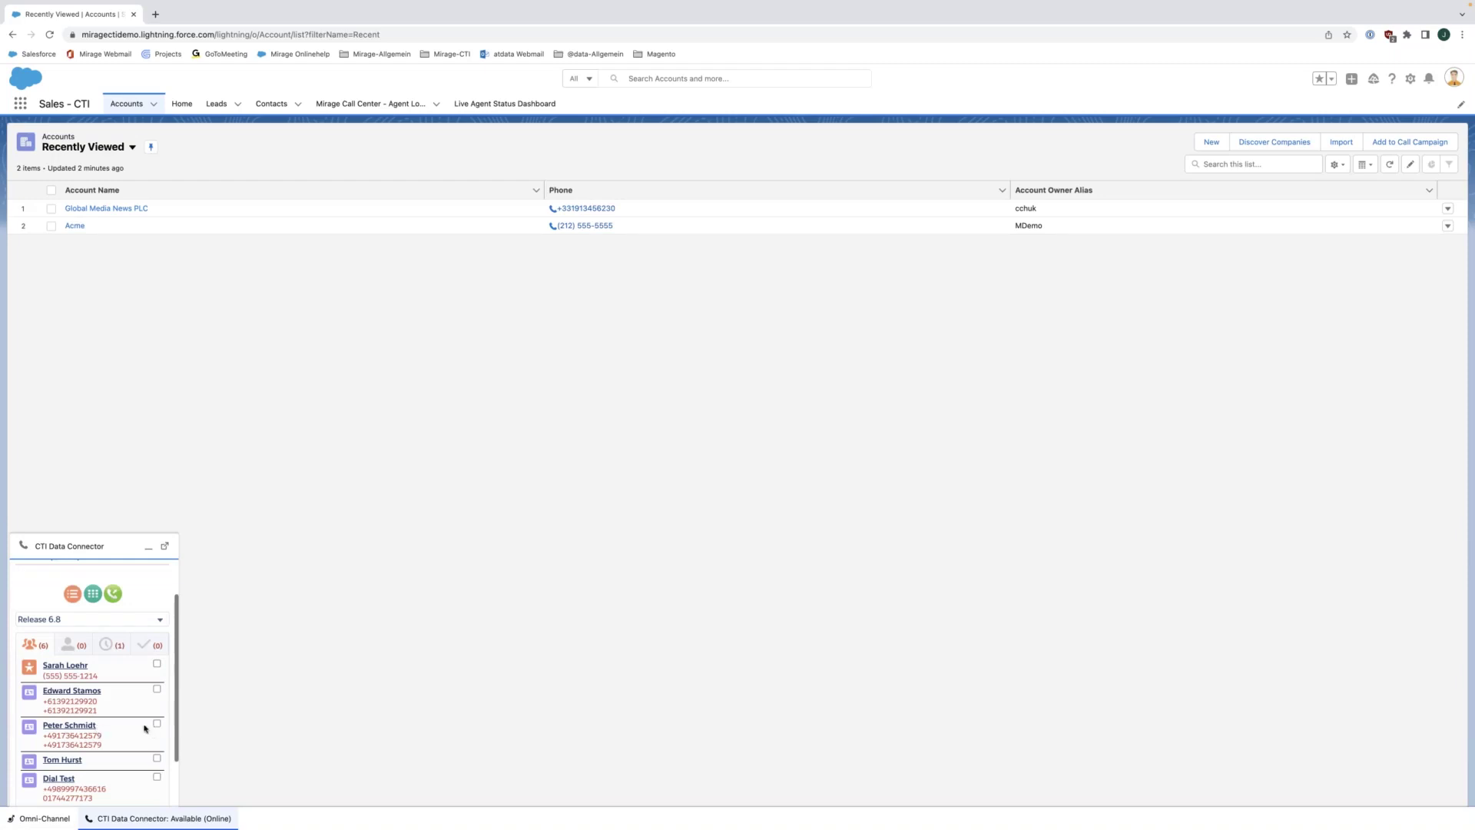
pyautogui.click(65, 728)
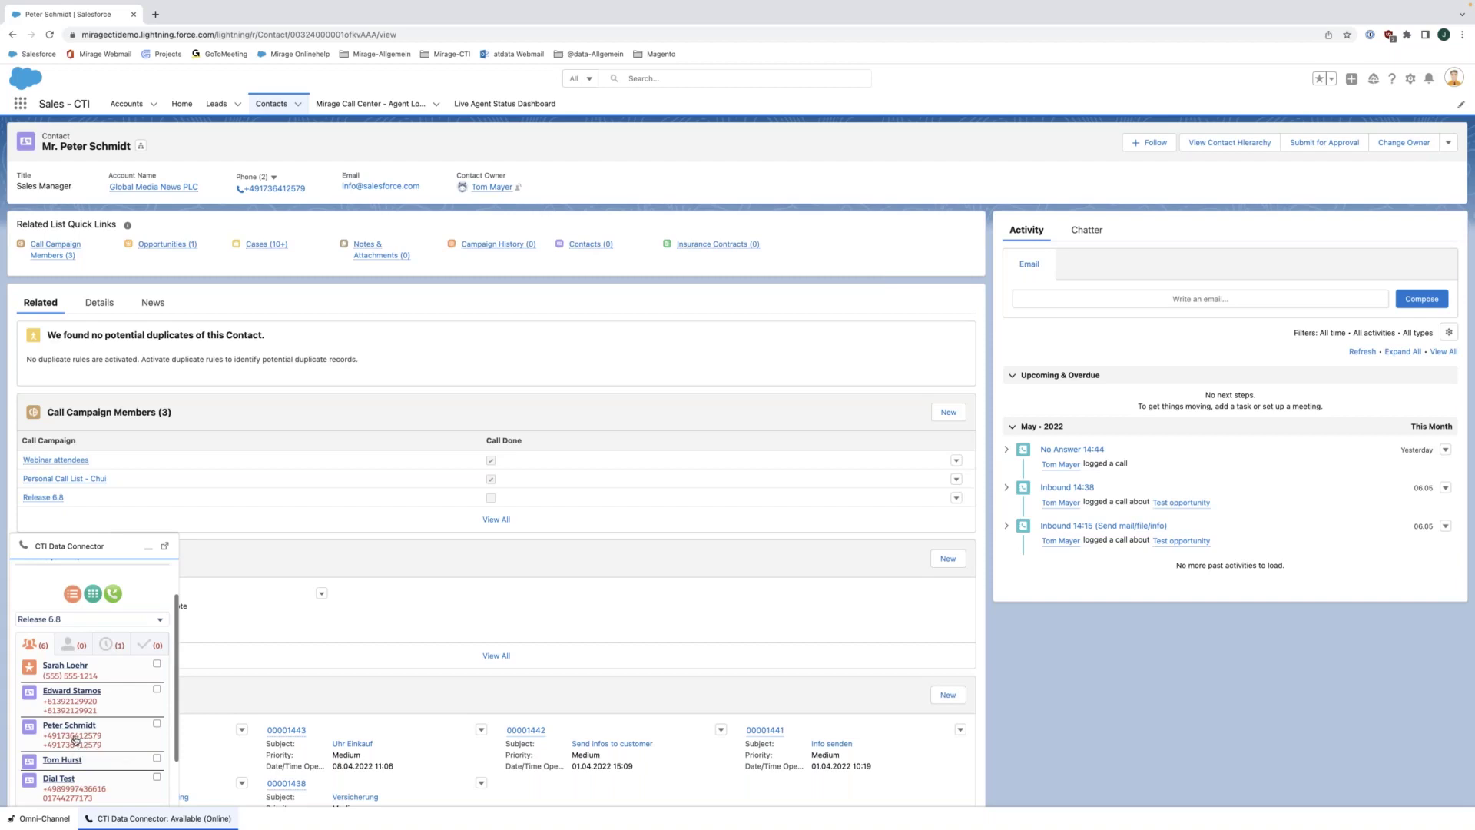
pyautogui.click(76, 740)
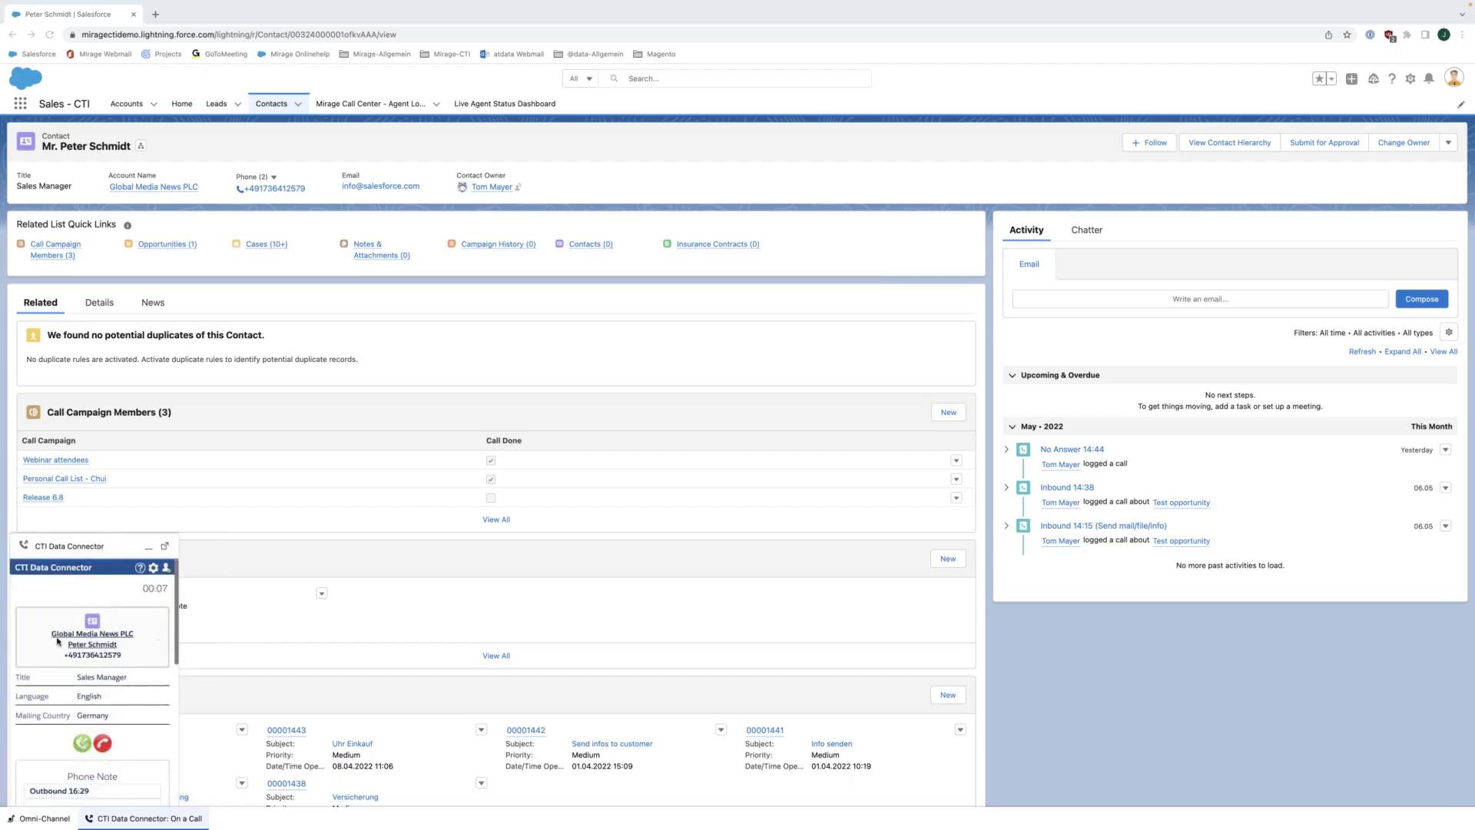
# Enter "test call" as the phone note and set the call result to Arrange Meeting
pyautogui.scroll(-5, 135, 676)
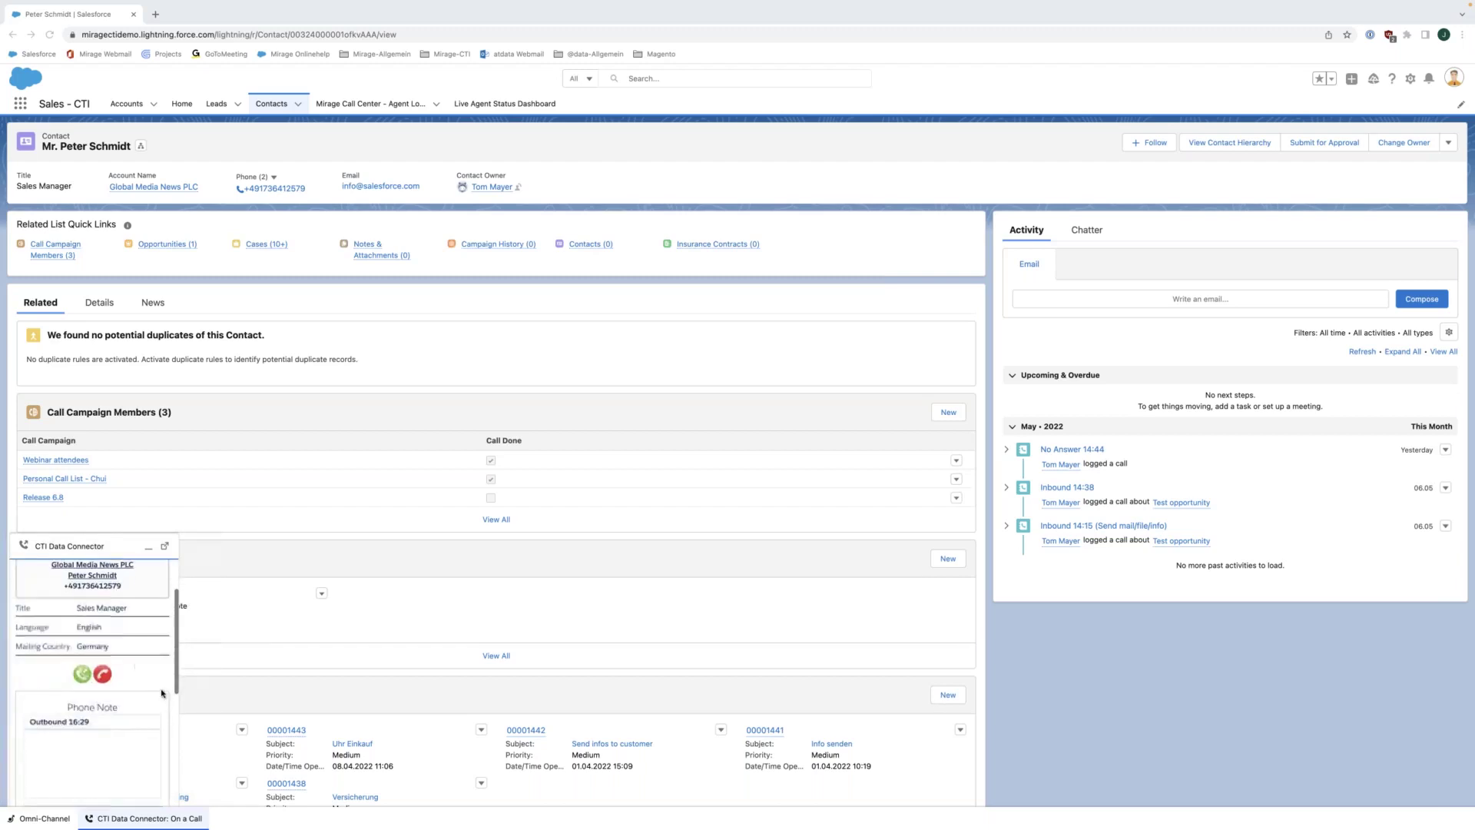
pyautogui.click(99, 594)
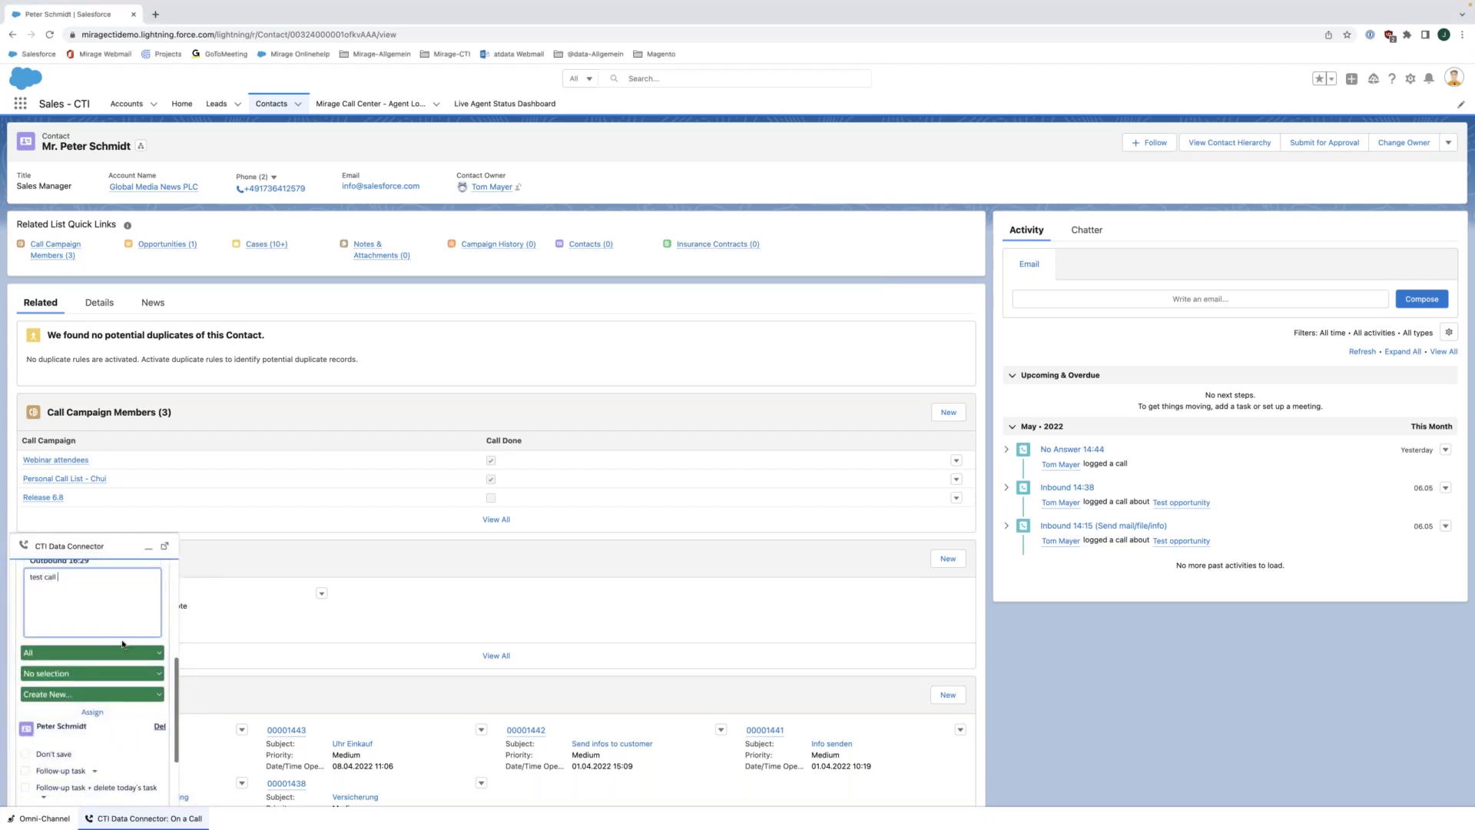
pyautogui.scroll(-3, 134, 657)
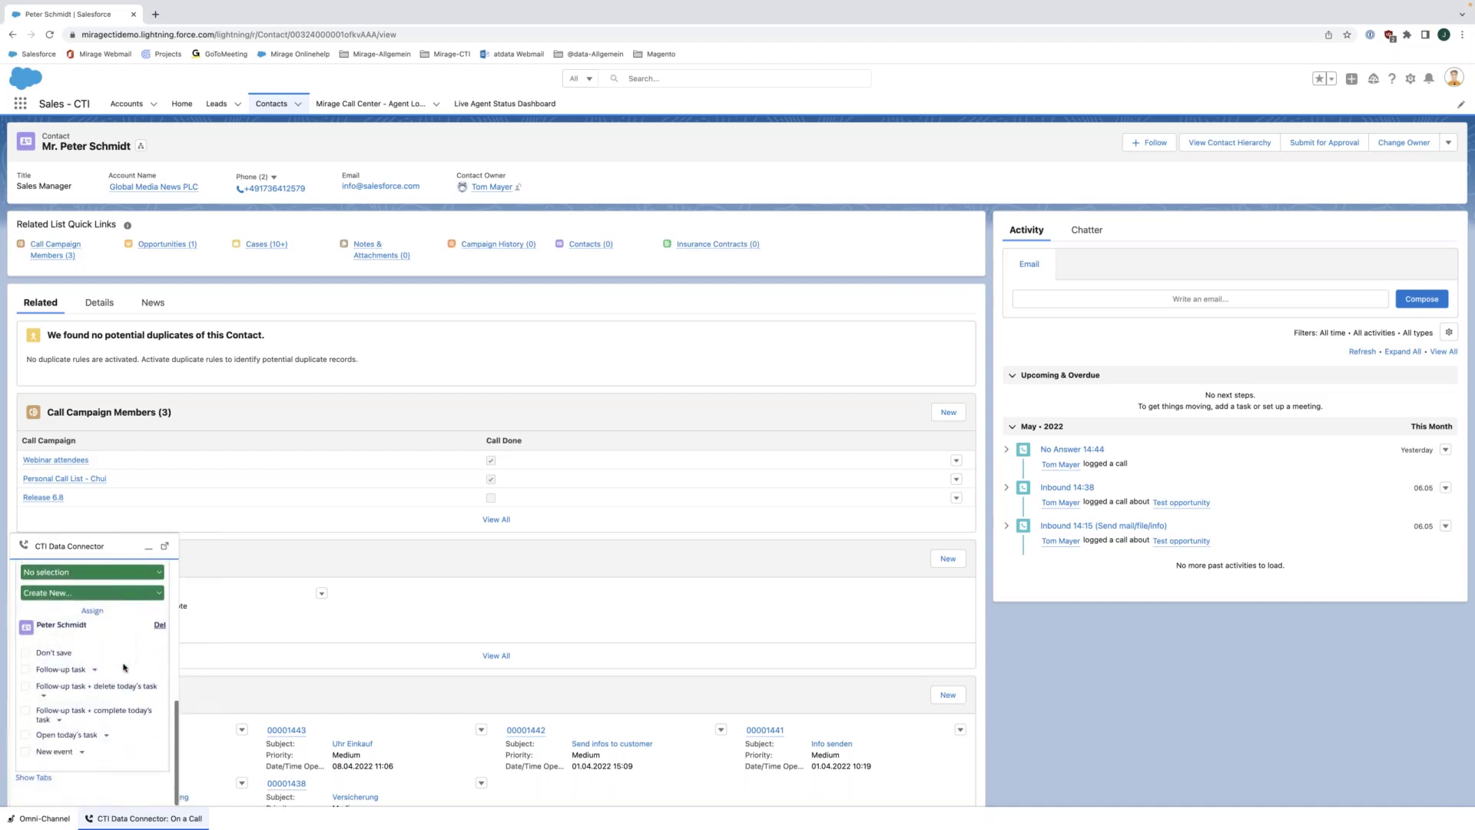
pyautogui.scroll(1, 77, 665)
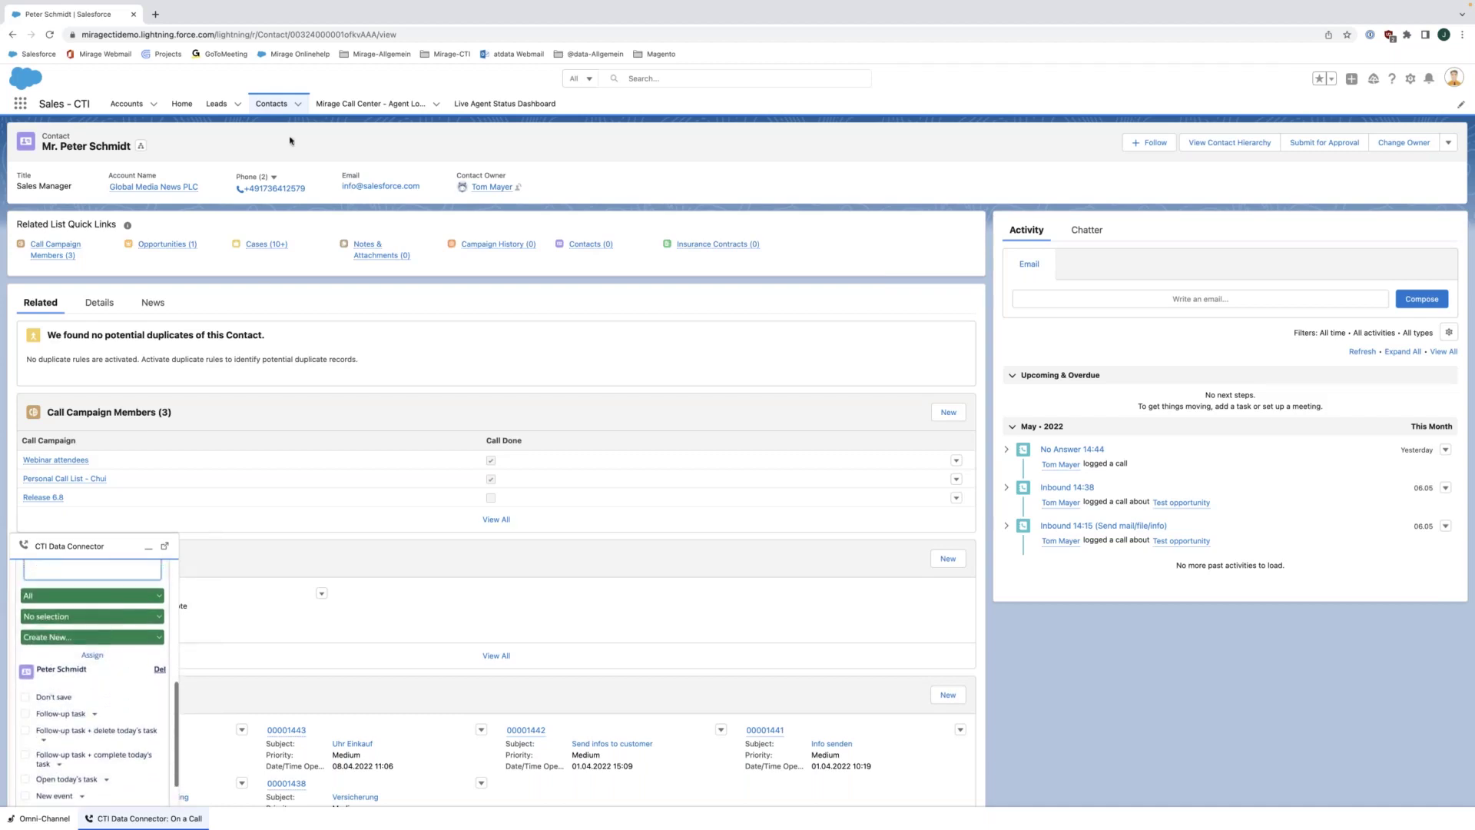
pyautogui.scroll(1, 92, 660)
pyautogui.scroll(1, 57, 677)
pyautogui.click(94, 674)
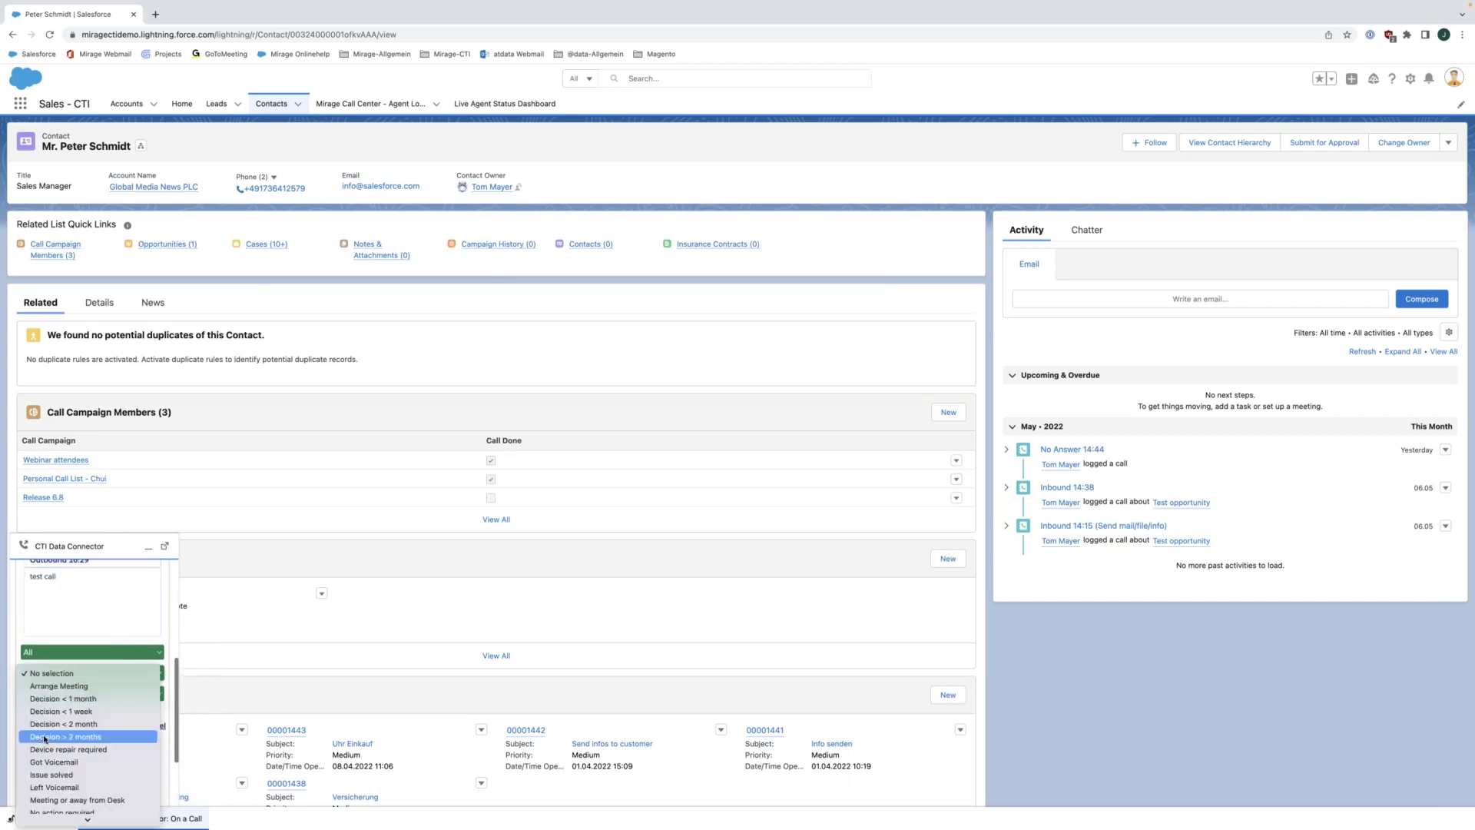
pyautogui.press('Return')
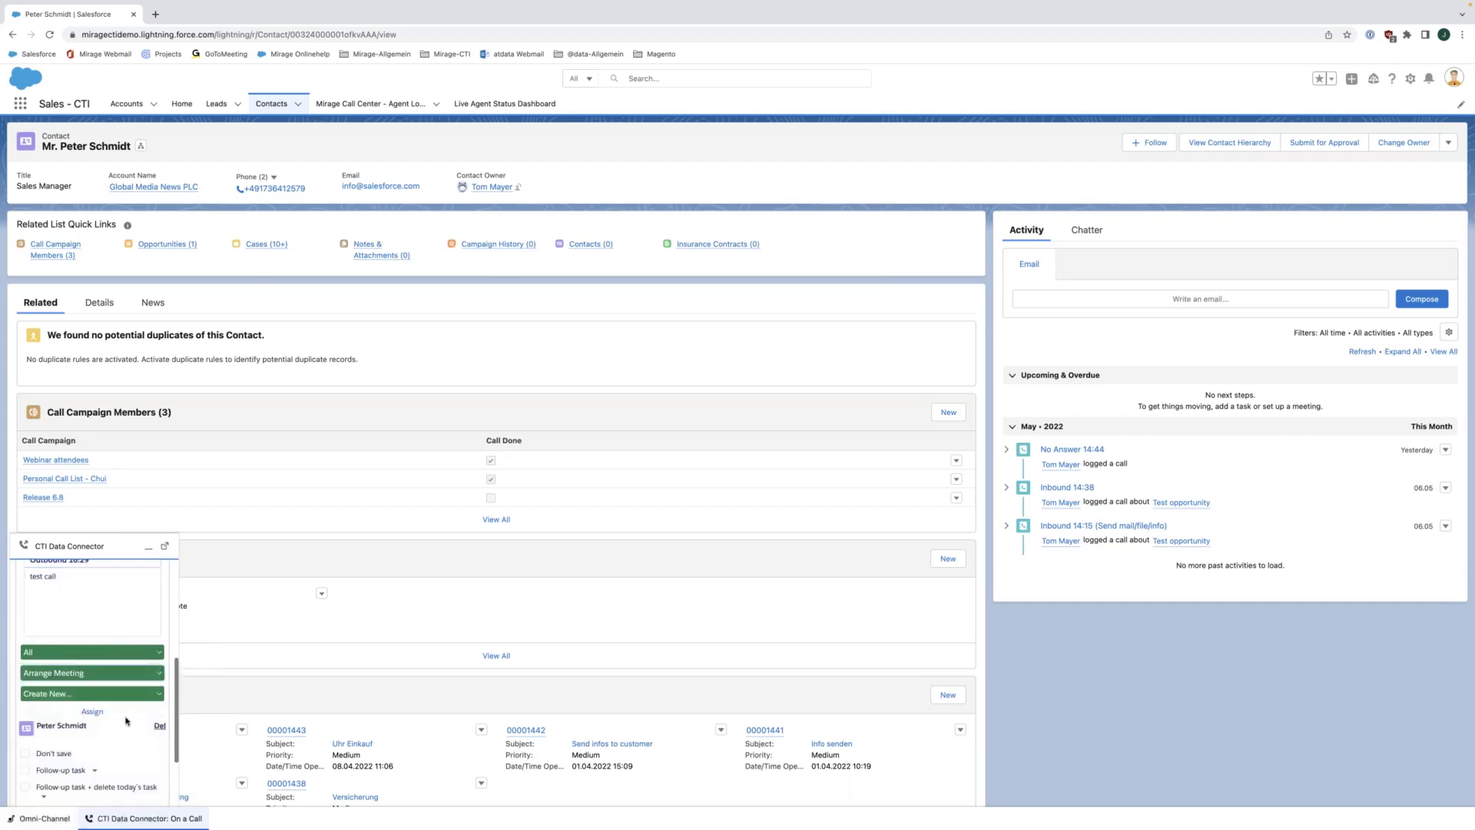
# End the call, setting it as done for the campaign, and save the phone note
pyautogui.scroll(-2, 127, 720)
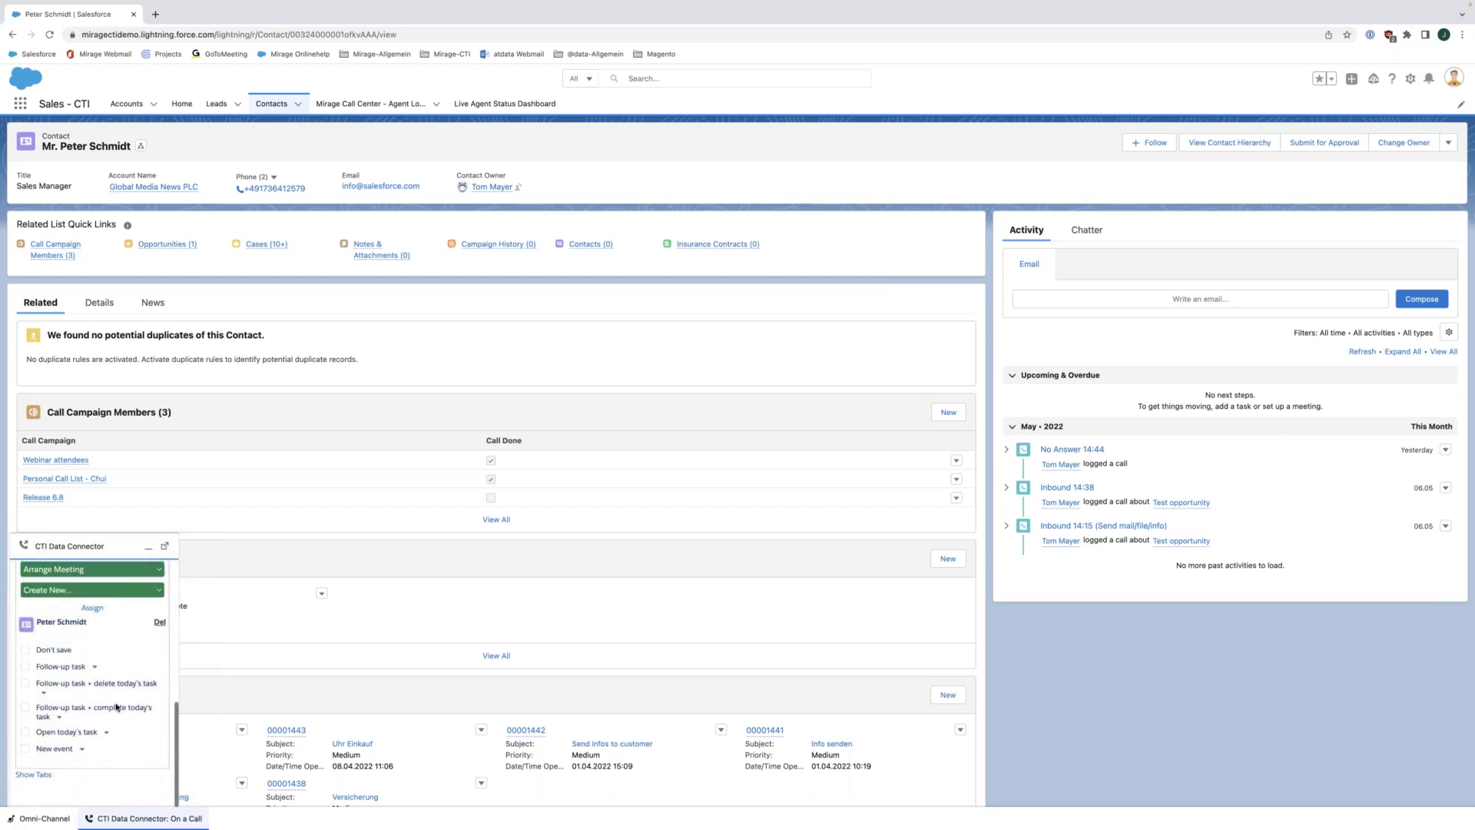
pyautogui.scroll(5, 115, 692)
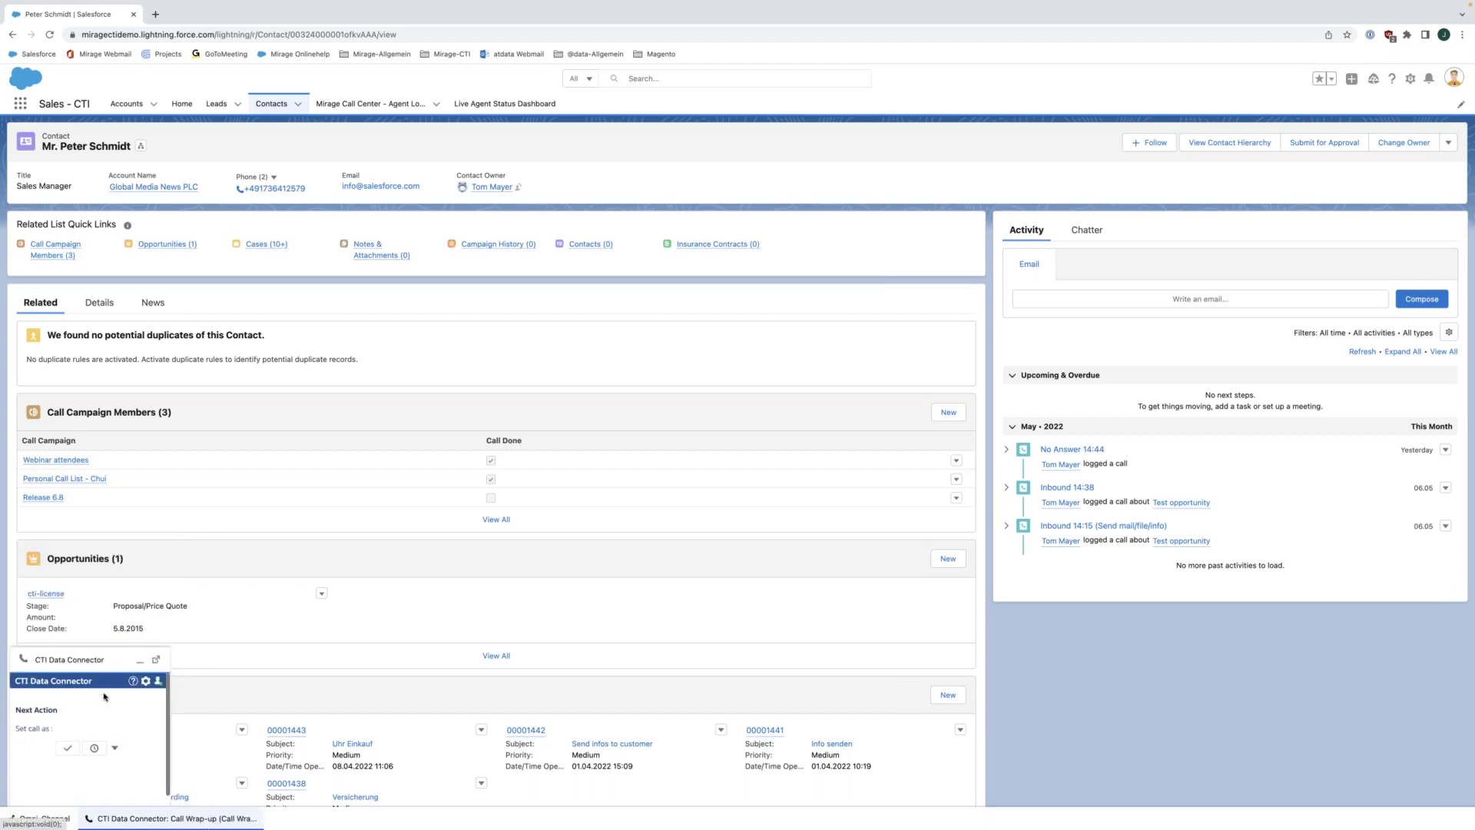
pyautogui.click(69, 749)
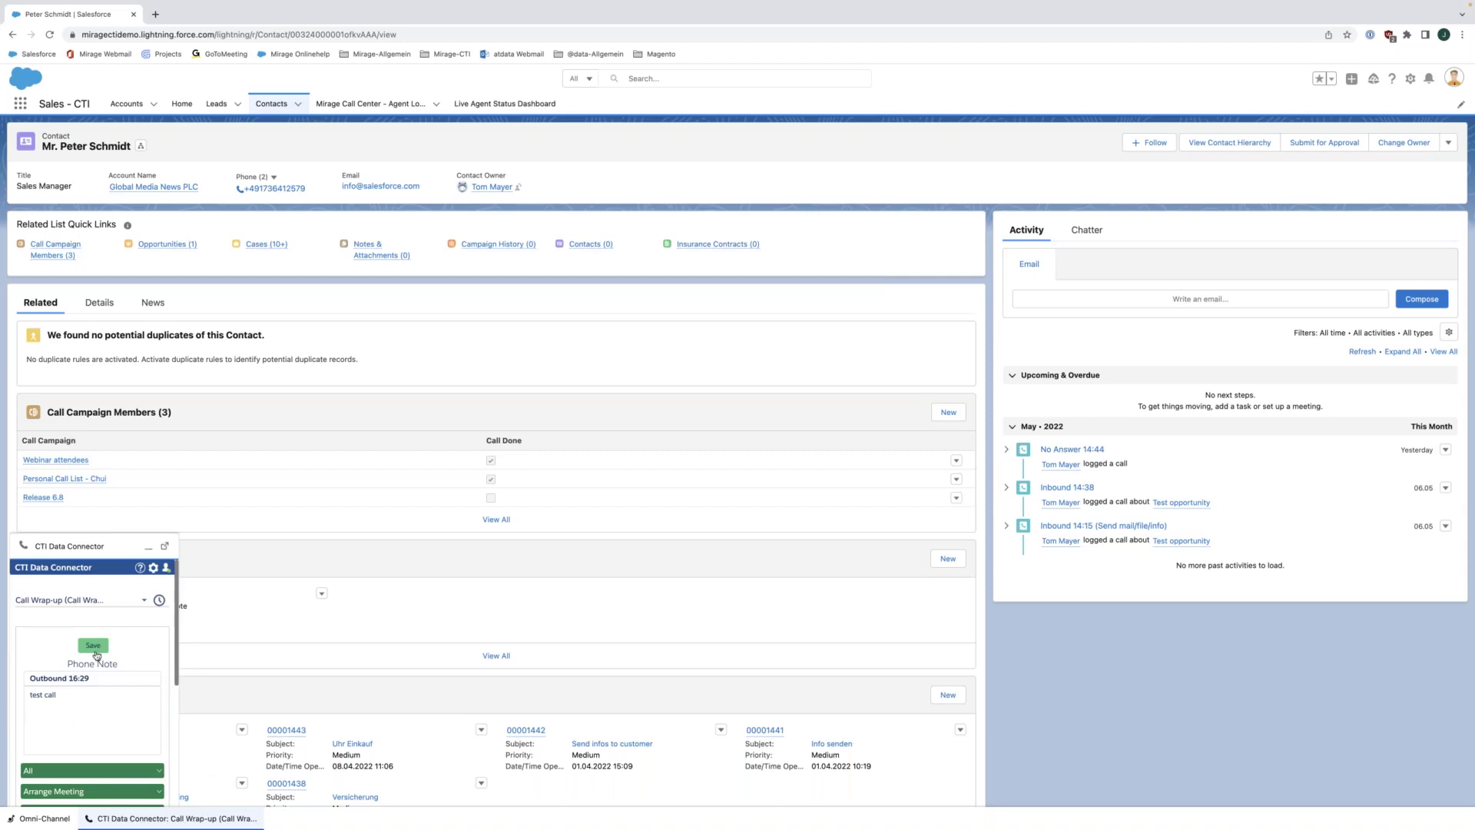
pyautogui.scroll(-4, 92, 676)
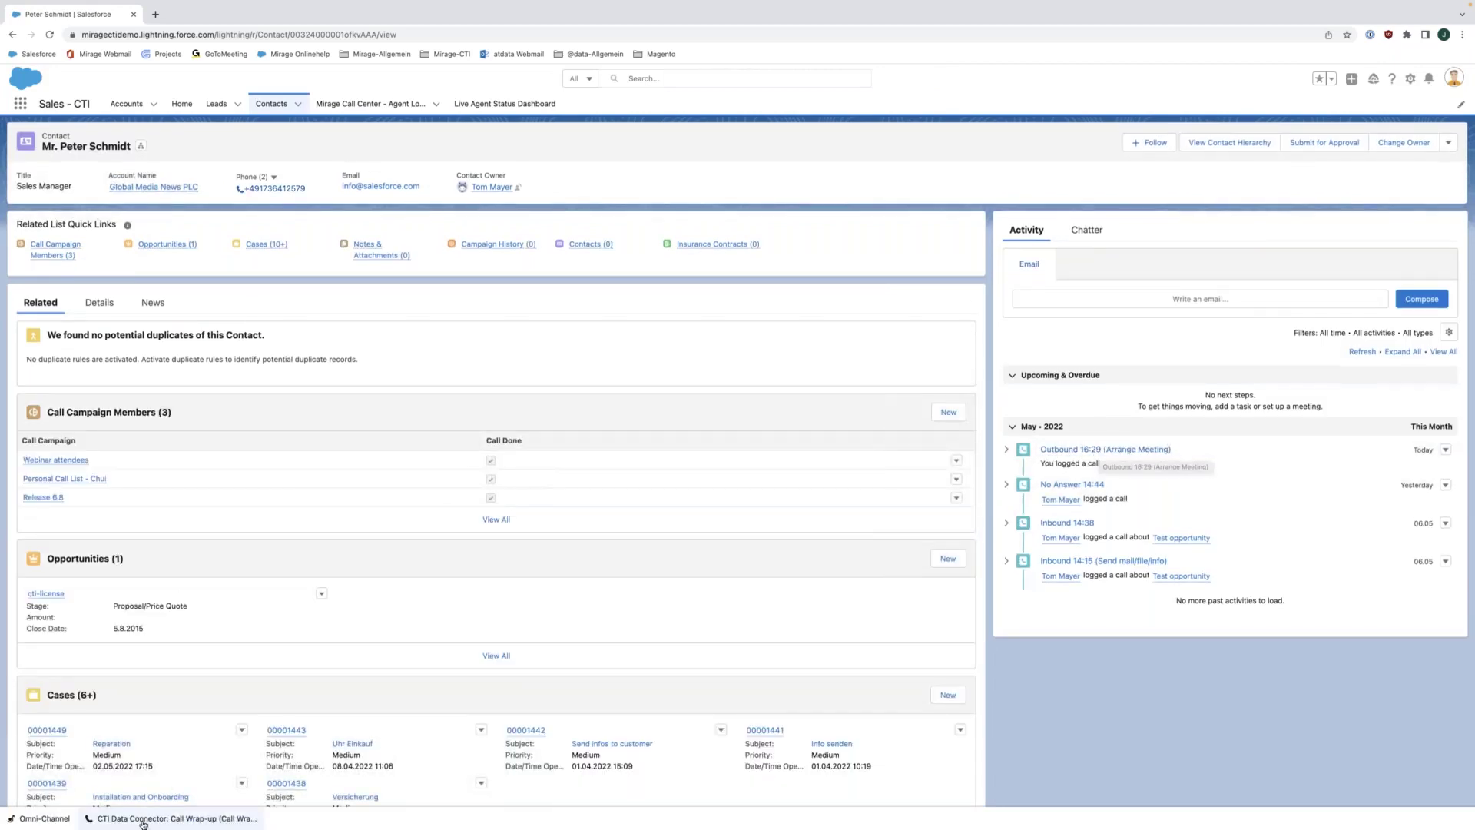
# Check the campaign's completed members and the actions offered for the called contact, then return to the open members
pyautogui.click(170, 821)
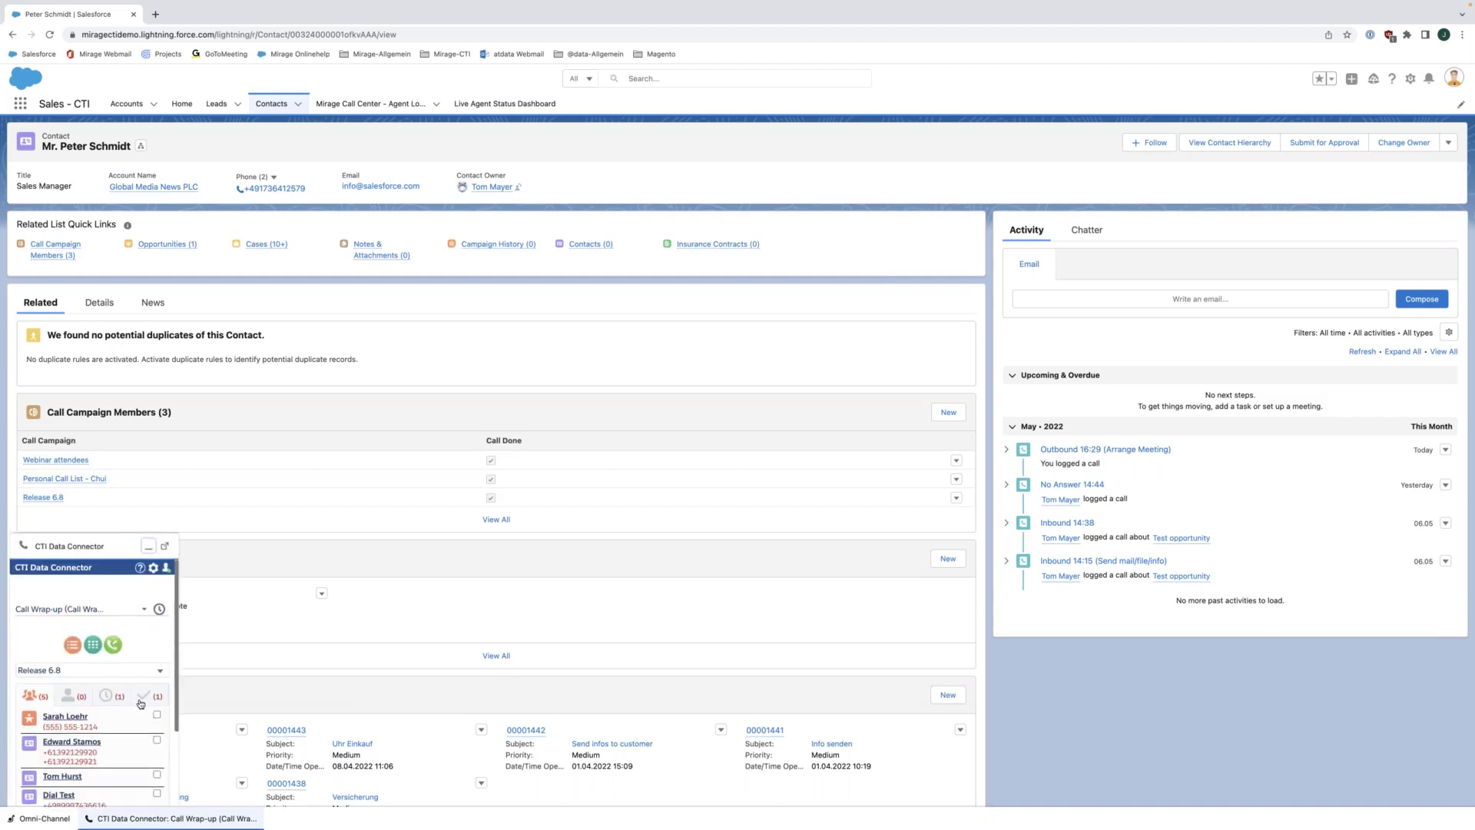
pyautogui.click(154, 698)
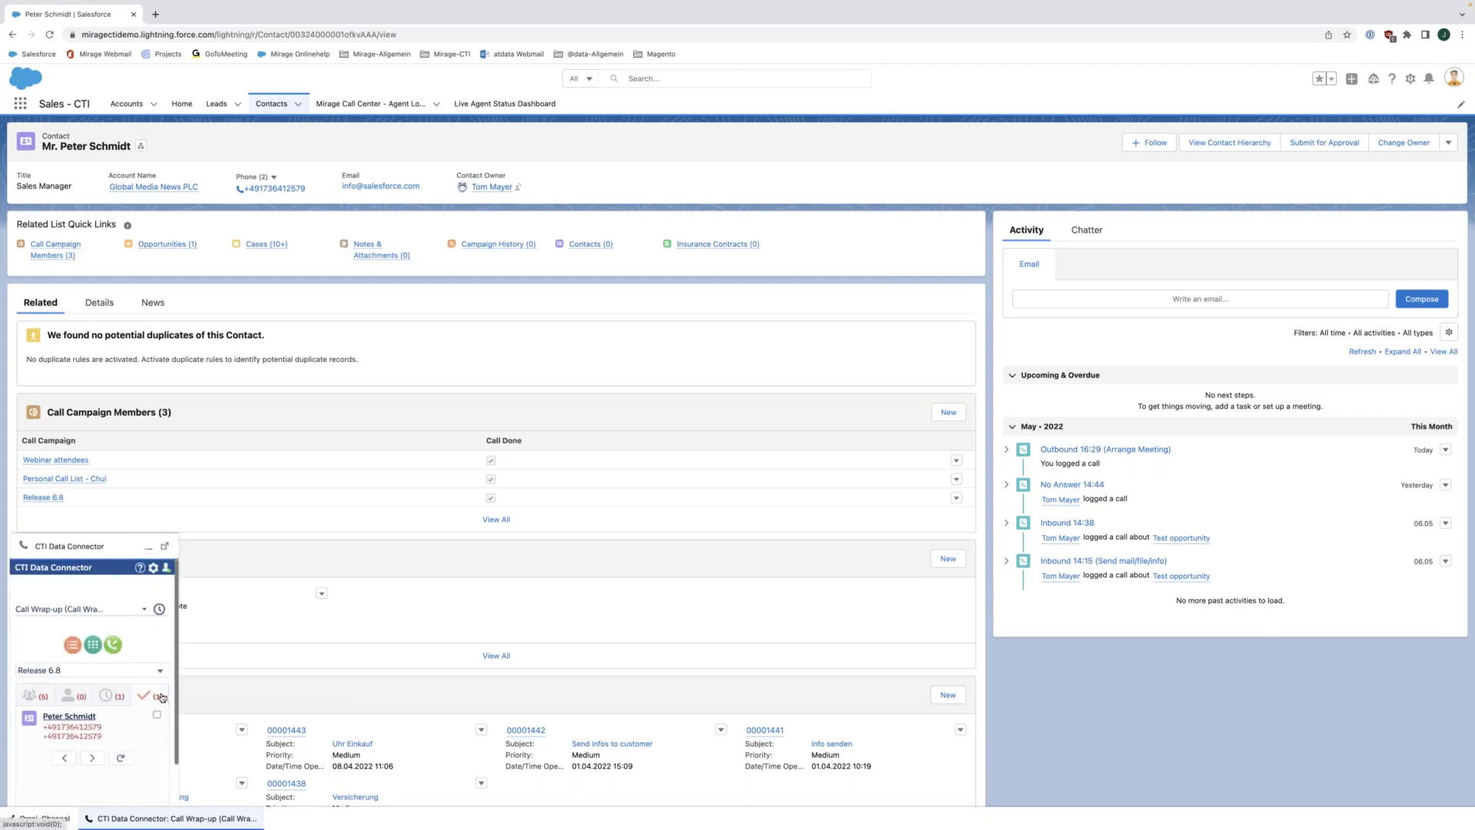
pyautogui.click(157, 715)
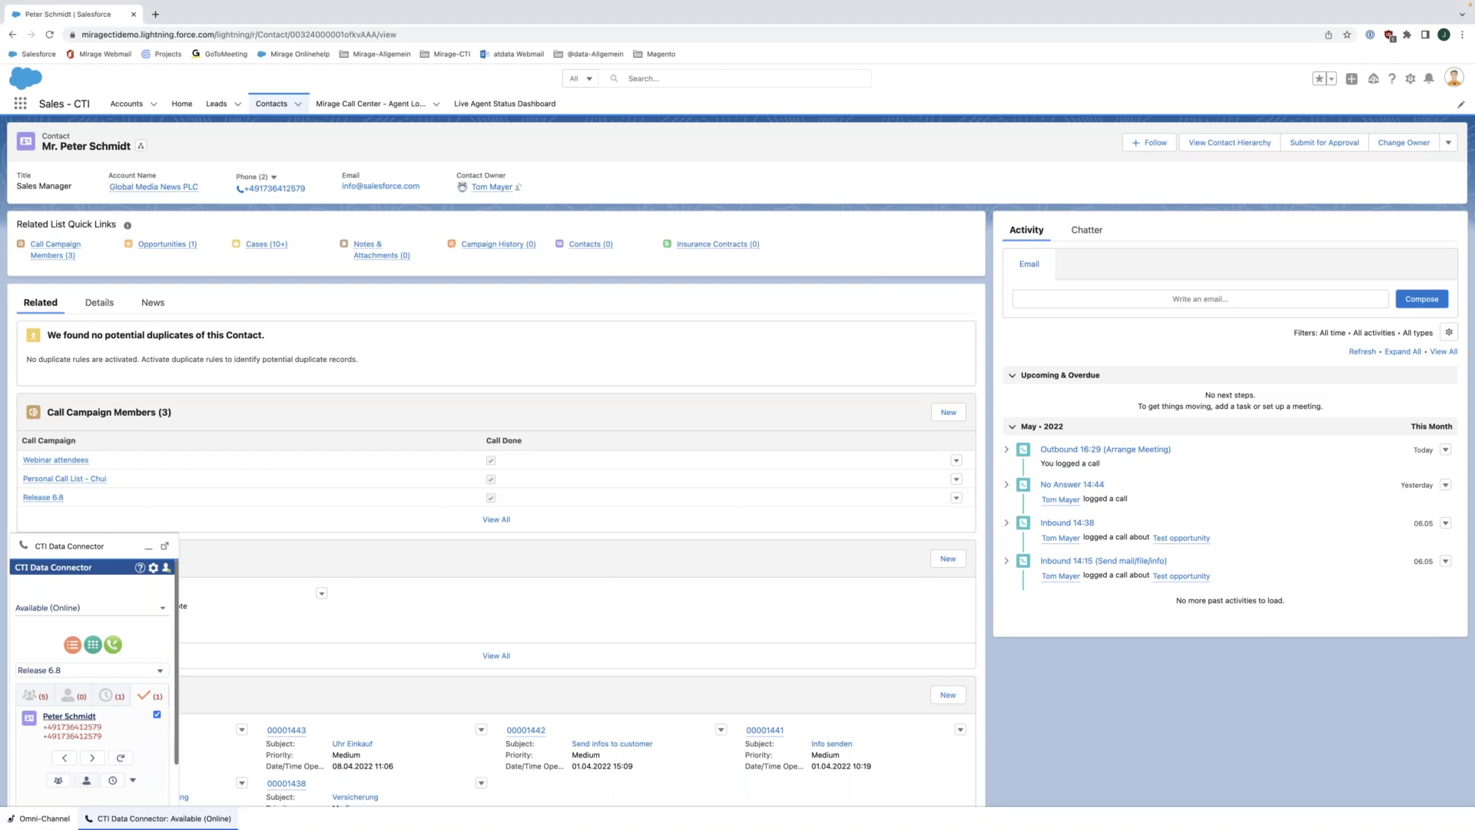
pyautogui.click(157, 716)
pyautogui.click(40, 700)
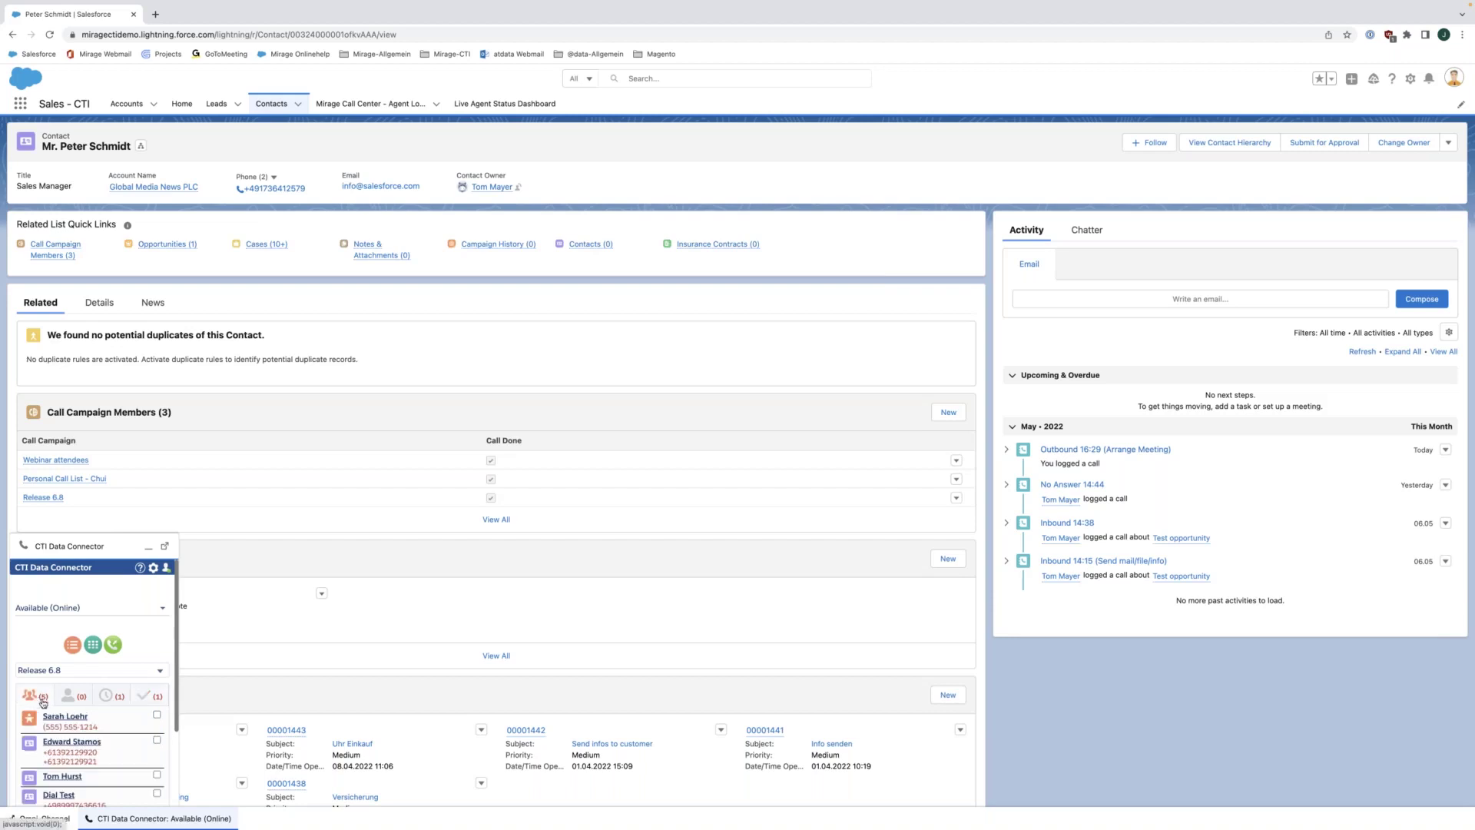
# Switch to the Mirage Power Dialer - Setup app and open the list of managed call campaigns
pyautogui.click(19, 104)
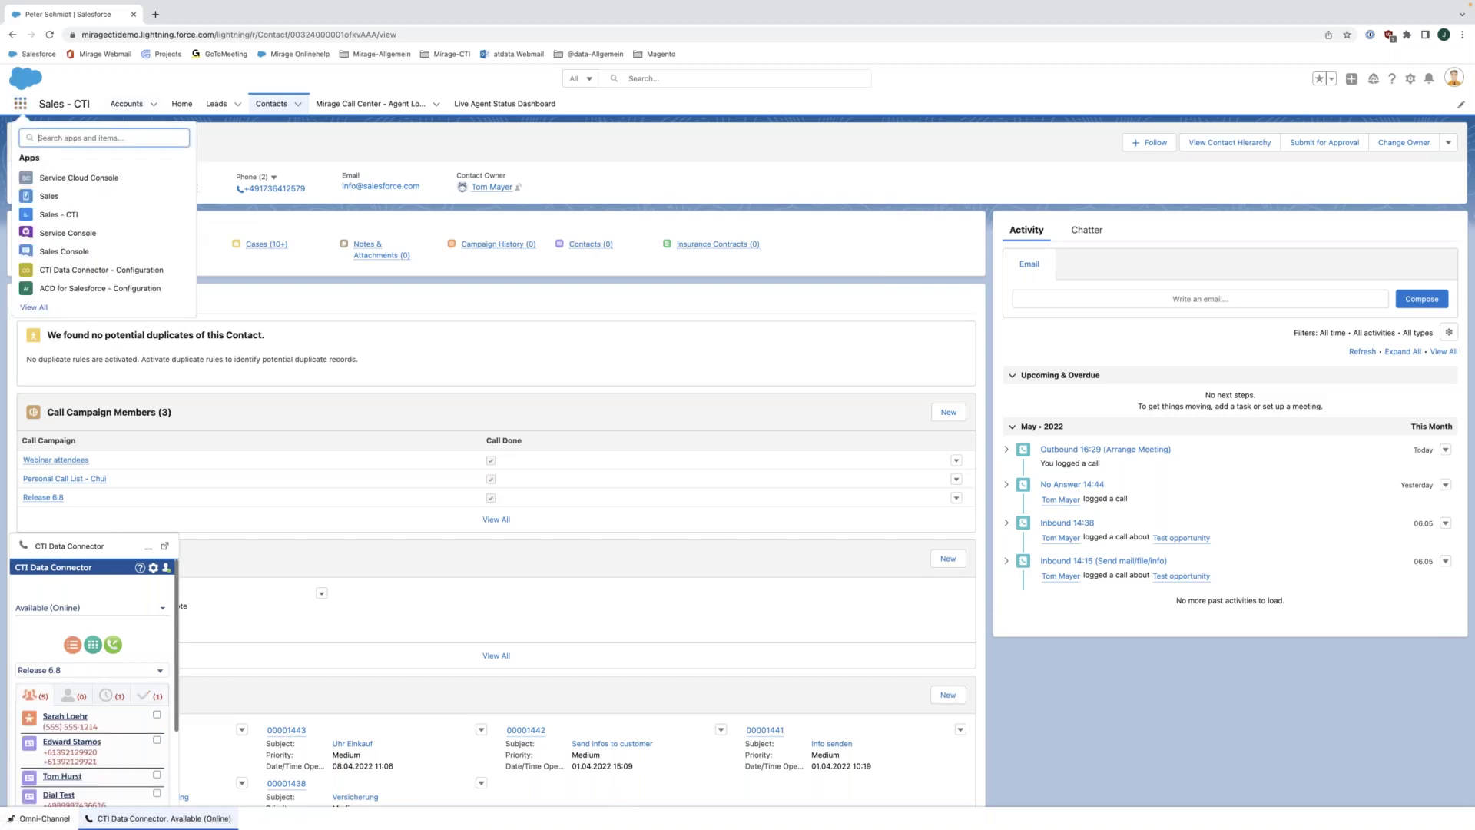
pyautogui.write('powe')
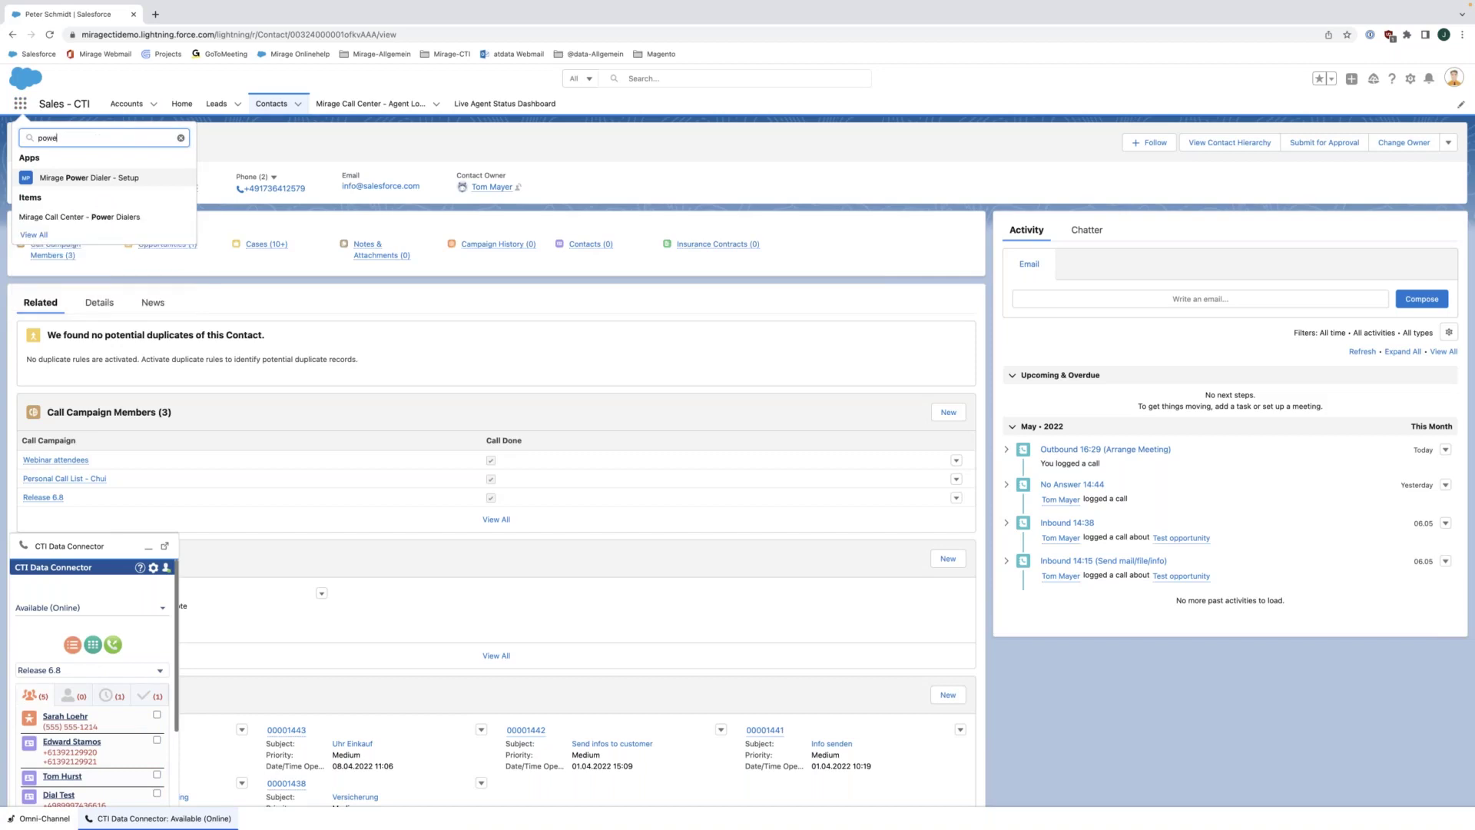
pyautogui.click(89, 177)
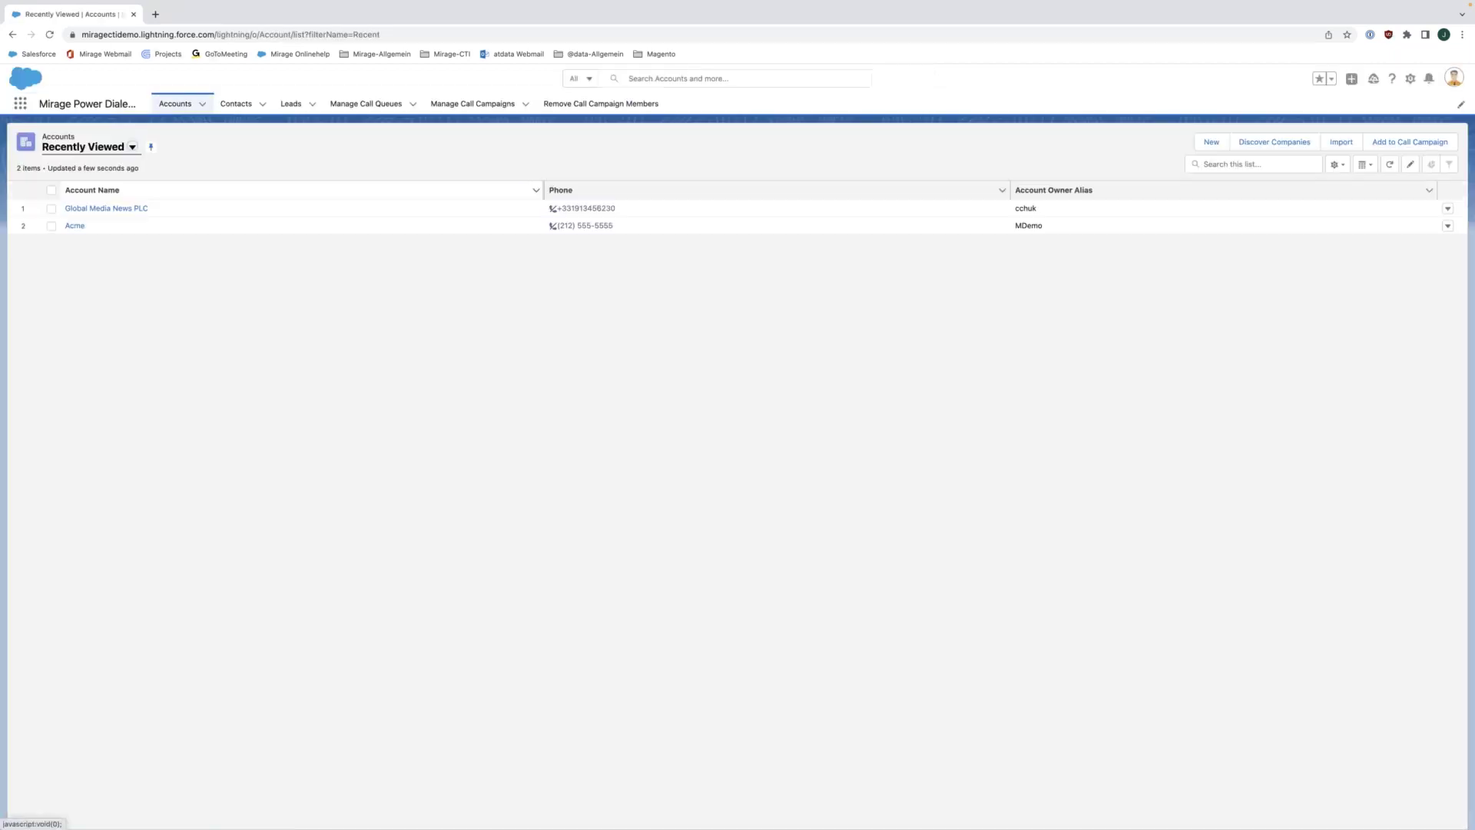
pyautogui.click(472, 107)
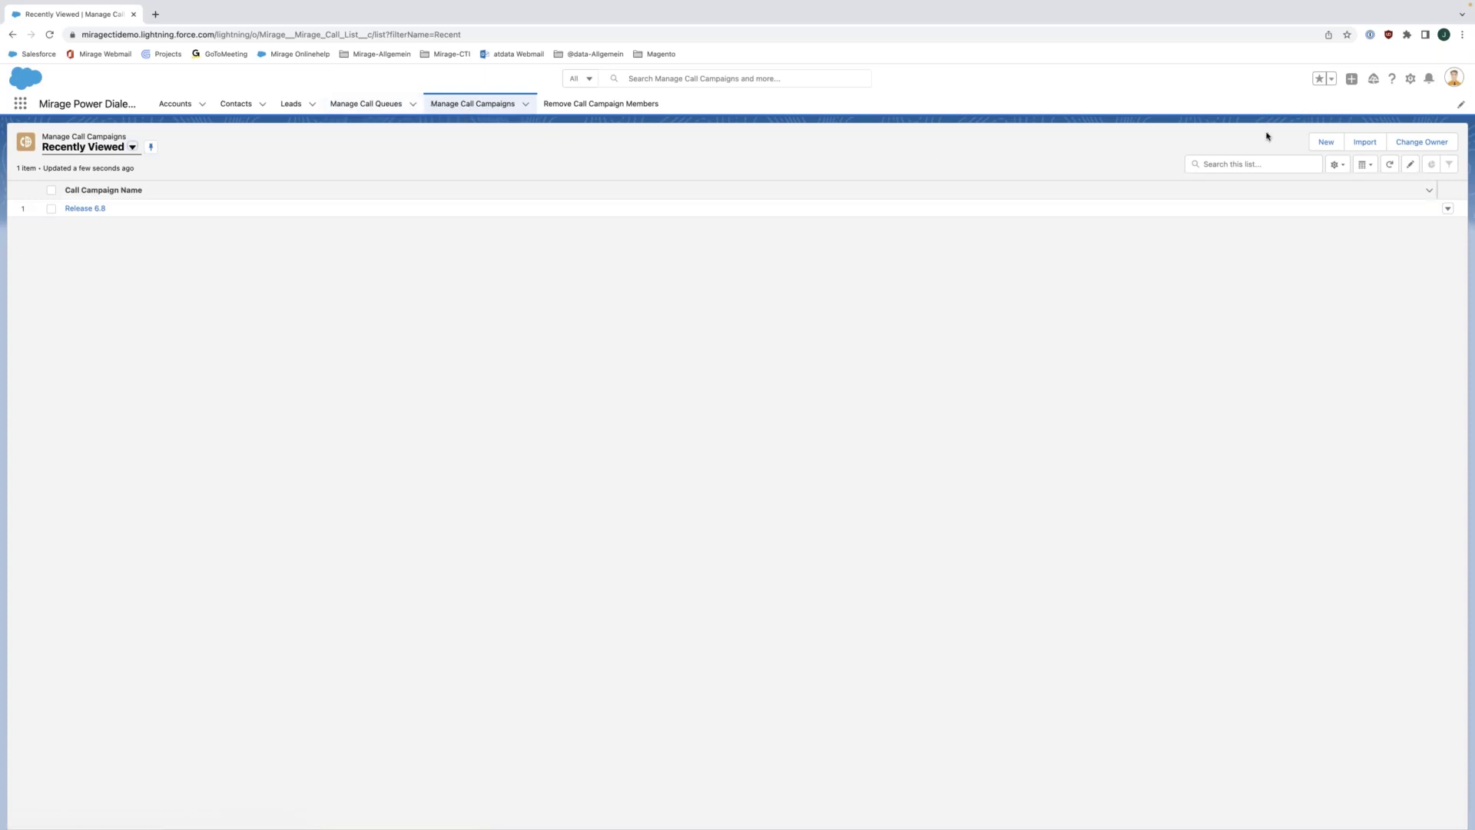
# Create an active call campaign named "My Lead and Opportunities", assigned to the first recent user instead of a queue, and save it
pyautogui.click(1326, 141)
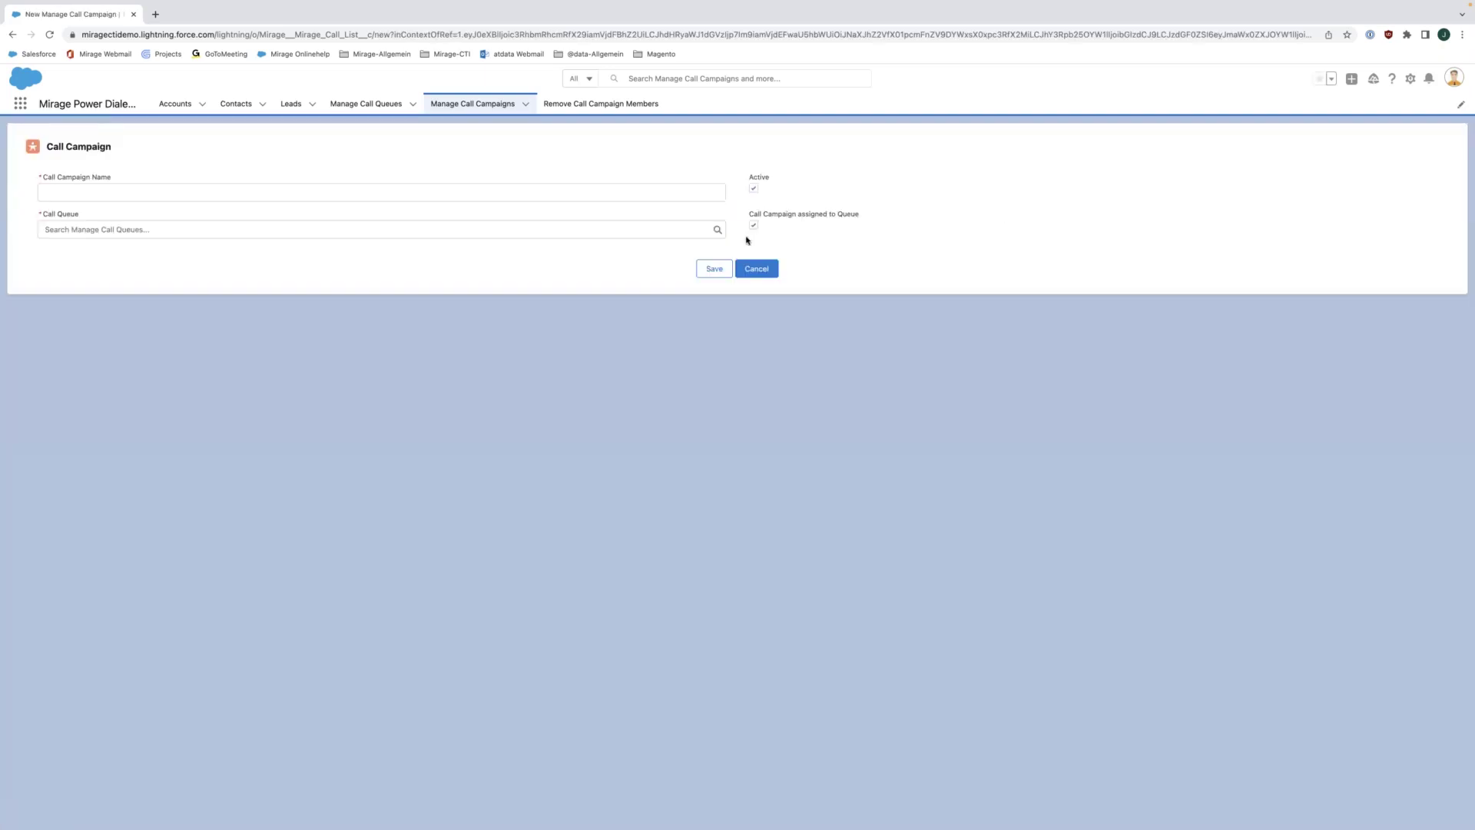
pyautogui.click(449, 192)
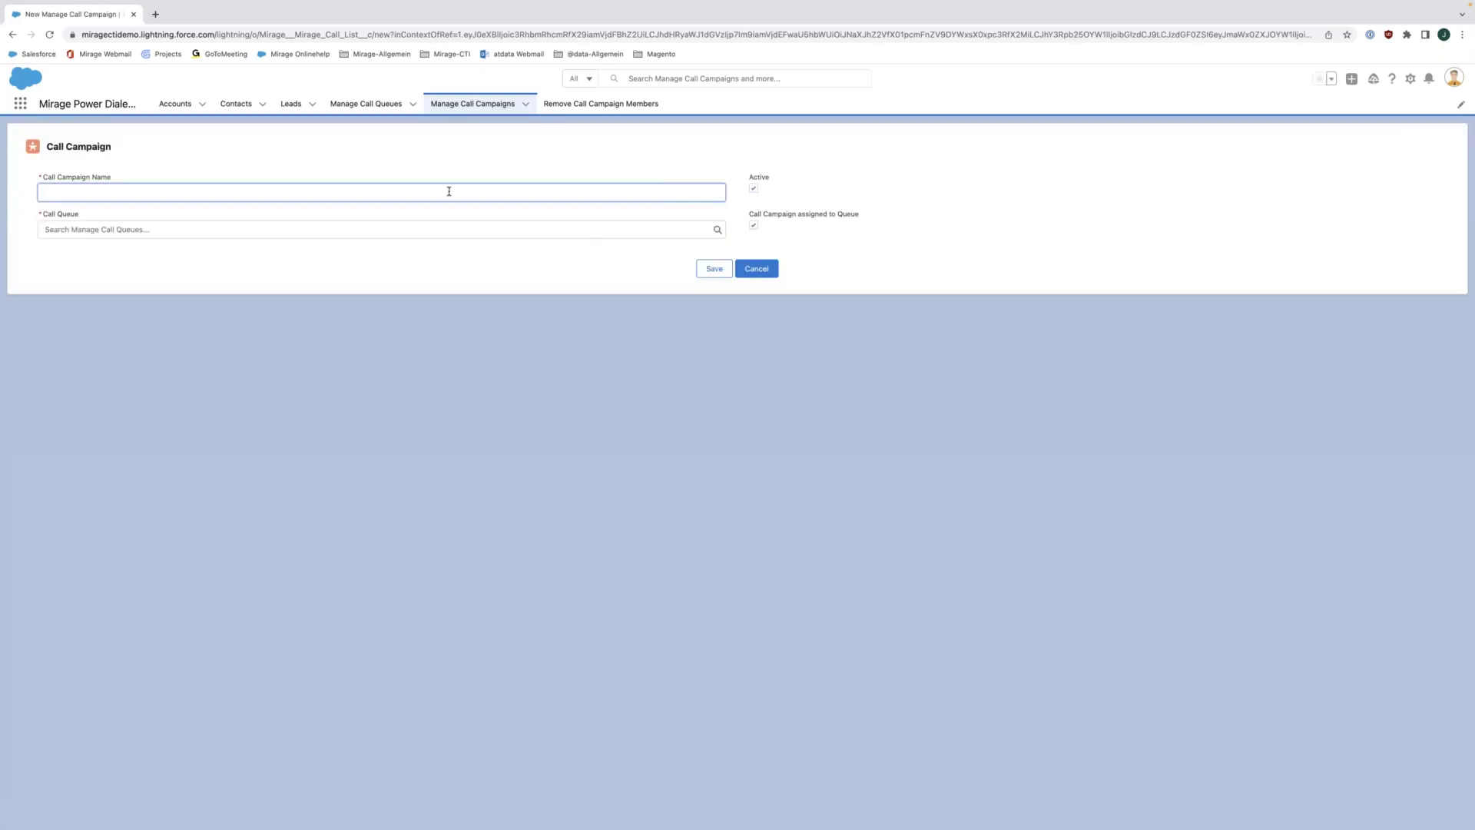
pyautogui.write('My Lead and Op')
pyautogui.write(' and Op')
pyautogui.click(754, 226)
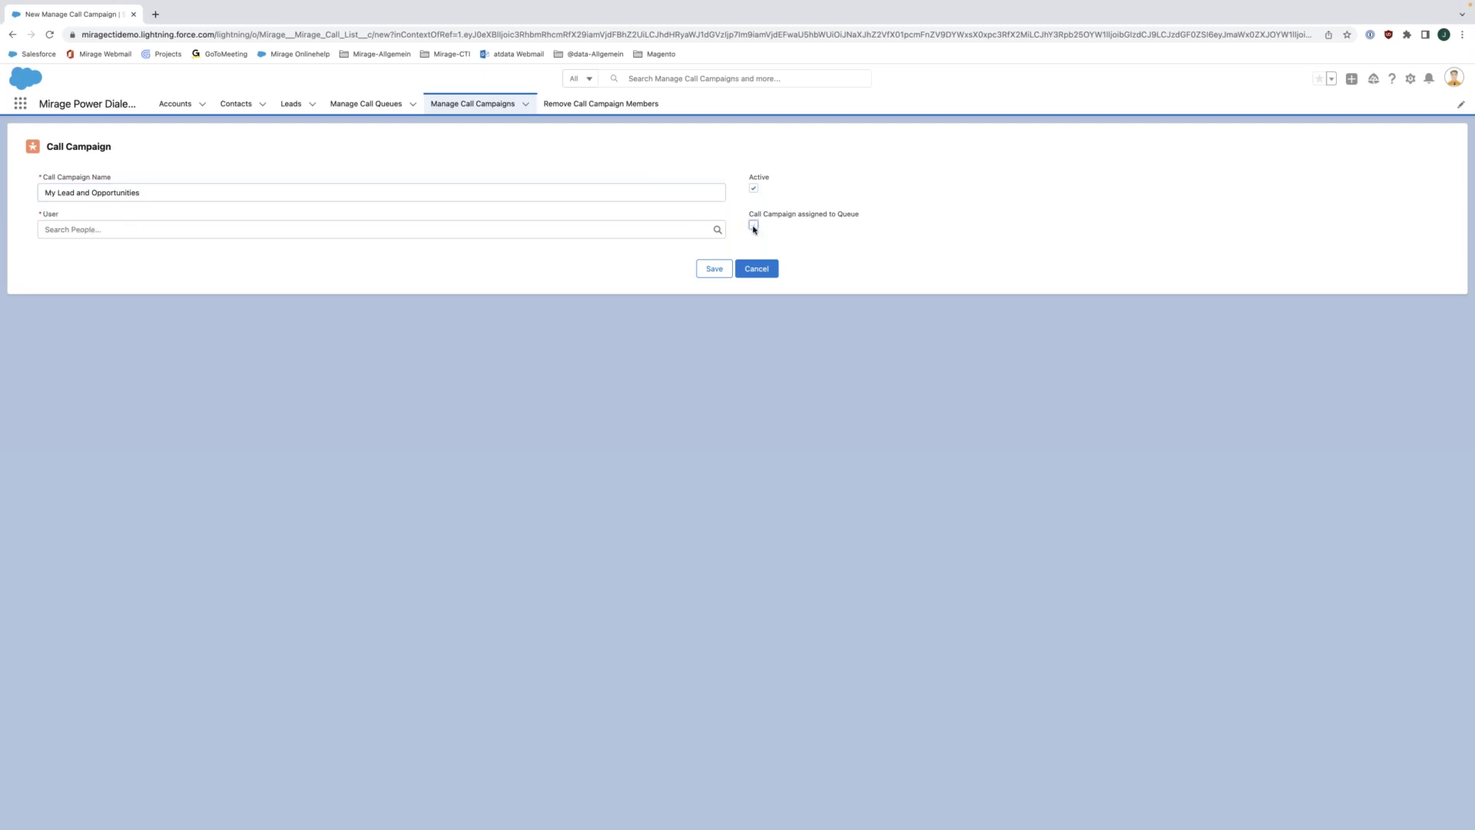
pyautogui.click(501, 230)
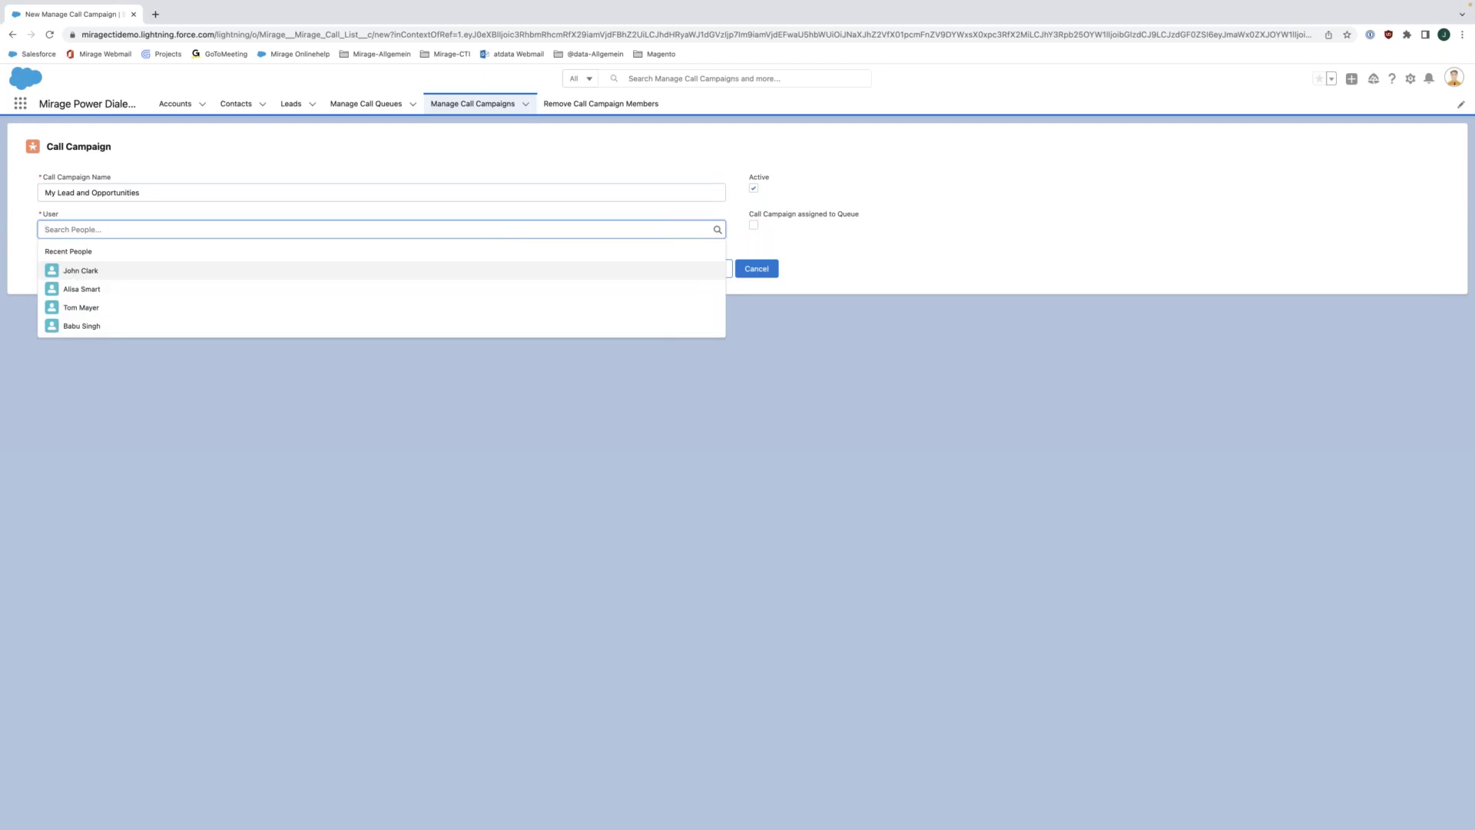
pyautogui.click(81, 271)
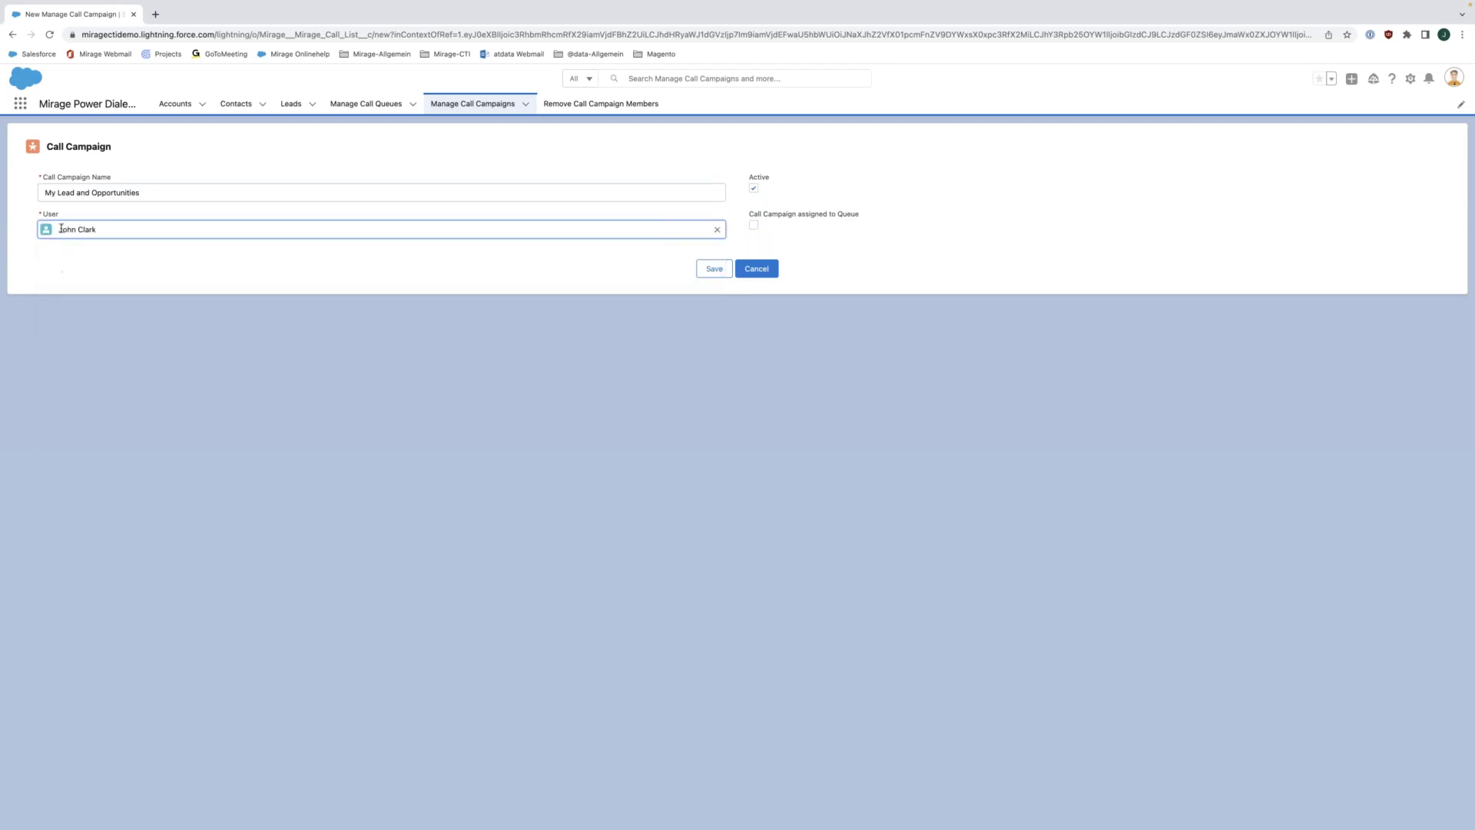
pyautogui.click(713, 269)
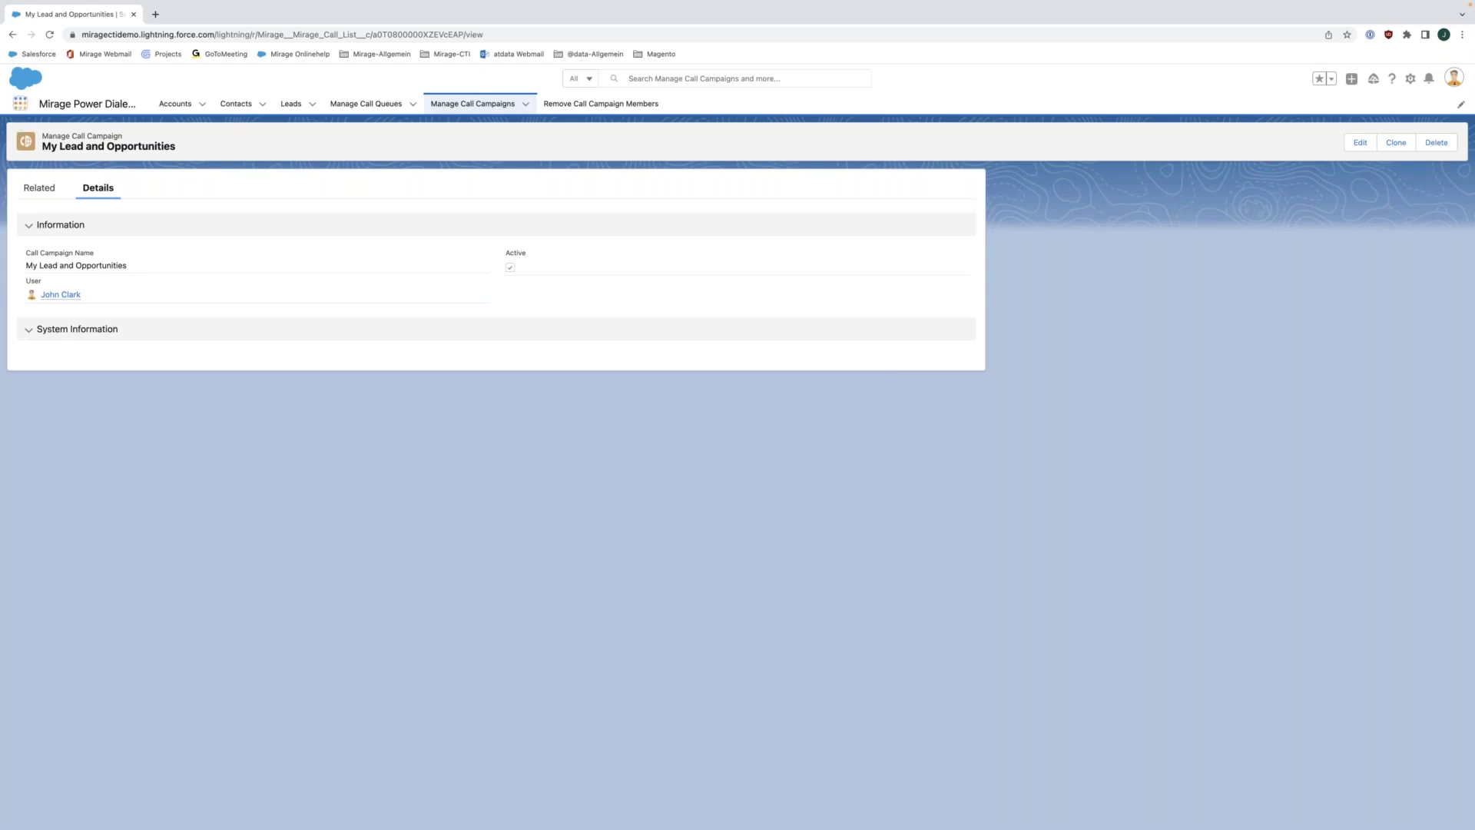
# Switch back to the Sales - CTI app
pyautogui.click(20, 105)
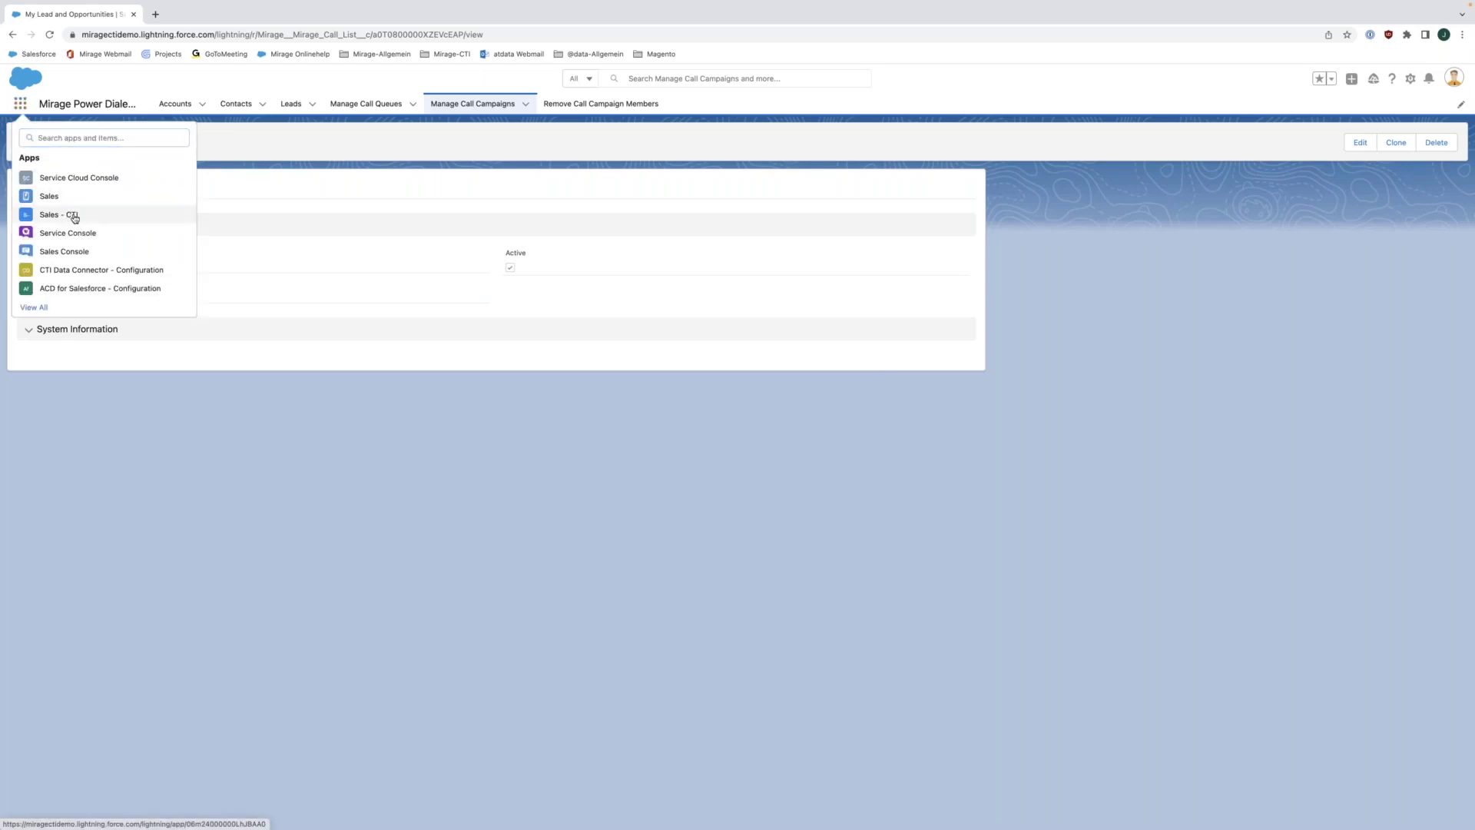
pyautogui.click(74, 216)
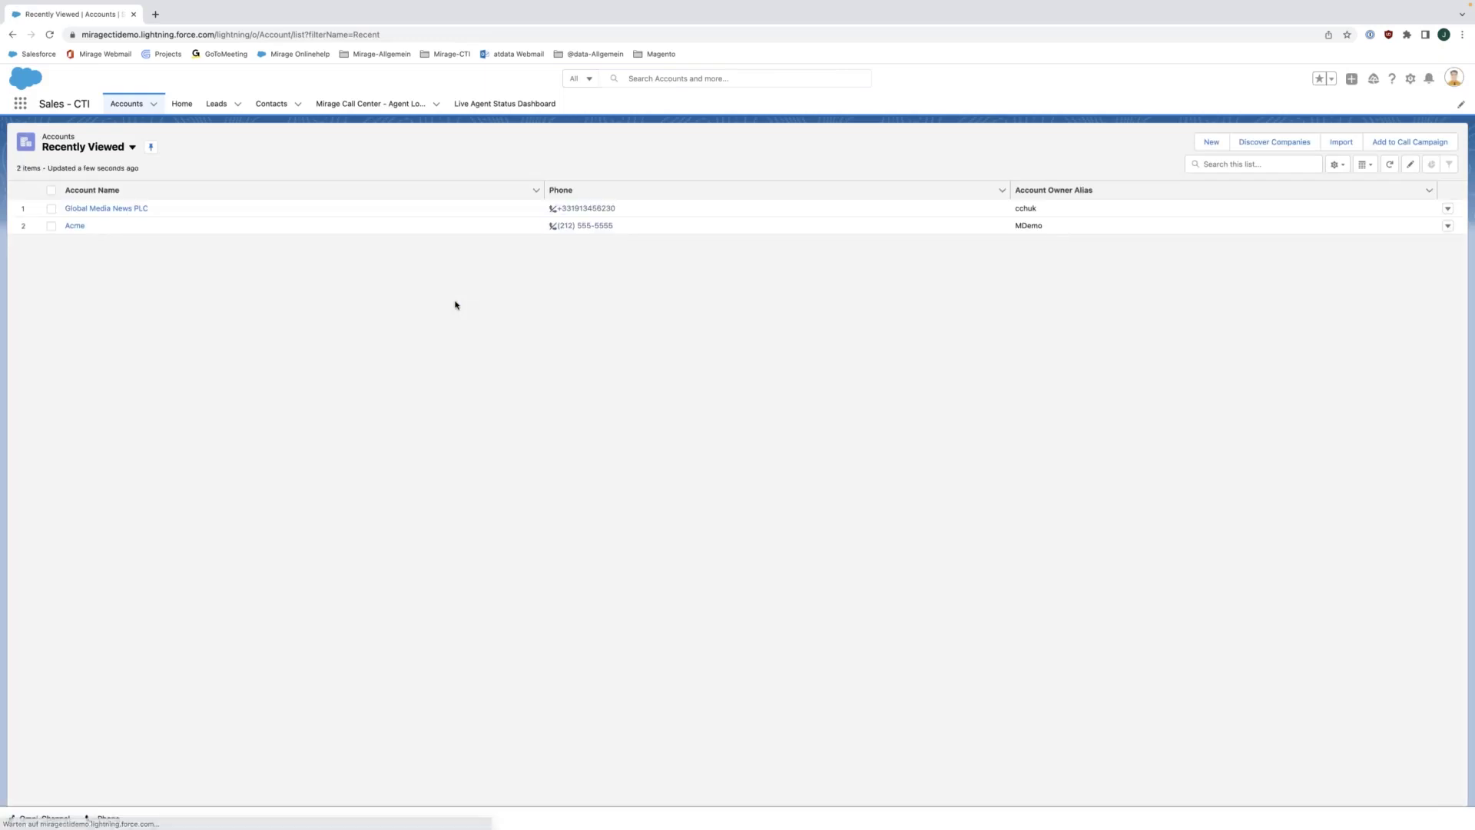